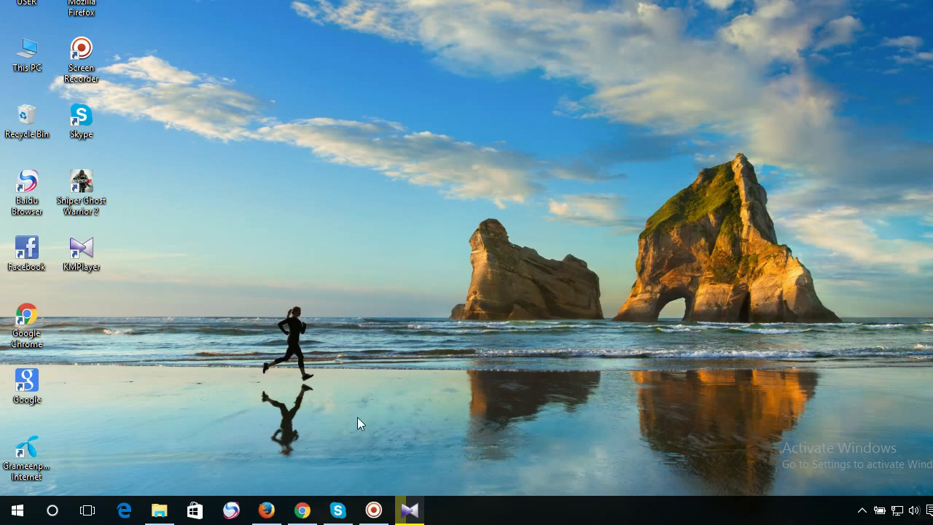
# Bring the Chrome window back in front of the screen recorder.
pyautogui.click(303, 512)
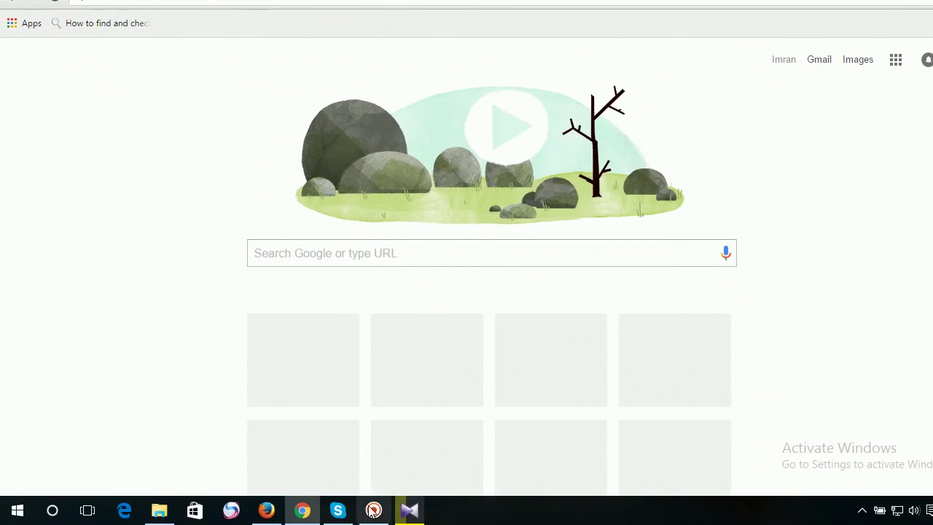
pyautogui.click(370, 509)
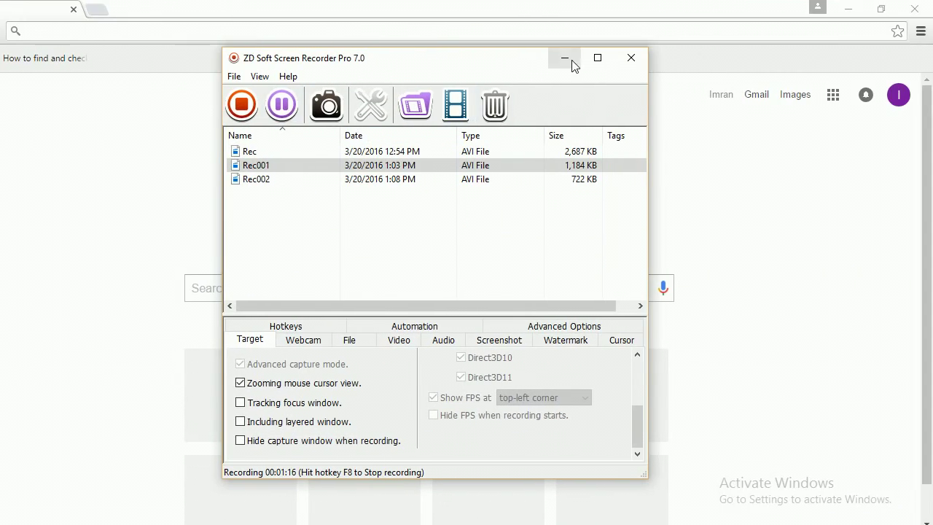
pyautogui.click(629, 58)
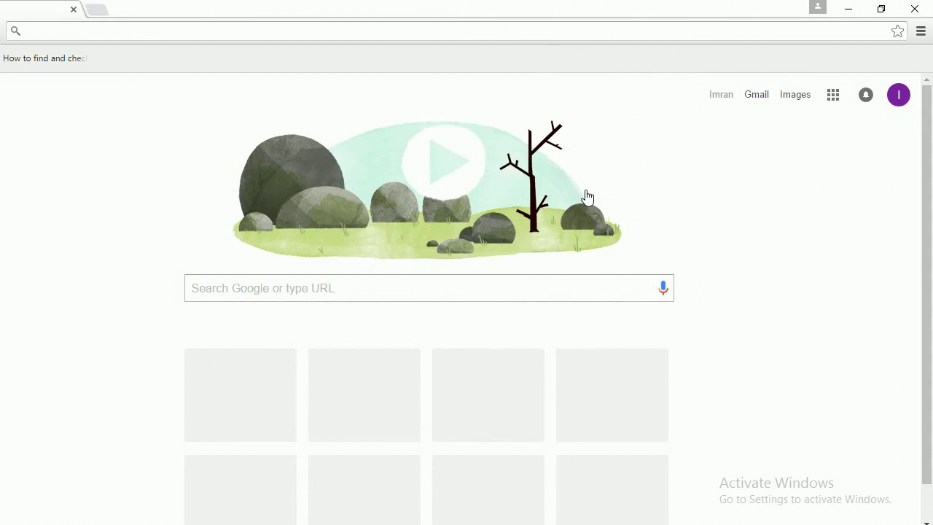
# Check Chrome's About page in Settings, then scroll through the installed extensions list.
pyautogui.click(919, 32)
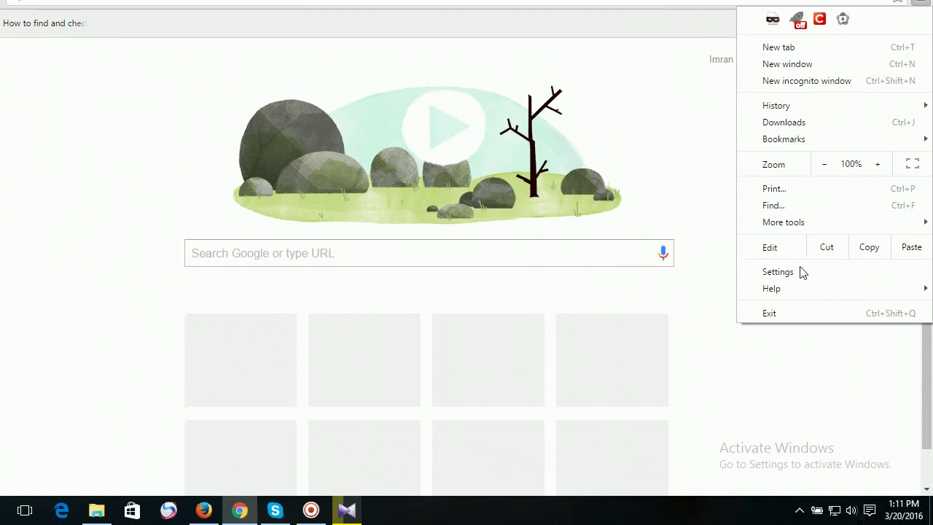
pyautogui.click(801, 306)
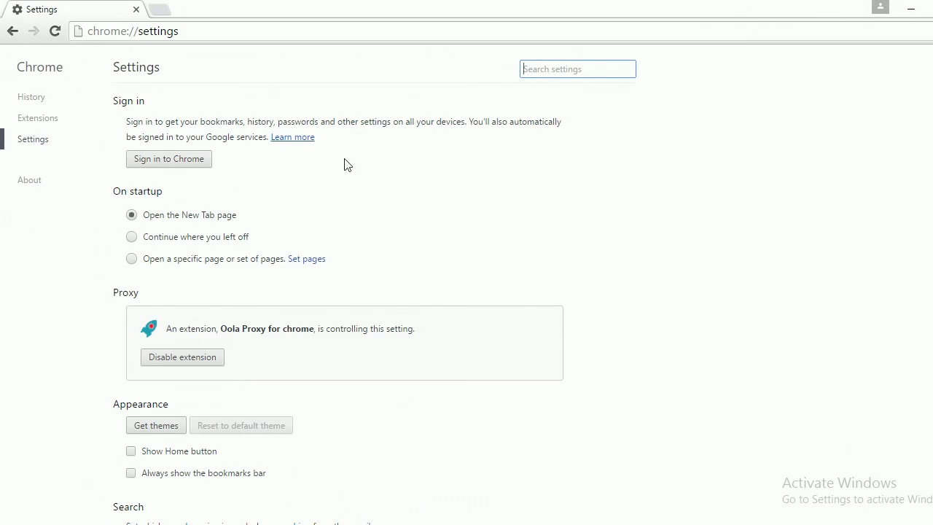
pyautogui.click(27, 185)
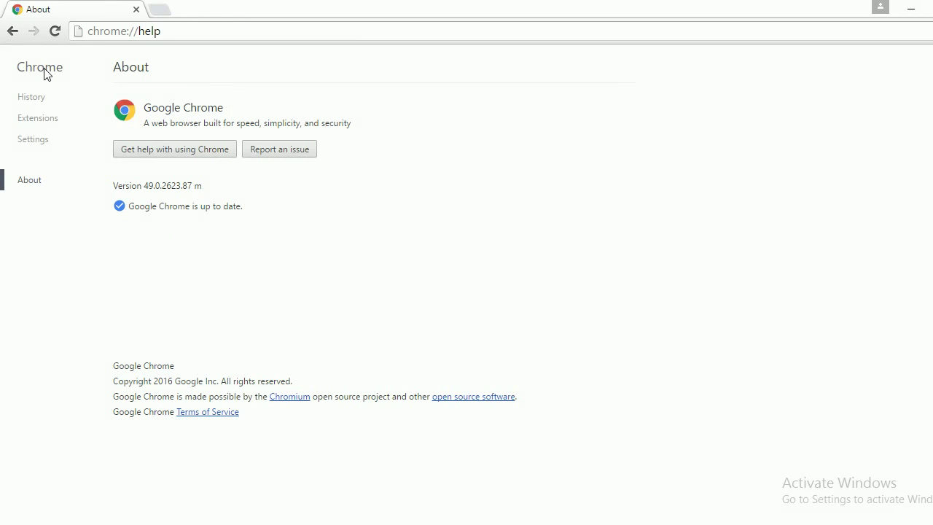
pyautogui.click(33, 126)
pyautogui.scroll(-3, 377, 189)
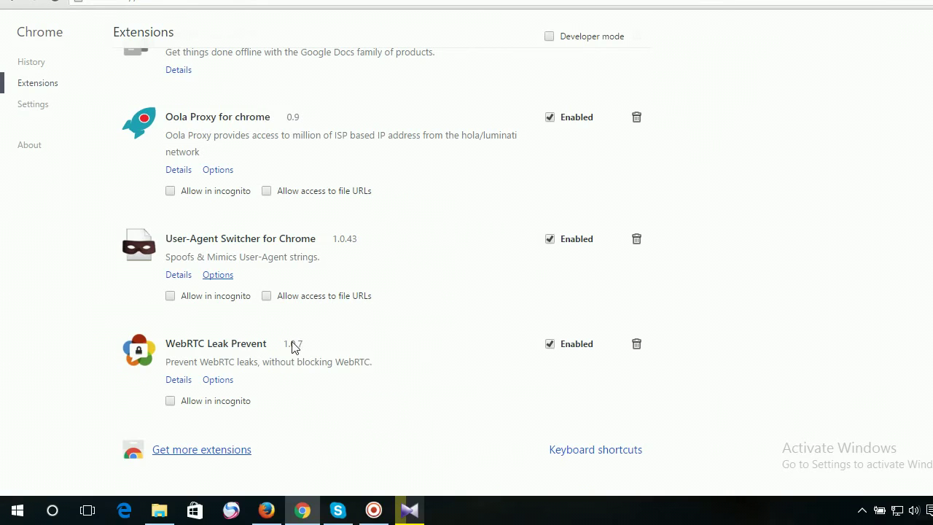
# Search the Chrome Web Store for 'rapportive'.
pyautogui.click(192, 450)
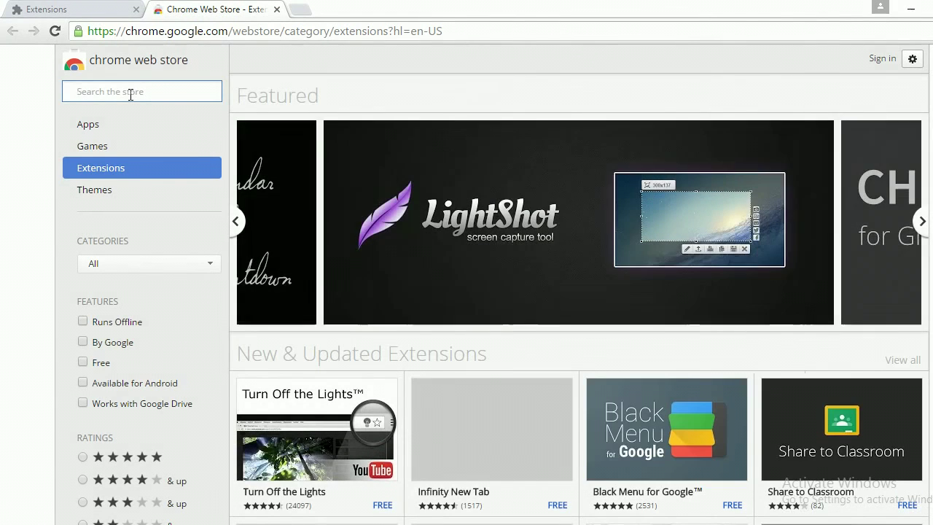
pyautogui.write('ra')
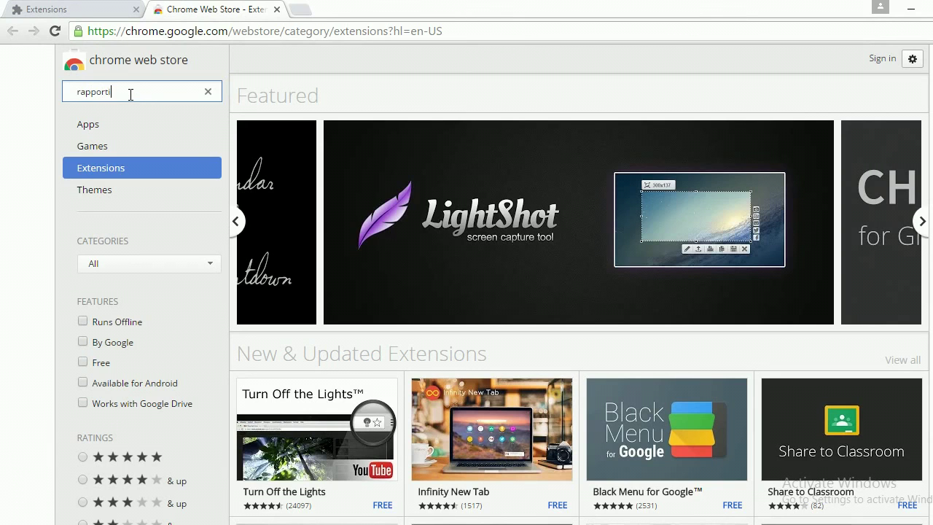
pyautogui.write('pporti')
pyautogui.write('b')
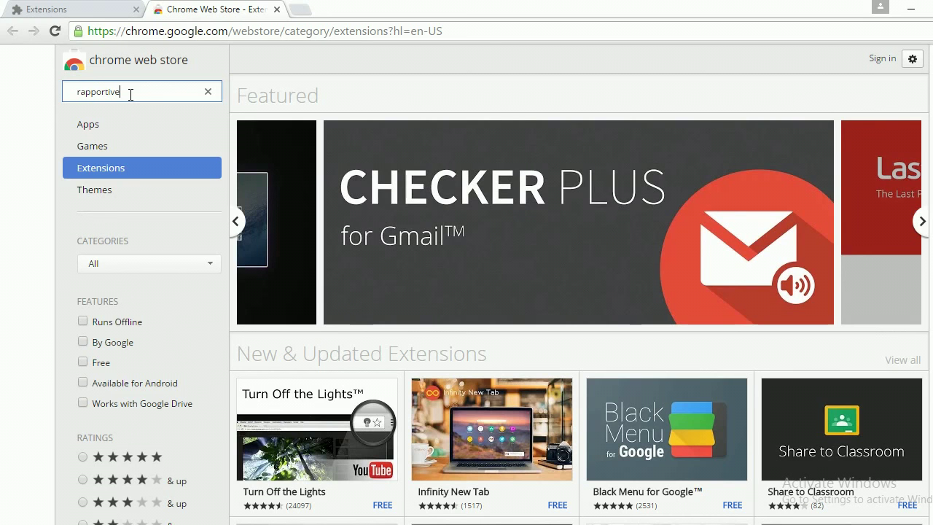
pyautogui.write('e')
pyautogui.press('Return')
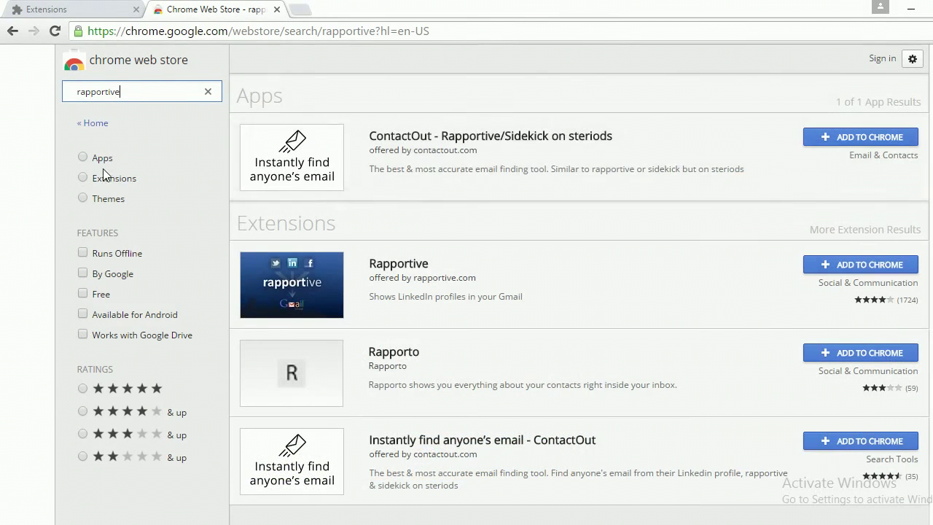
pyautogui.scroll(-1, 566, 226)
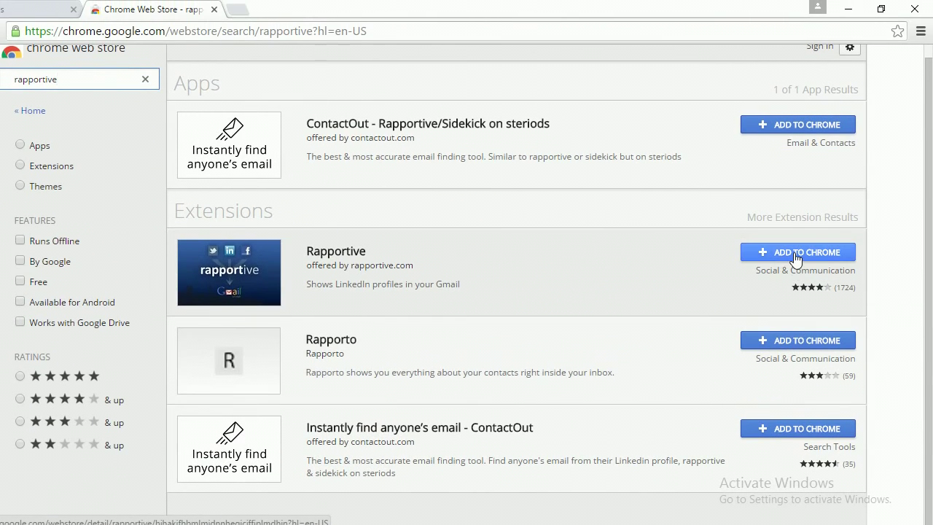
# Add the Rapportive and Rapporto extensions to Chrome.
pyautogui.click(797, 255)
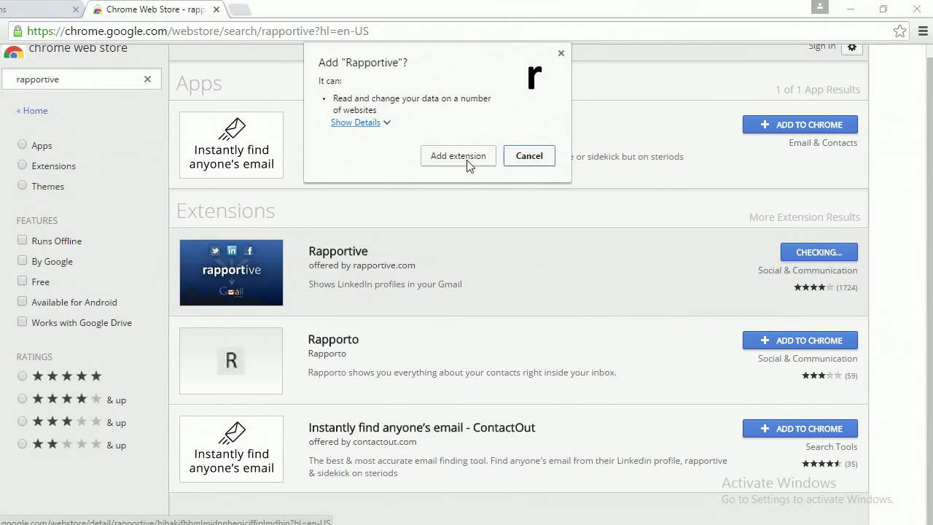
pyautogui.click(466, 156)
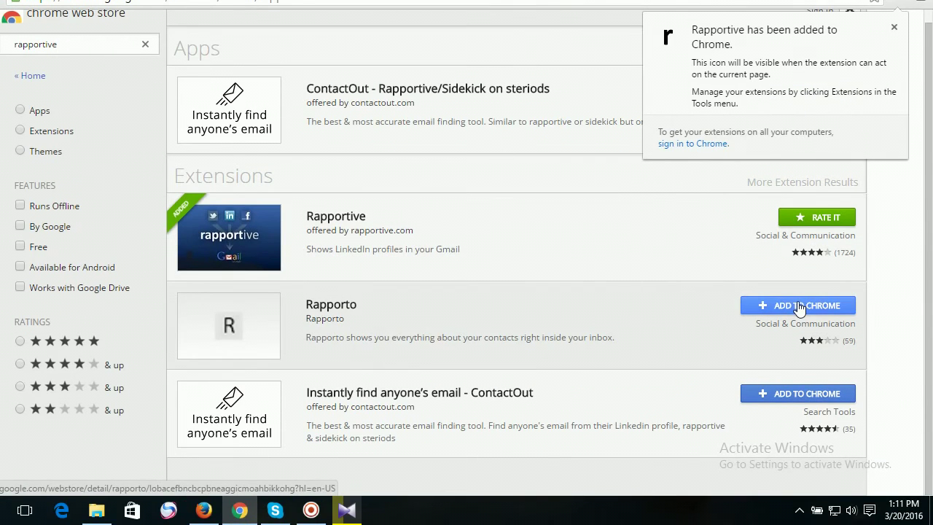
pyautogui.click(800, 306)
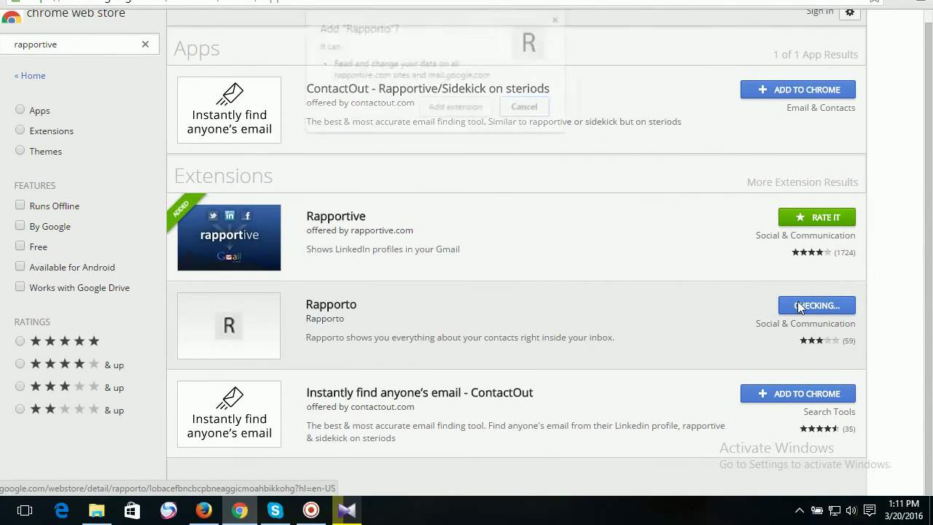
pyautogui.click(473, 108)
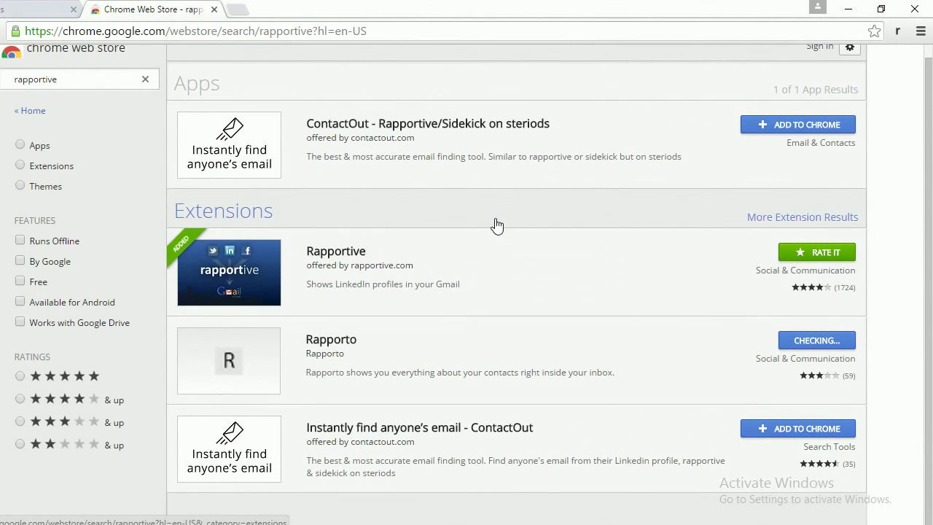
pyautogui.click(898, 65)
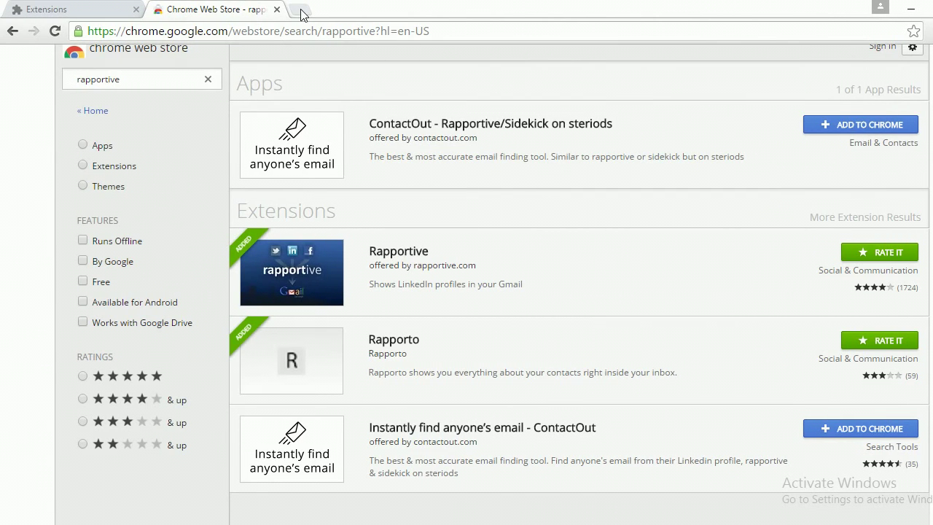
# Close the Web Store and Extensions tabs and go to gmail.com.
pyautogui.click(300, 10)
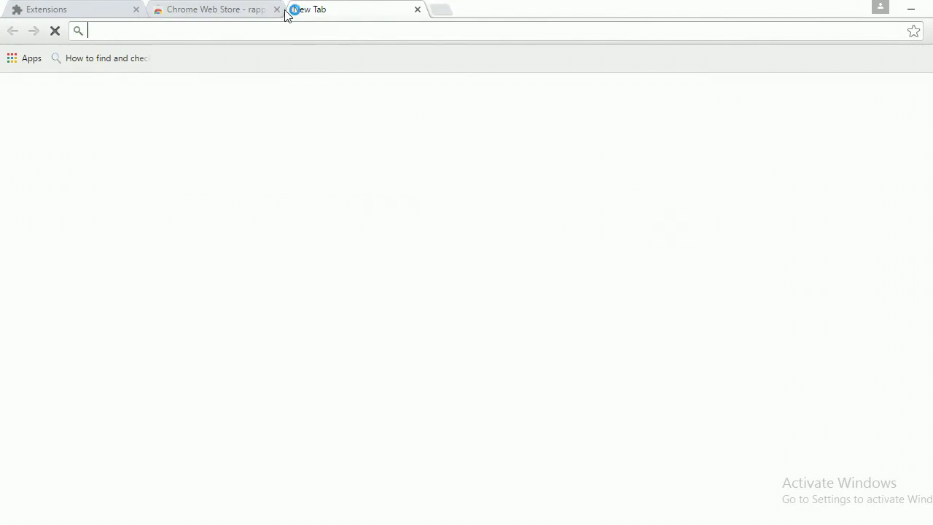
pyautogui.click(277, 9)
pyautogui.click(136, 9)
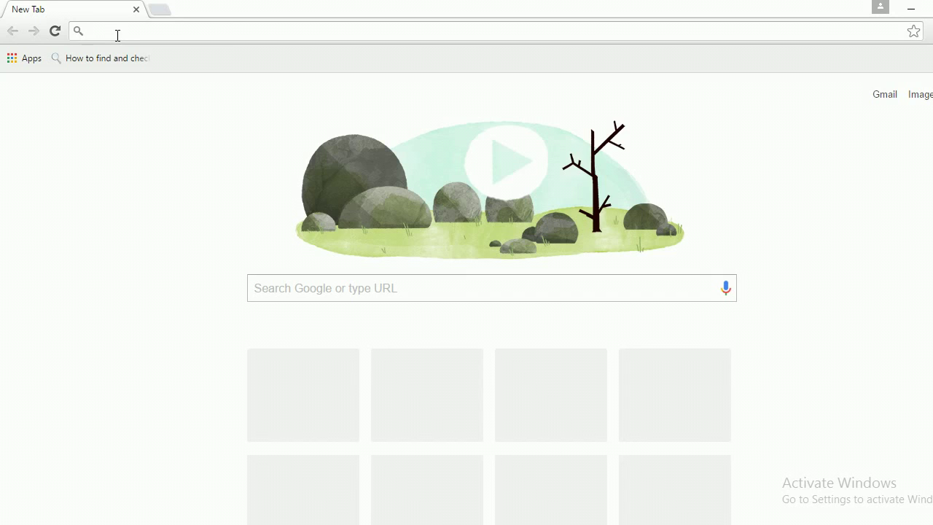
pyautogui.write('g')
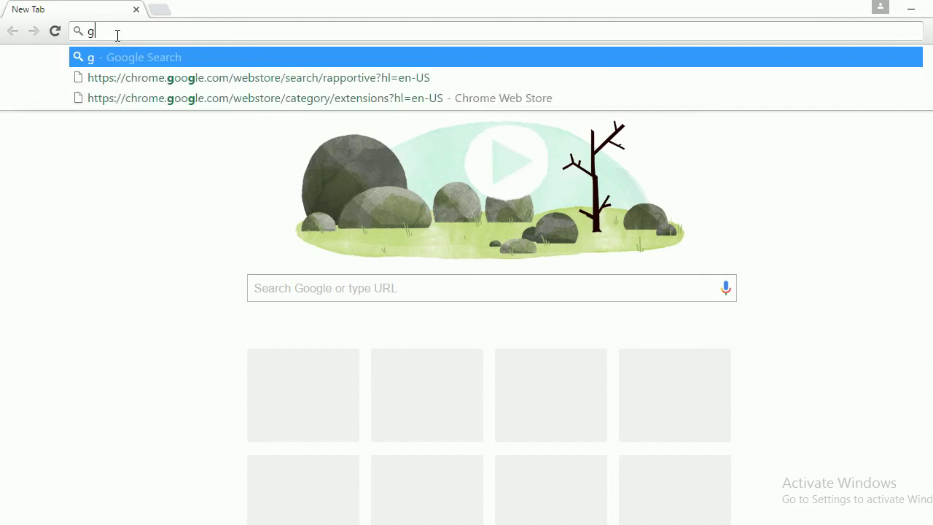
pyautogui.write('mail.com')
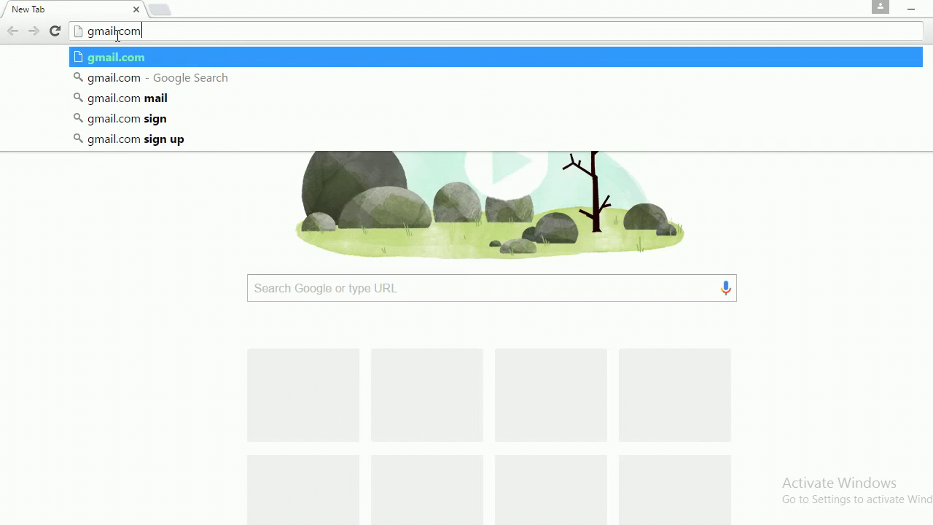
pyautogui.press('Return')
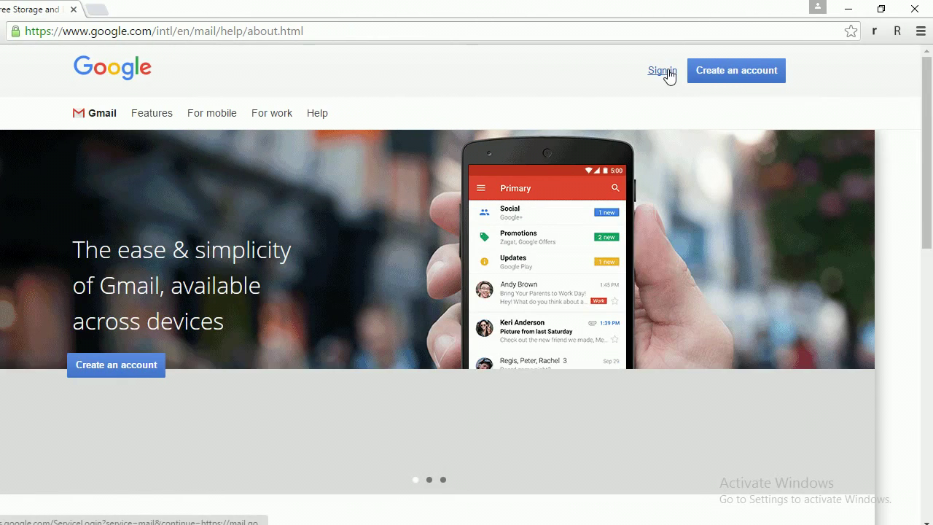
# Sign in with the account e-mail and password, choosing Never to save the password.
pyautogui.click(672, 76)
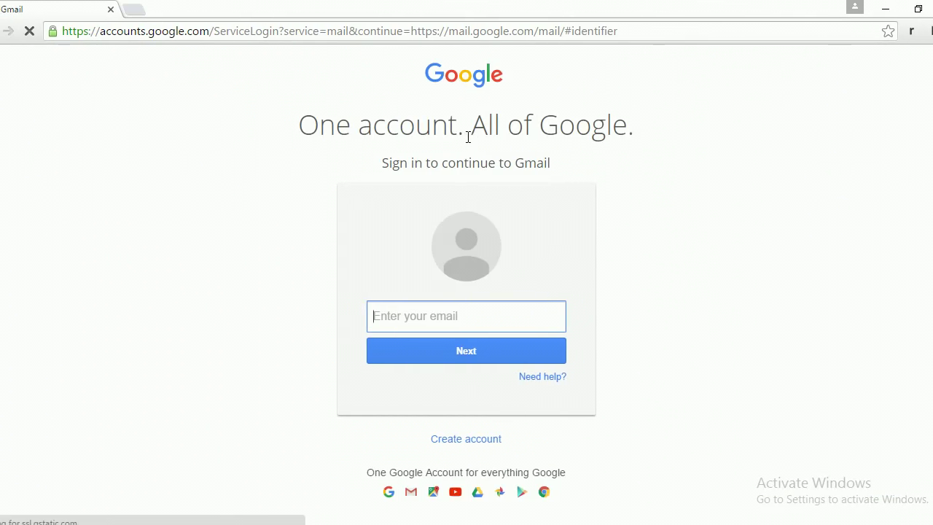
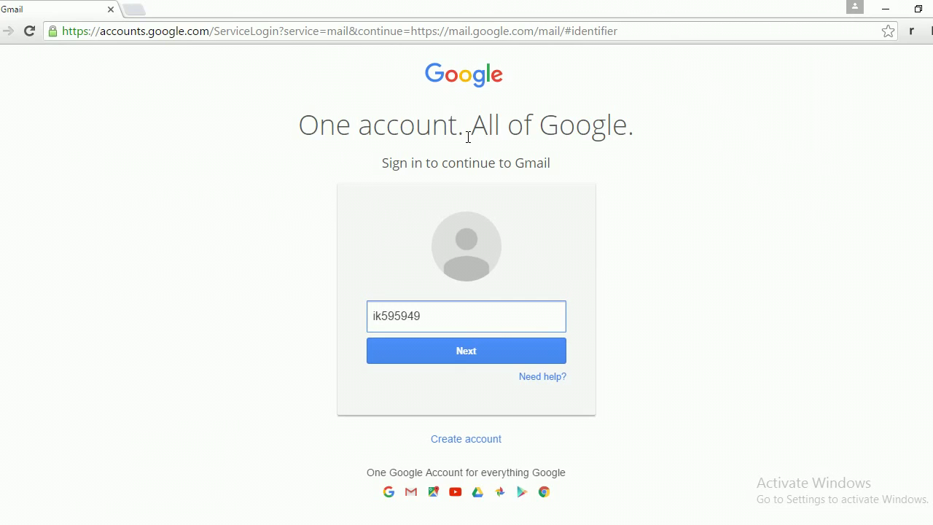
pyautogui.press('Return')
pyautogui.write('••')
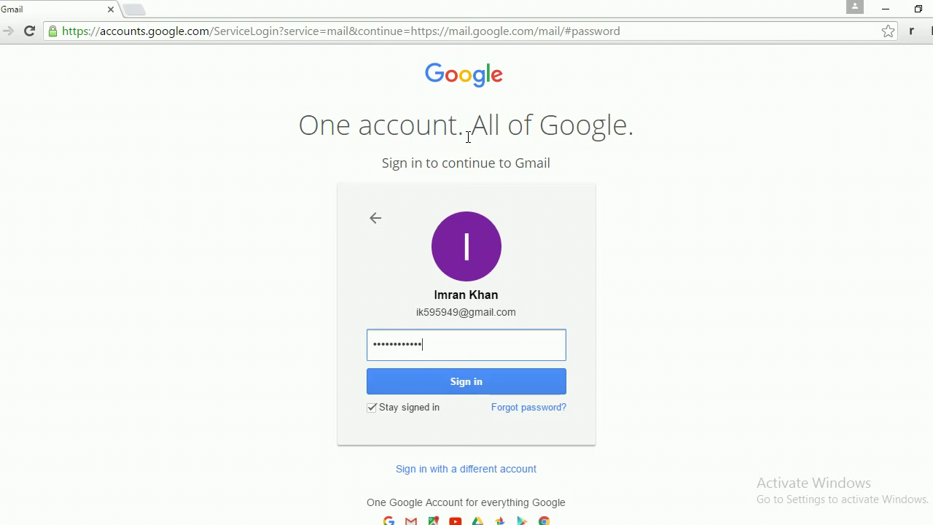
pyautogui.press('Return')
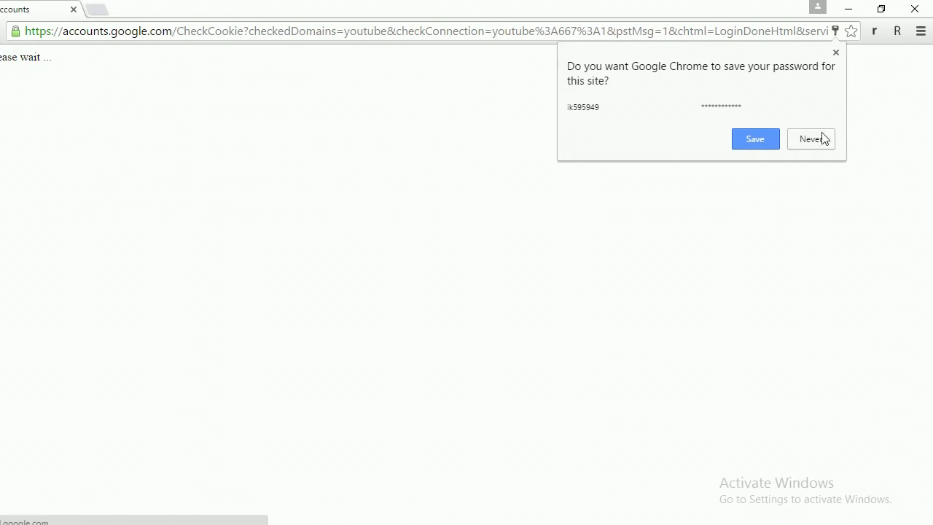
pyautogui.click(822, 138)
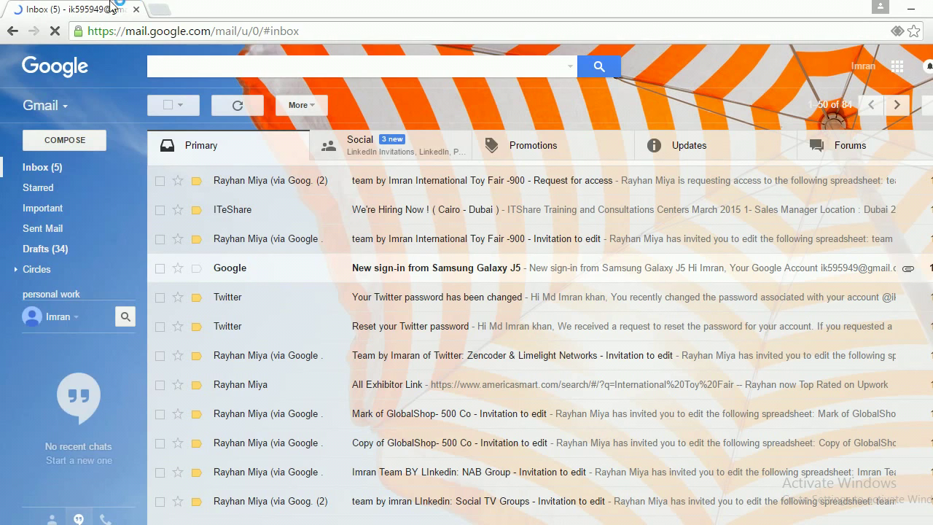
pyautogui.click(164, 10)
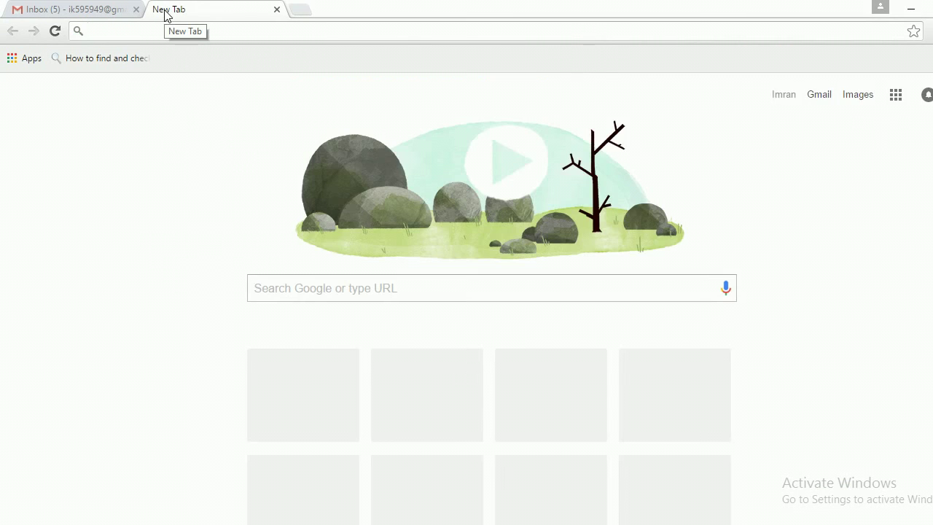
# Load mailtester.com's e-mail verification page and open another blank tab beside it.
pyautogui.write('mailtes')
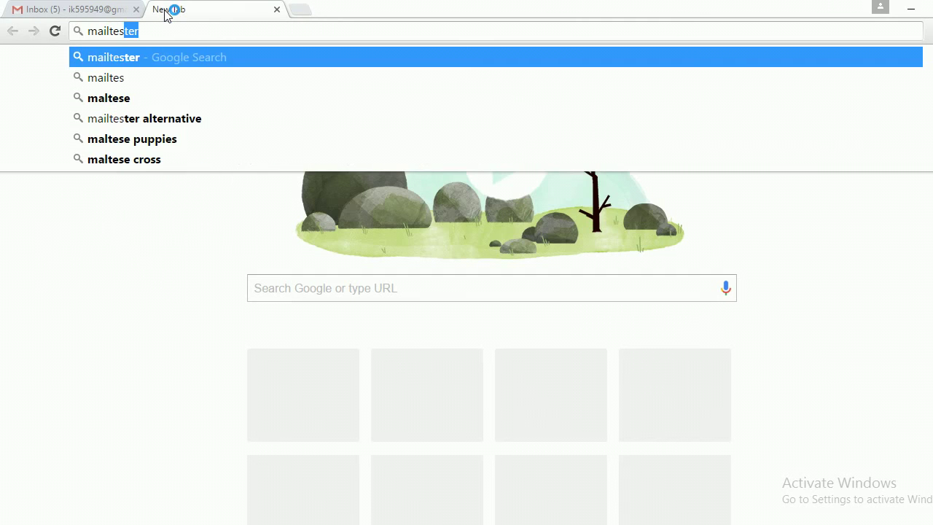
pyautogui.write('ter')
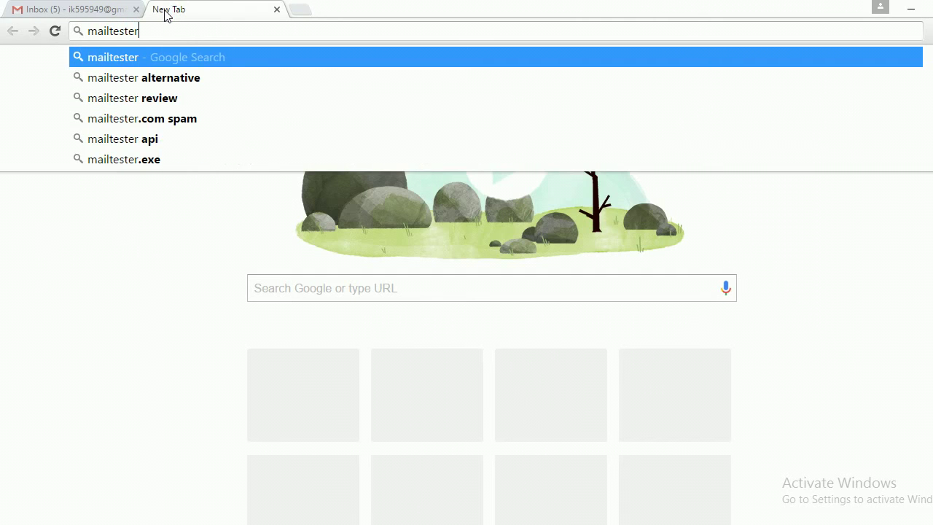
pyautogui.write('.com')
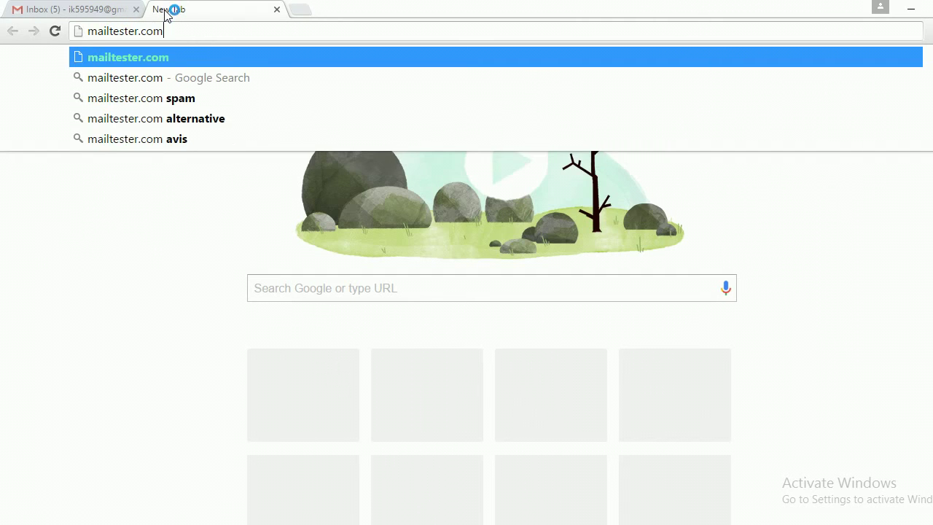
pyautogui.press('Return')
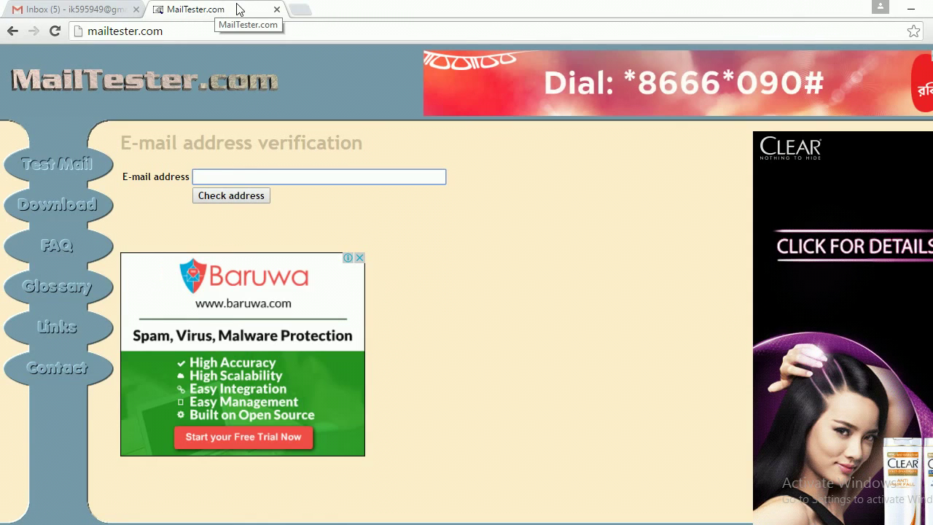
pyautogui.click(302, 10)
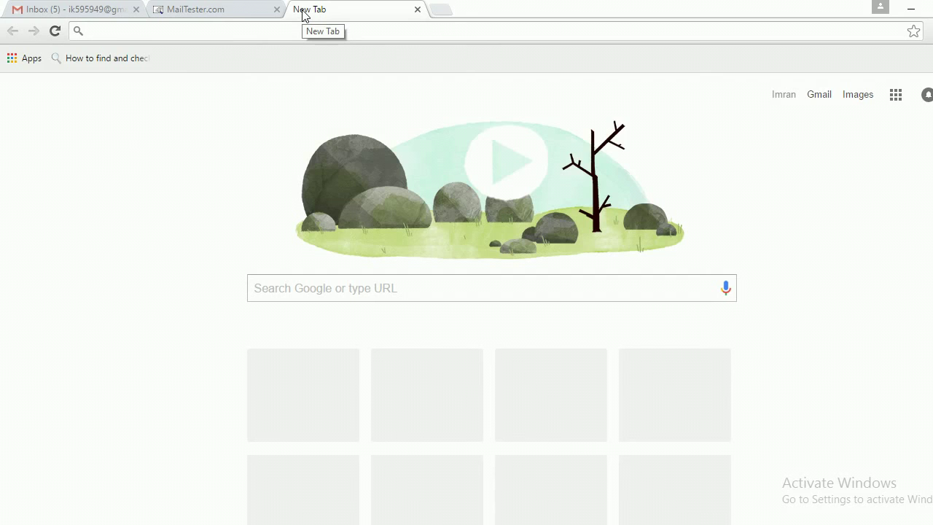
# Go to linkedin.com and sign in with the account e-mail and password to reach the feed.
pyautogui.write('linke')
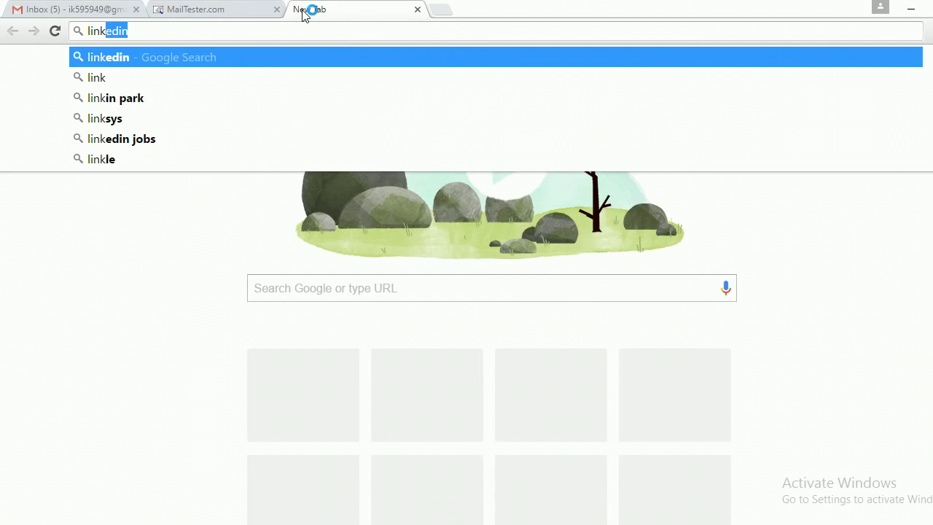
pyautogui.write('din')
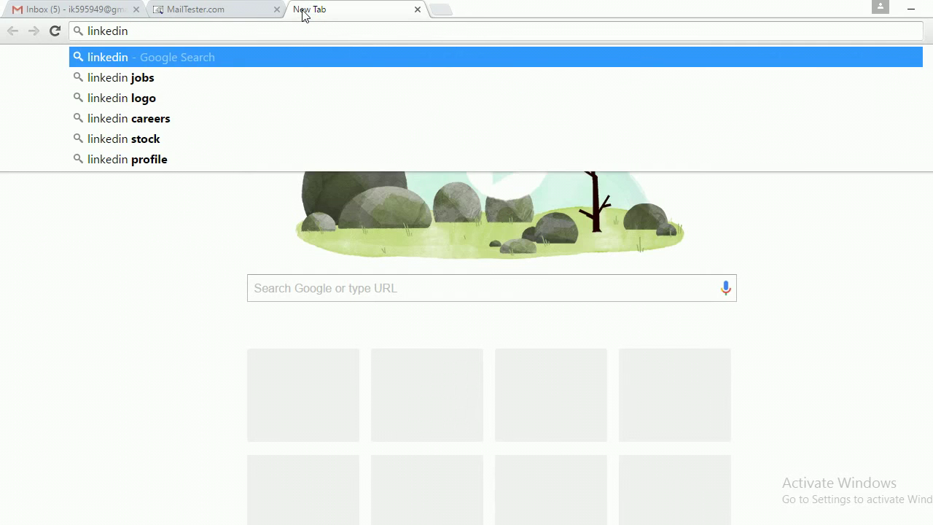
pyautogui.write('.com')
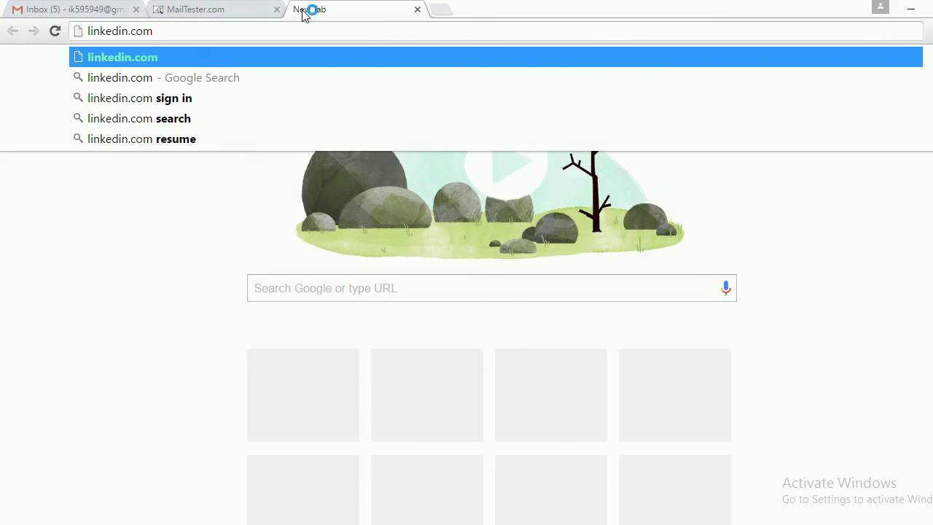
pyautogui.press('Return')
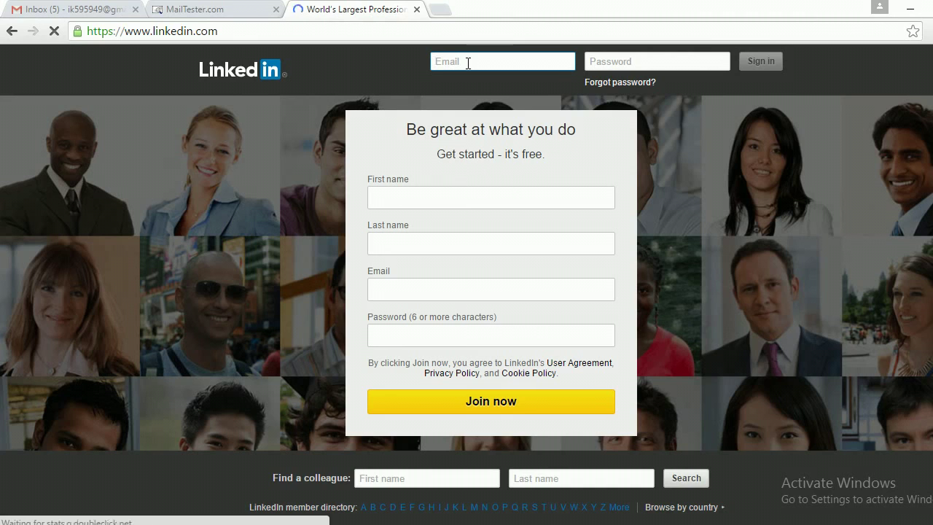
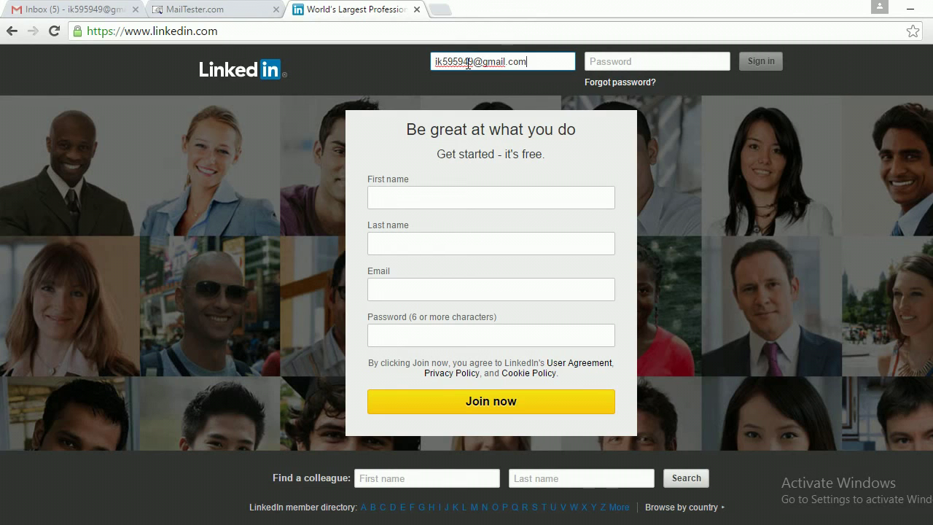
pyautogui.press('Tab')
pyautogui.write('••••••')
pyautogui.press('Return')
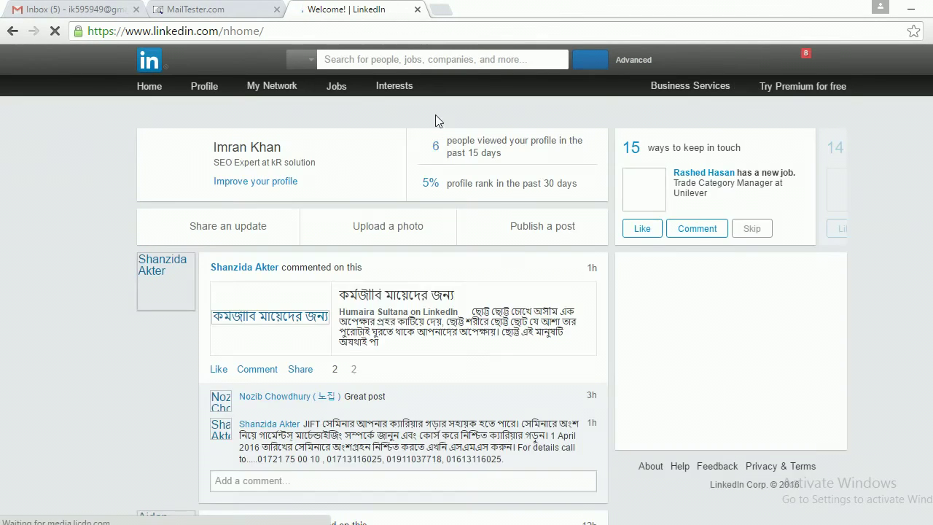
pyautogui.scroll(-4, 430, 160)
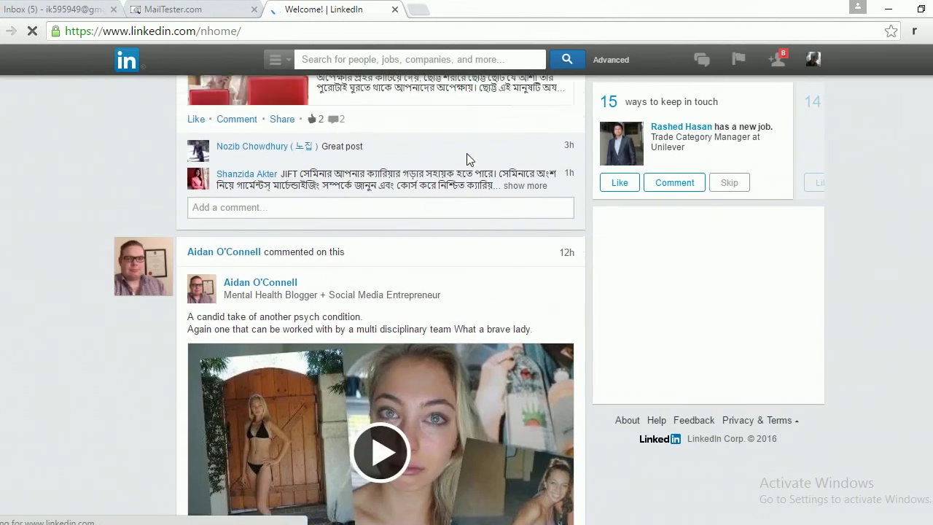
pyautogui.scroll(4, 493, 150)
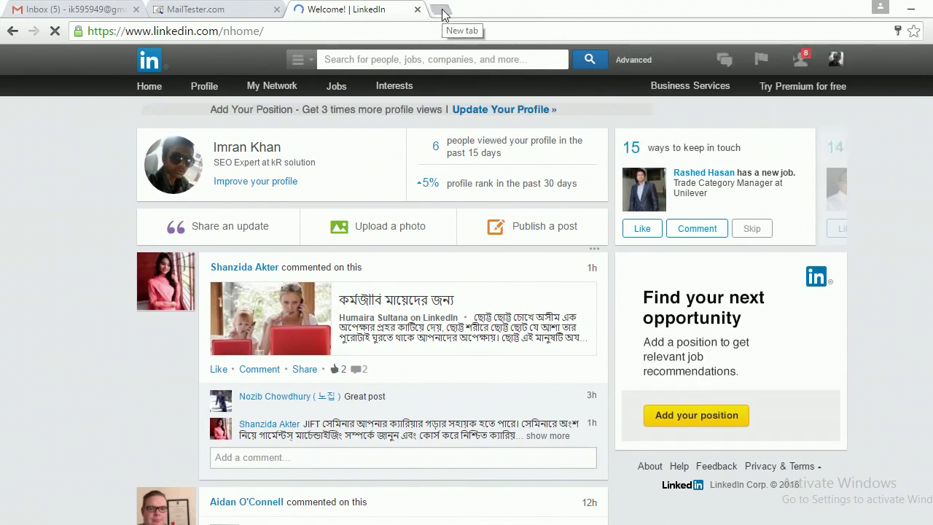
# In a new tab, enter Owner/Linkedin in the address bar.
pyautogui.click(414, 10)
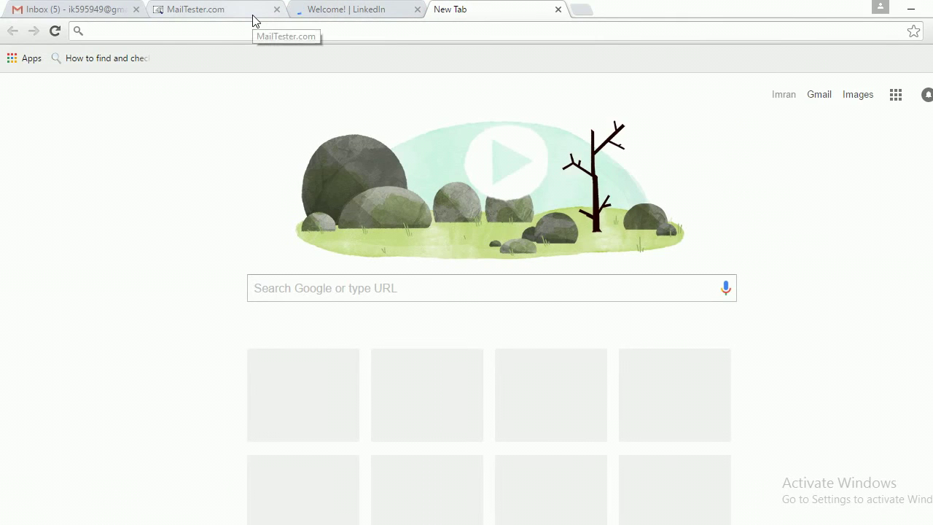
pyautogui.write('O')
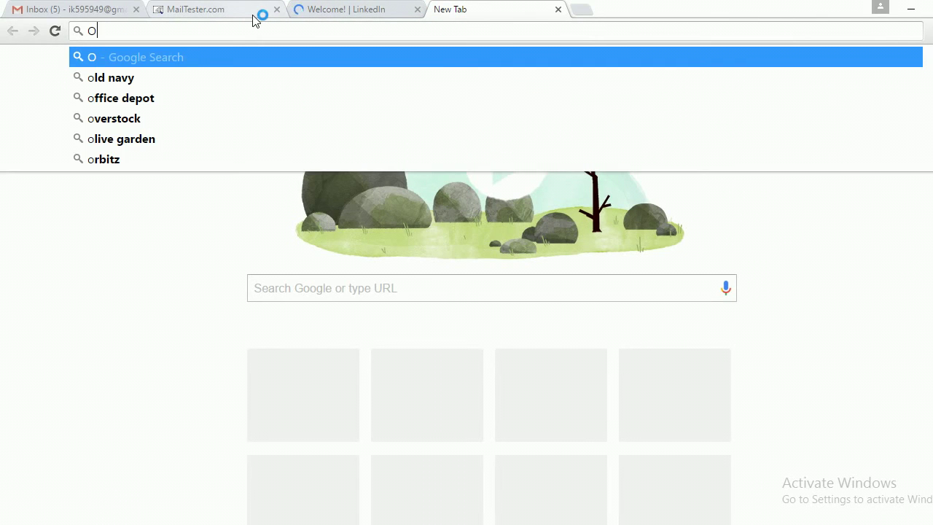
pyautogui.write('wner')
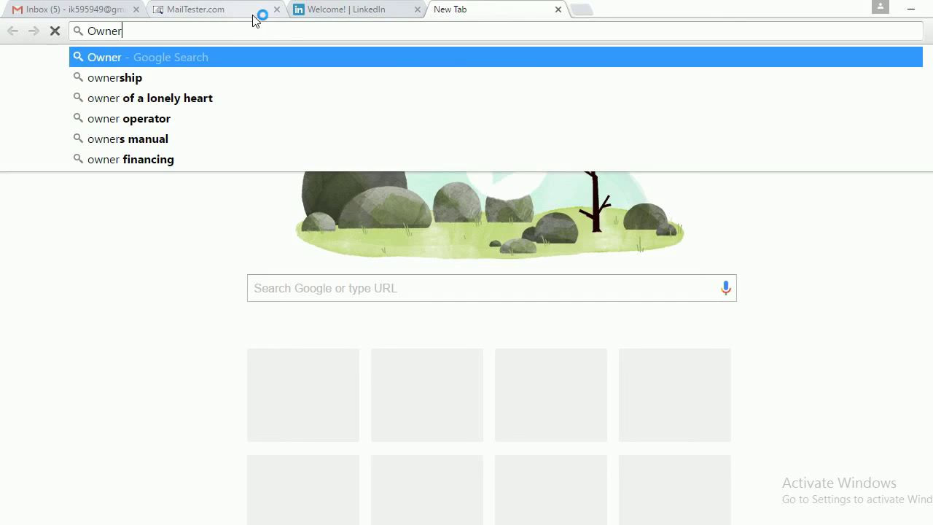
pyautogui.write('/L')
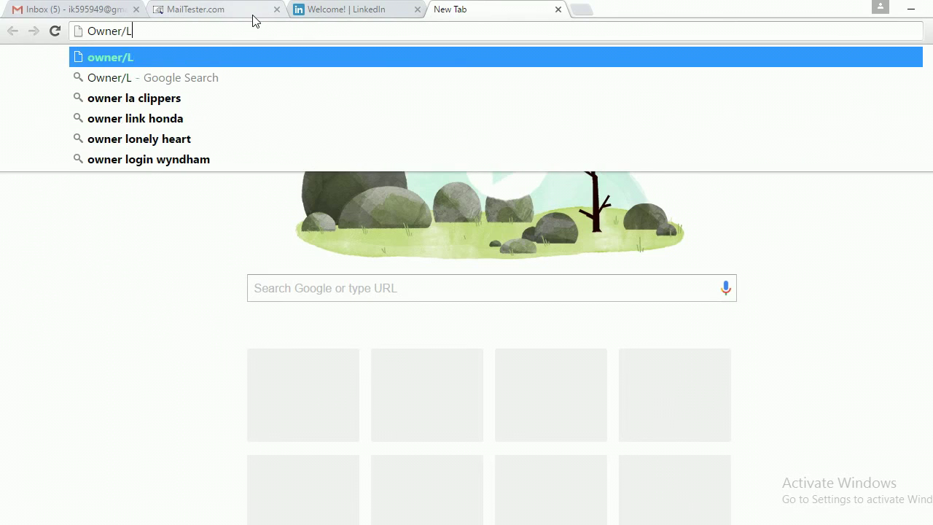
pyautogui.write('inkedin')
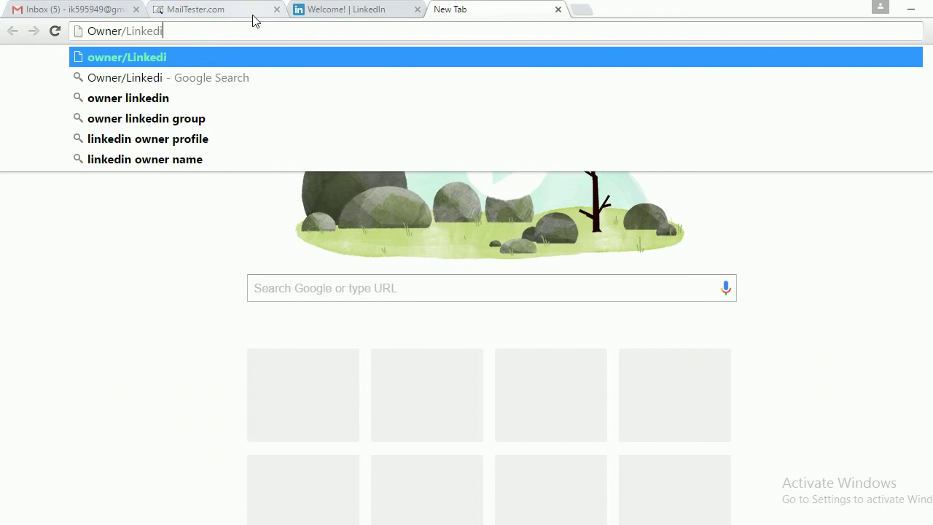
pyautogui.press('Return')
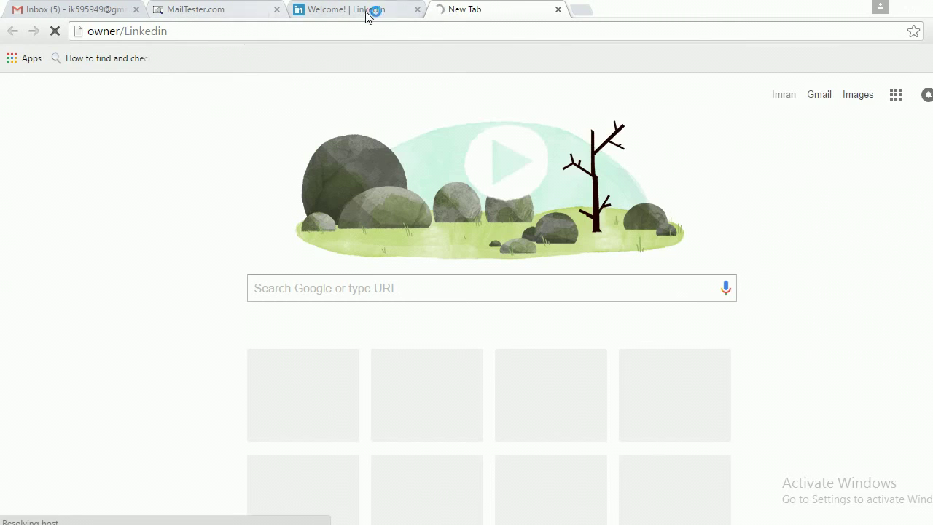
# Fix the address's capital O and run a Google search for Owner/Linkedin.
pyautogui.doubleClick(94, 31)
pyautogui.tripleClick(93, 32)
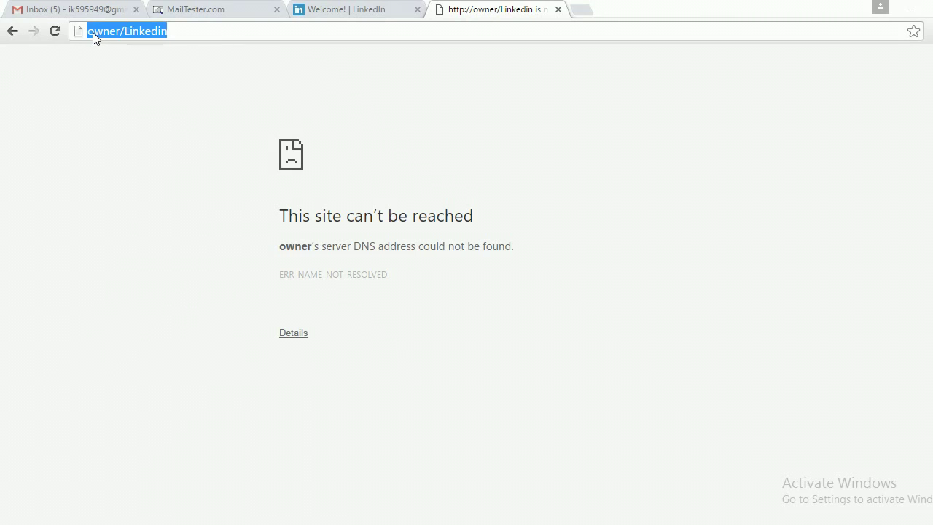
pyautogui.doubleClick(92, 32)
pyautogui.tripleClick(92, 32)
pyautogui.click(92, 32)
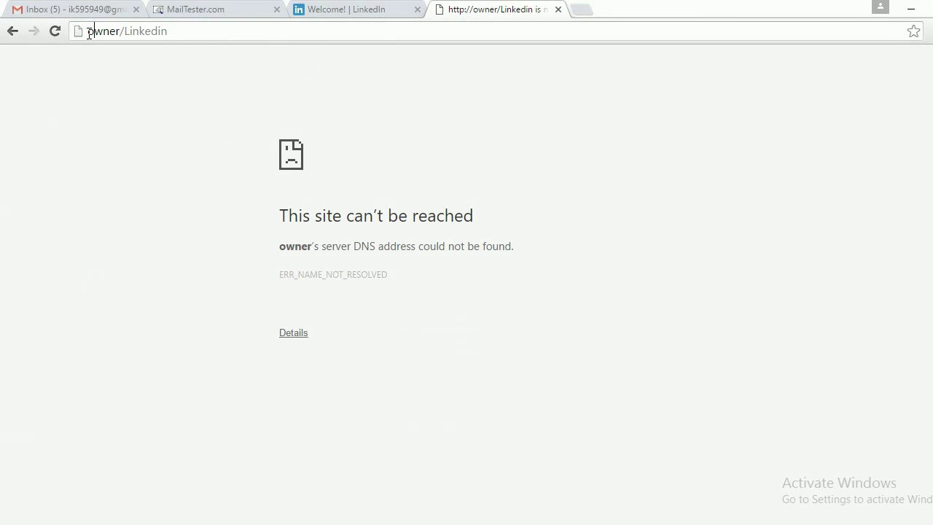
pyautogui.press('BackSpace')
pyautogui.write('O')
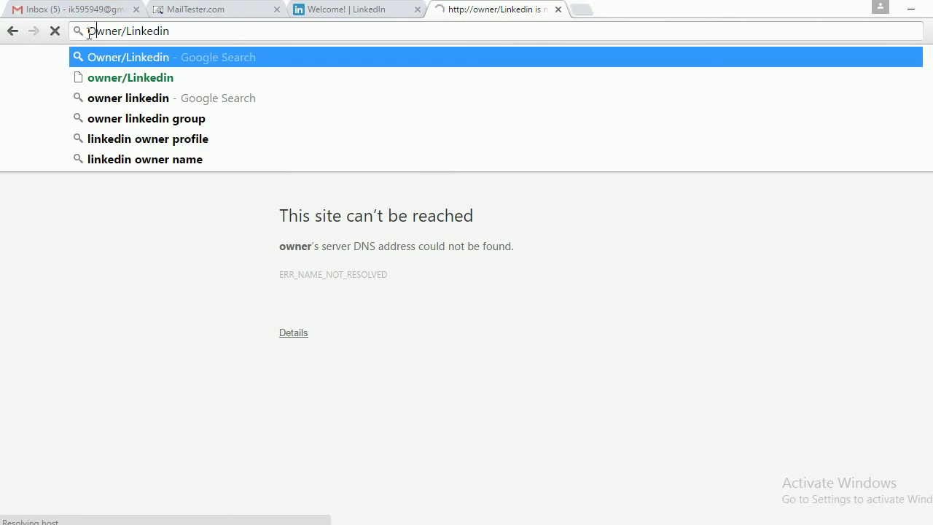
pyautogui.press('Return')
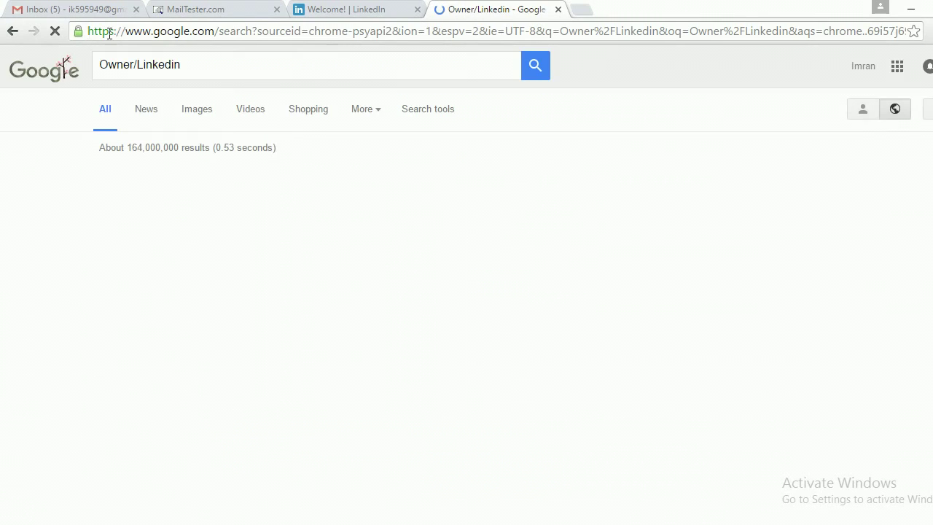
# Review the Owner/Linkedin results and LinkedIn founders panel, then return to the Gmail tab.
pyautogui.click(101, 64)
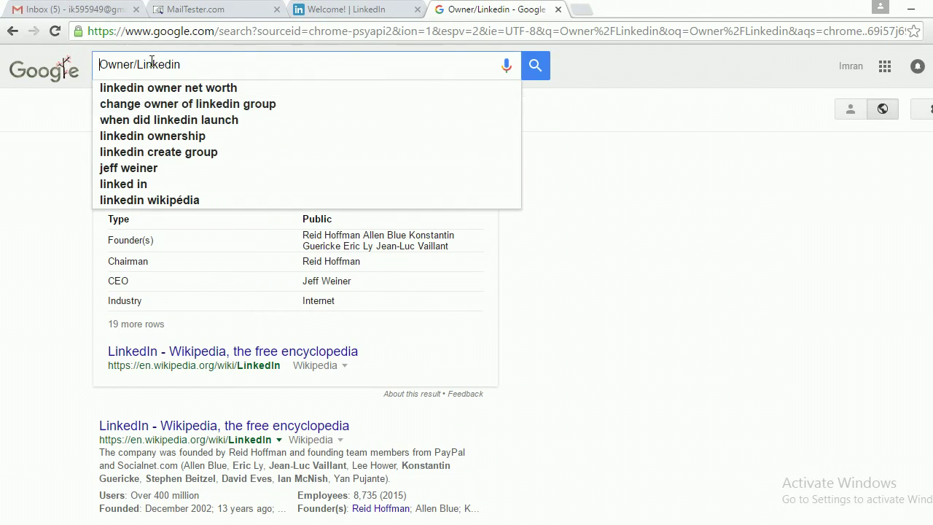
pyautogui.click(588, 72)
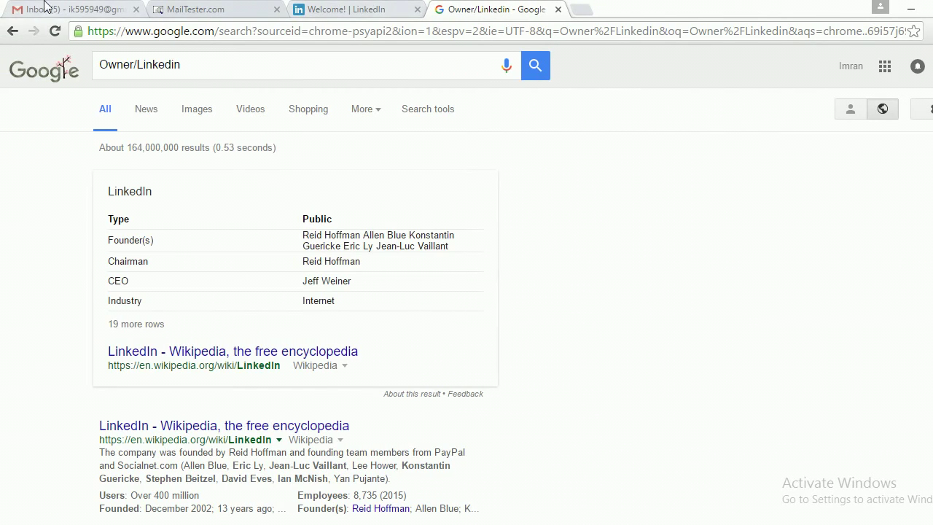
pyautogui.click(88, 9)
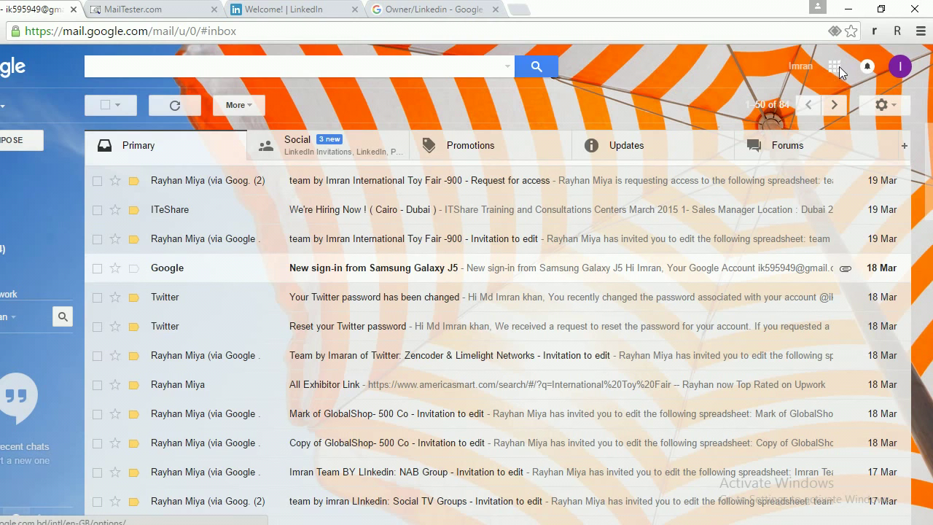
# Open Google Drive from the apps grid and open the International Toy Fair -900 spreadsheet.
pyautogui.click(836, 69)
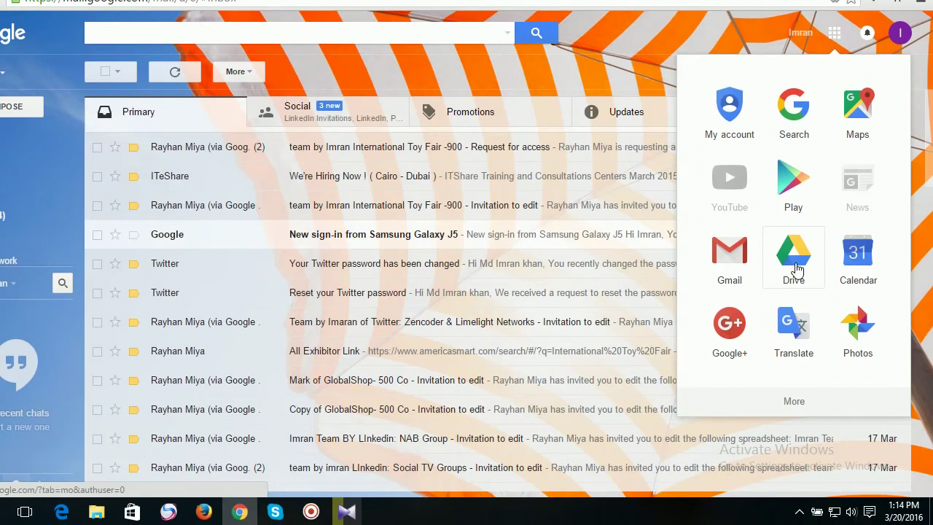
pyautogui.click(794, 270)
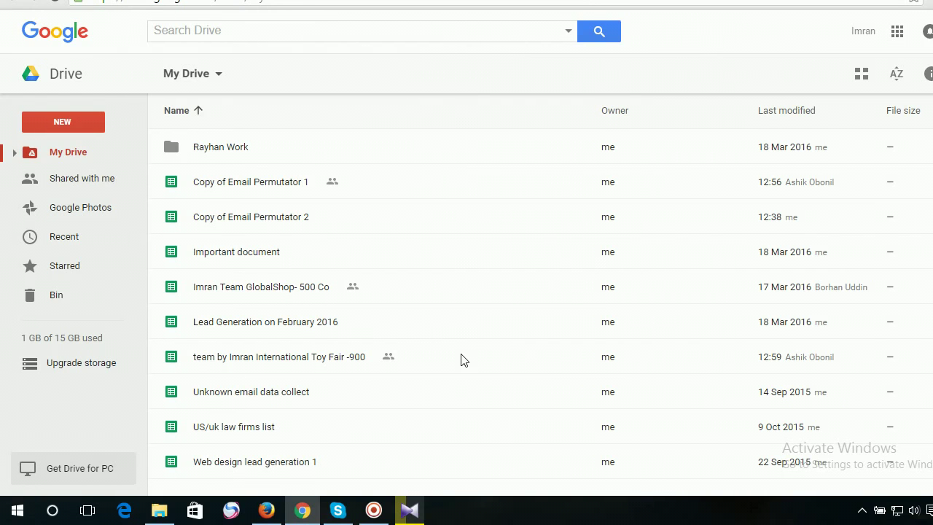
pyautogui.doubleClick(460, 357)
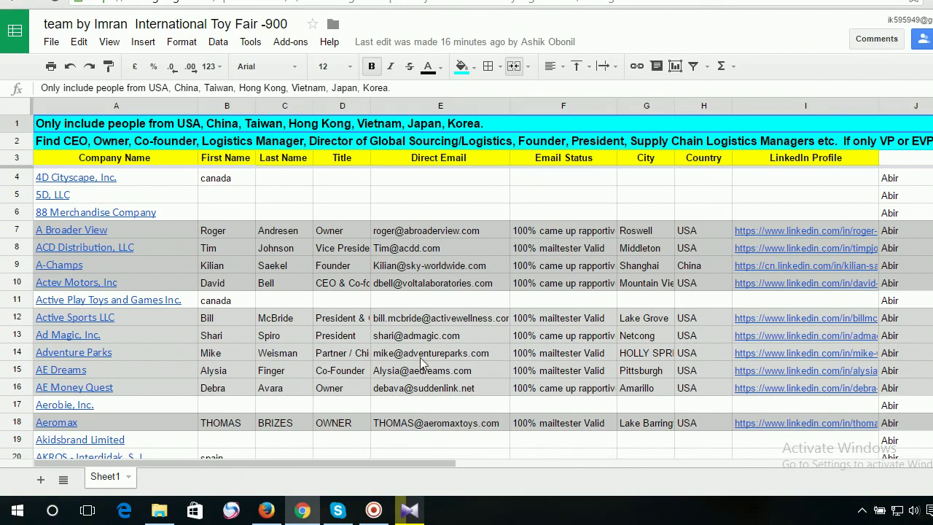
# Copy the Email Permutator spreadsheet link from the Skype chat, then minimize Skype.
pyautogui.moveTo(340, 512)
pyautogui.click(337, 426)
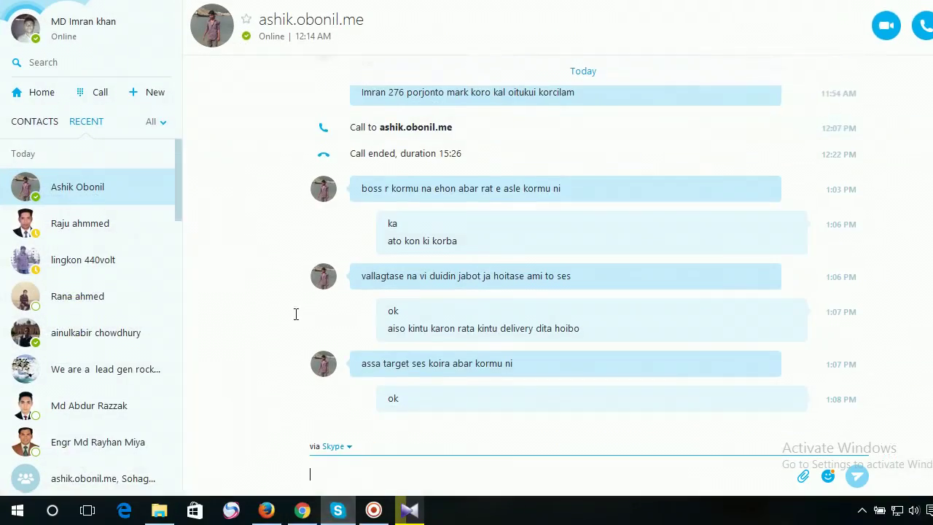
pyautogui.click(109, 290)
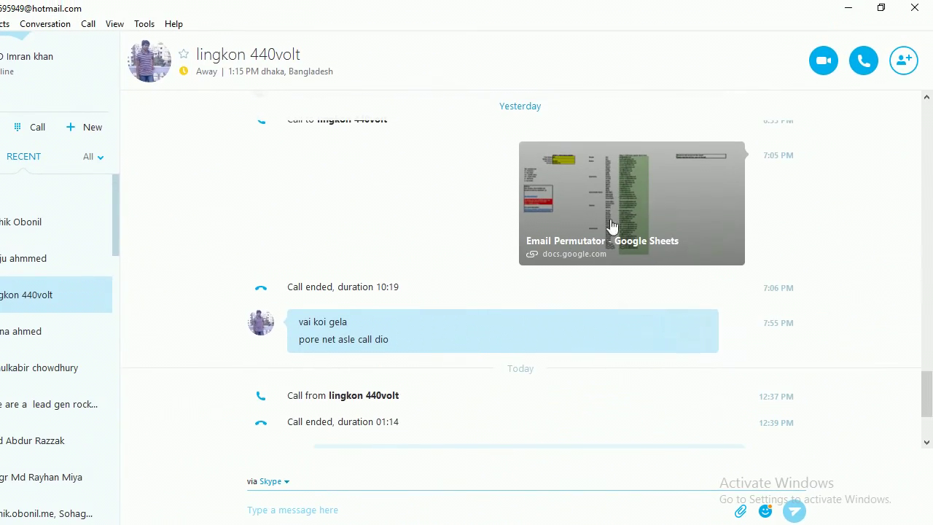
pyautogui.rightClick(611, 226)
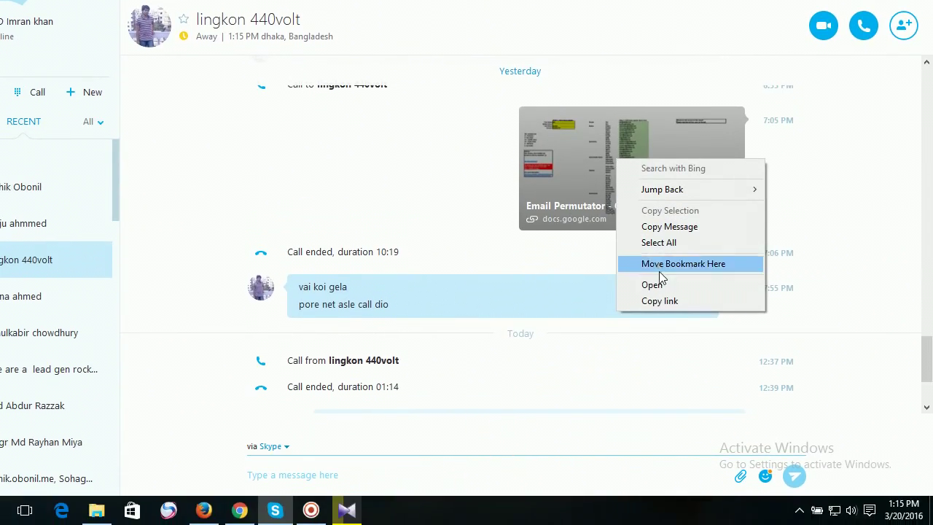
pyautogui.click(670, 336)
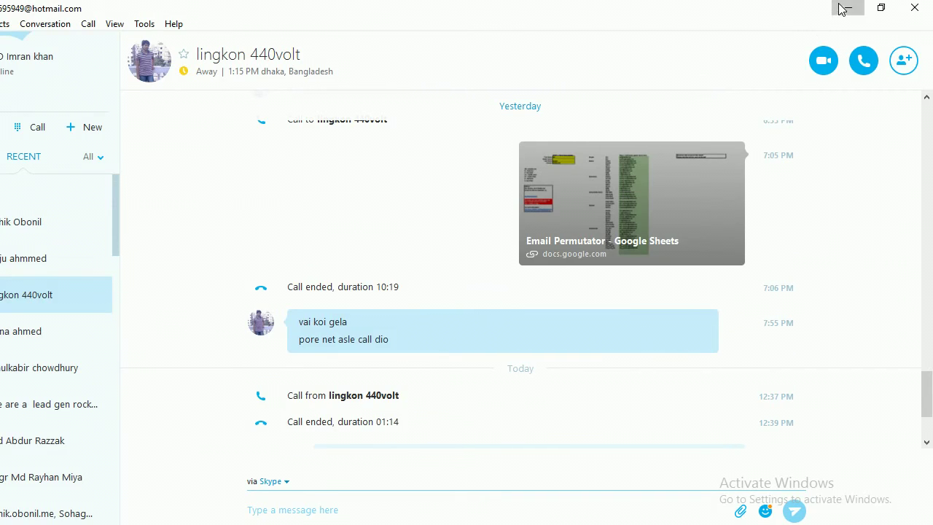
pyautogui.click(845, 9)
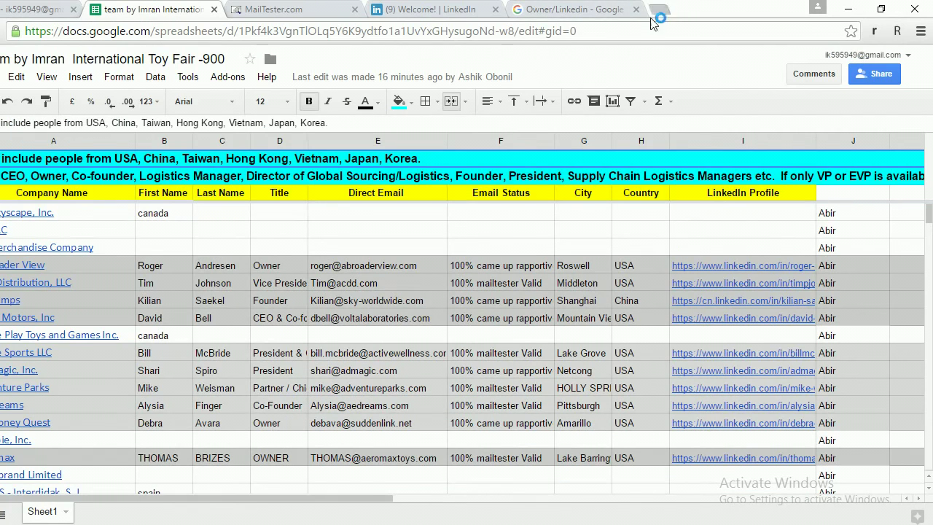
# Paste the Email Permutator link in a new tab and inspect input cells B2–B5.
pyautogui.click(658, 9)
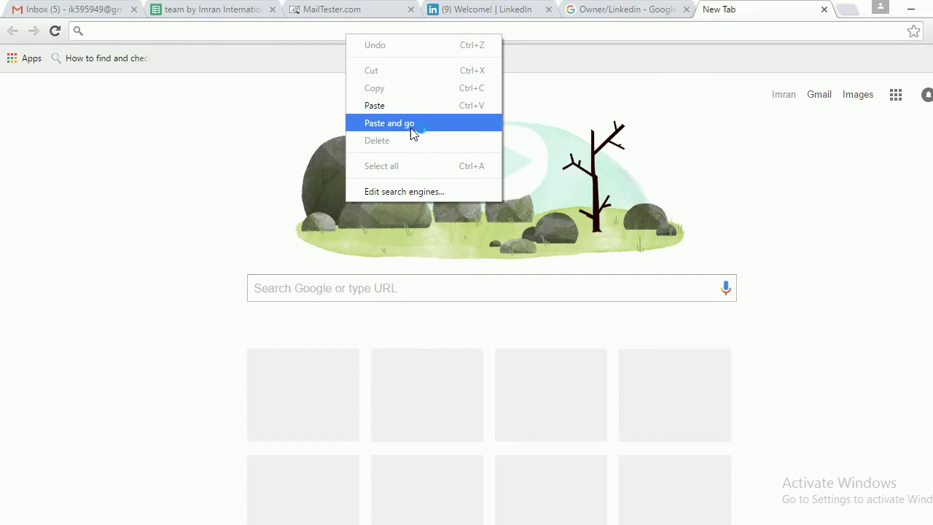
pyautogui.click(413, 129)
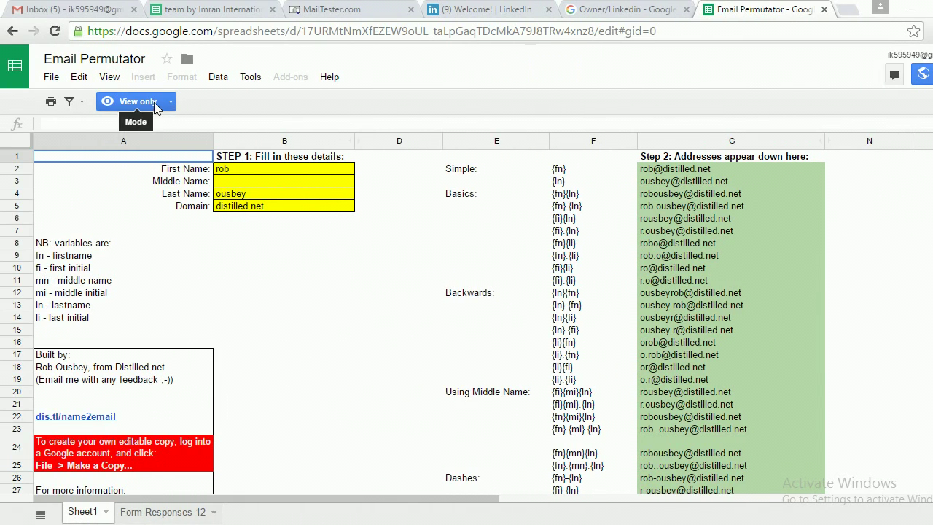
pyautogui.click(306, 183)
pyautogui.click(299, 207)
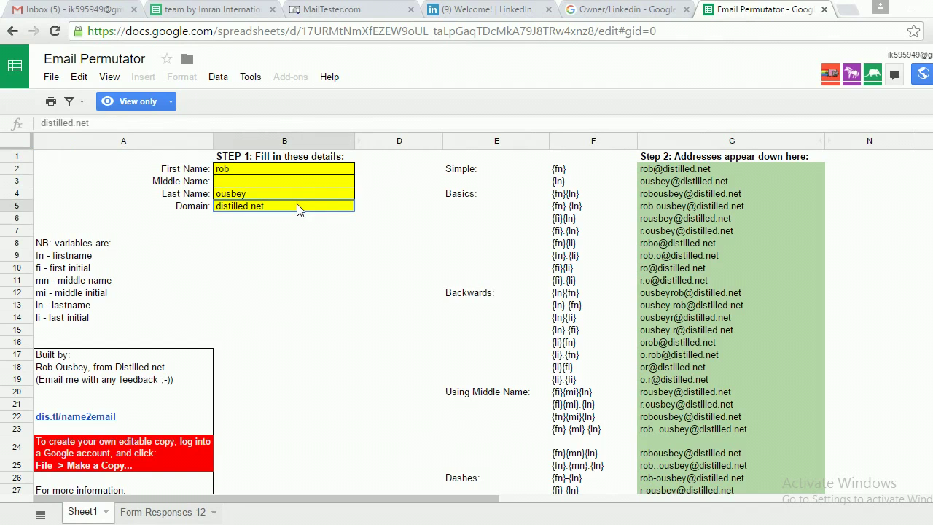
pyautogui.click(280, 172)
pyautogui.click(281, 180)
pyautogui.click(280, 197)
pyautogui.click(281, 206)
pyautogui.click(469, 195)
# Point out the sample First Name, Last Name and Domain (distilled.net) inputs in B2, B4, B5.
pyautogui.click(284, 168)
pyautogui.click(265, 193)
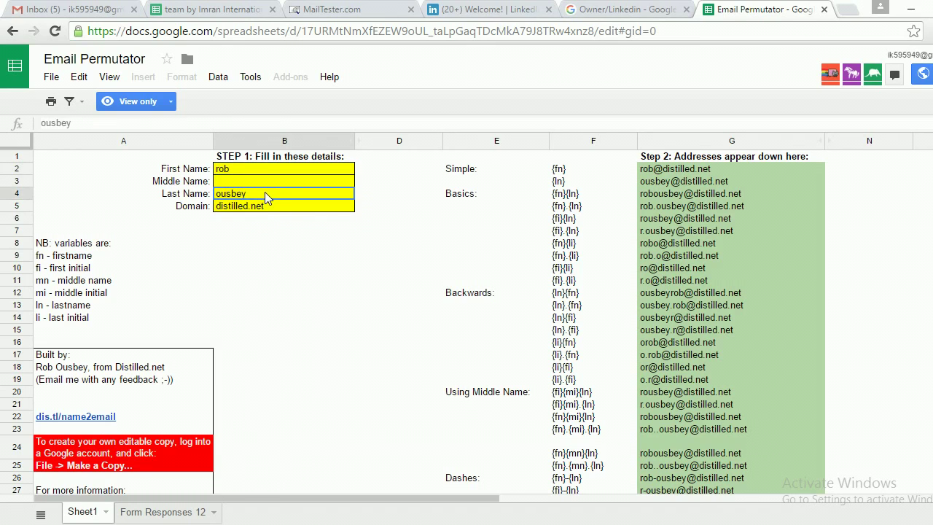
pyautogui.click(268, 210)
pyautogui.click(280, 171)
pyautogui.click(282, 192)
pyautogui.click(284, 207)
pyautogui.click(292, 169)
pyautogui.click(283, 196)
pyautogui.click(285, 206)
pyautogui.click(284, 182)
pyautogui.click(283, 195)
pyautogui.click(261, 208)
pyautogui.click(258, 169)
pyautogui.click(257, 193)
pyautogui.click(270, 172)
pyautogui.click(260, 195)
pyautogui.click(259, 172)
pyautogui.click(263, 197)
pyautogui.click(266, 207)
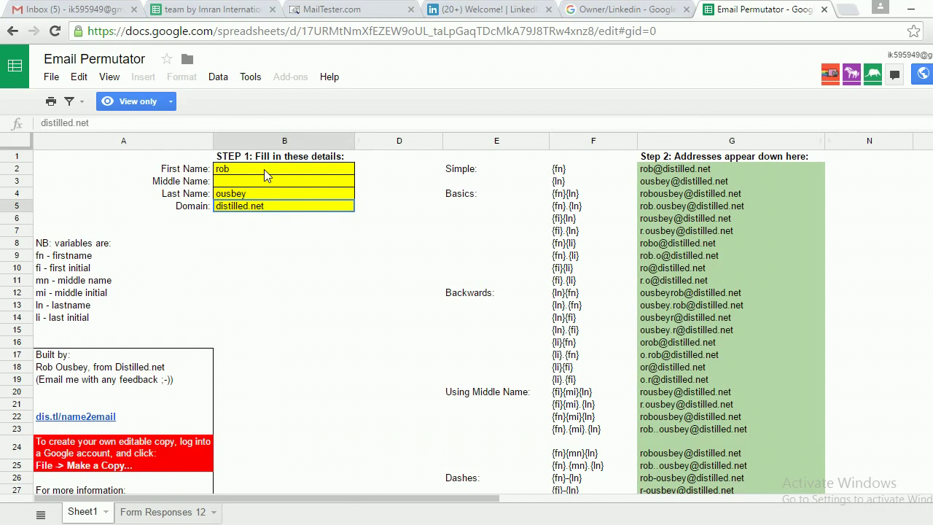
pyautogui.click(264, 169)
pyautogui.click(275, 192)
# Copy the Email Permutator spreadsheet via File > Make a copy, naming it 'Copy of Email Permutator 3'.
pyautogui.click(49, 78)
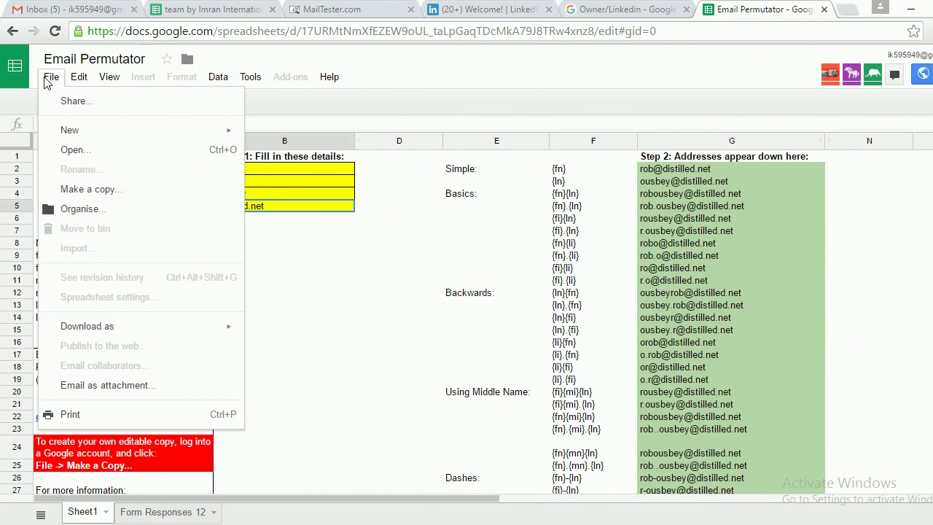
pyautogui.click(107, 193)
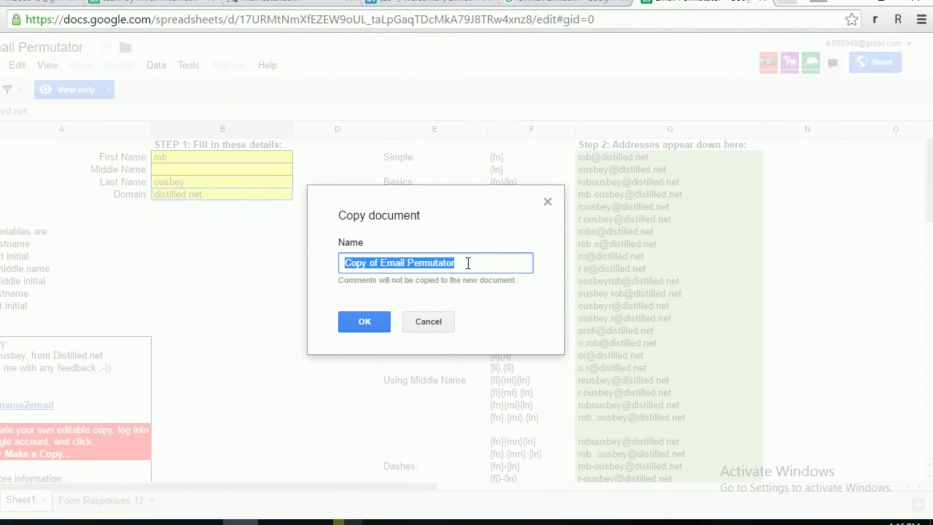
pyautogui.click(468, 263)
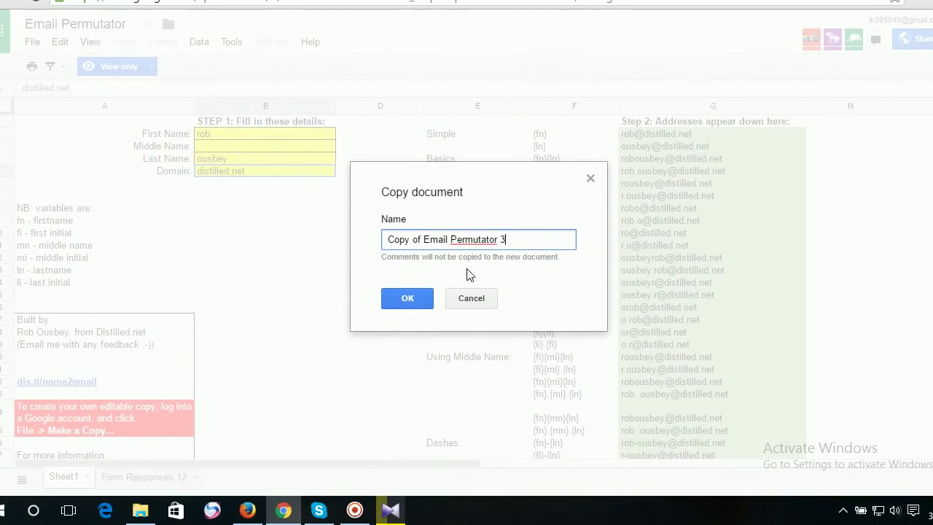
pyautogui.click(427, 298)
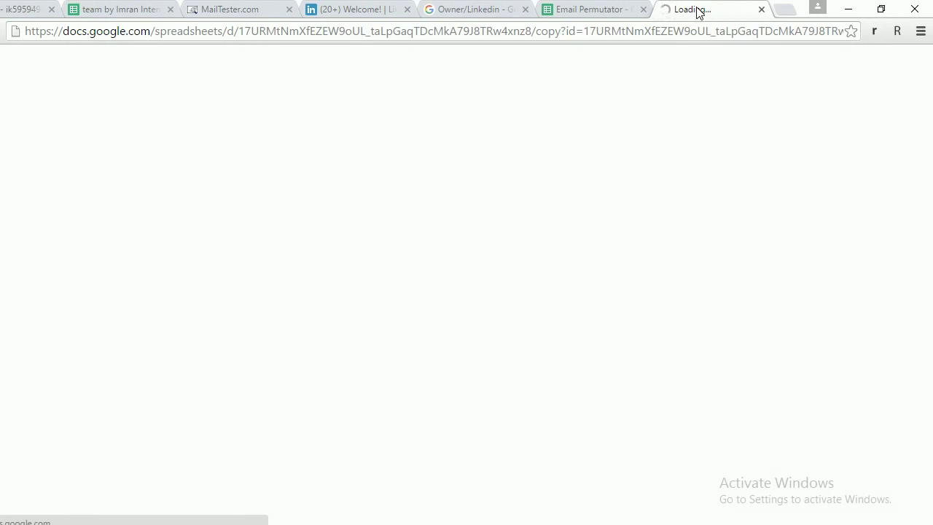
# Close the Email Permutator and Copy of Email Permutator 3 tabs, returning to the Gmail inbox.
pyautogui.click(602, 11)
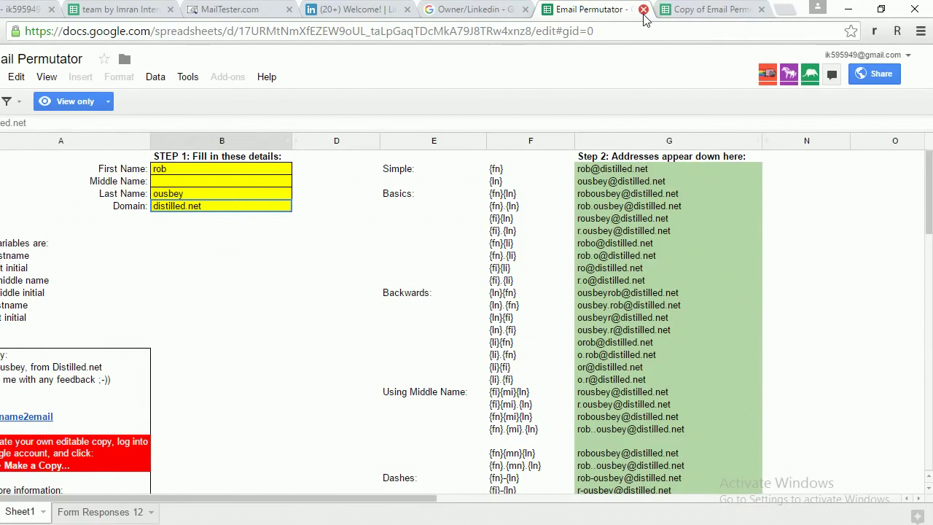
pyautogui.click(643, 10)
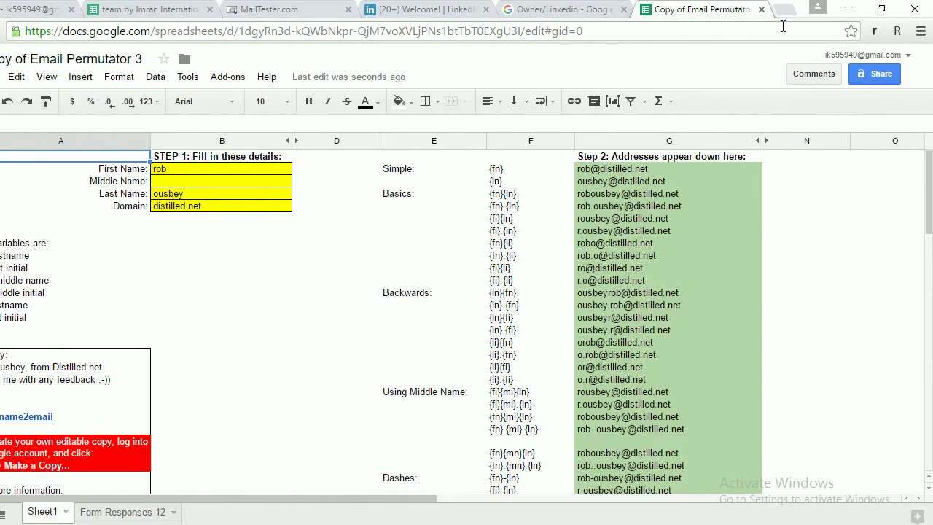
pyautogui.click(761, 10)
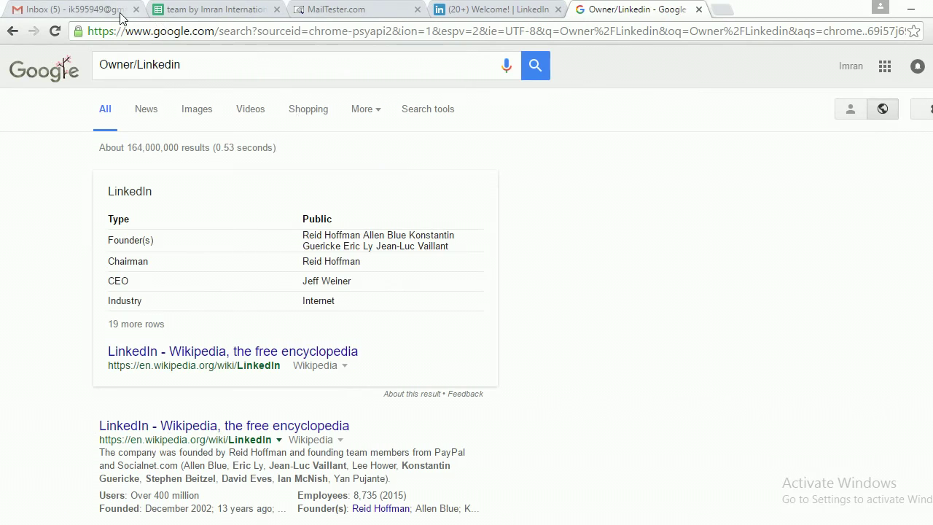
pyautogui.click(120, 16)
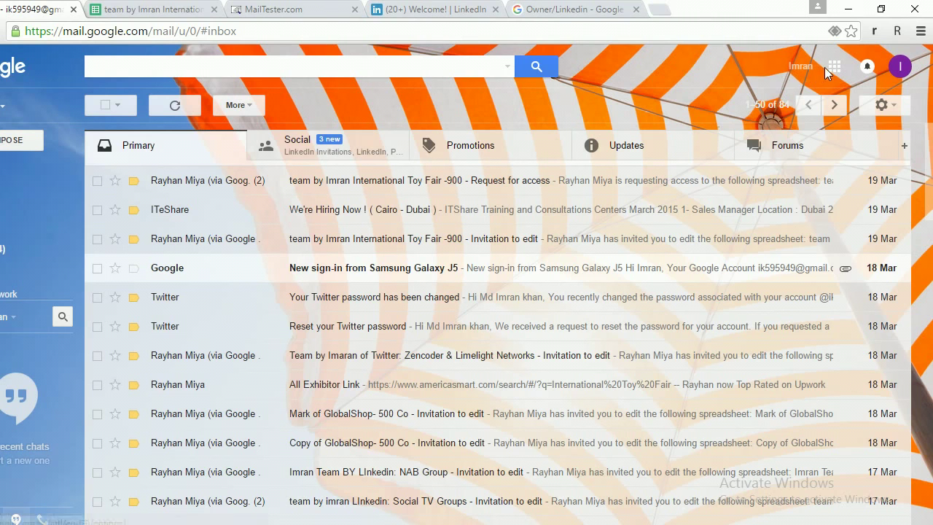
# Open Copy of Email Permutator 3 from My Drive via the apps grid, then close the Drive tab.
pyautogui.click(834, 67)
pyautogui.click(801, 277)
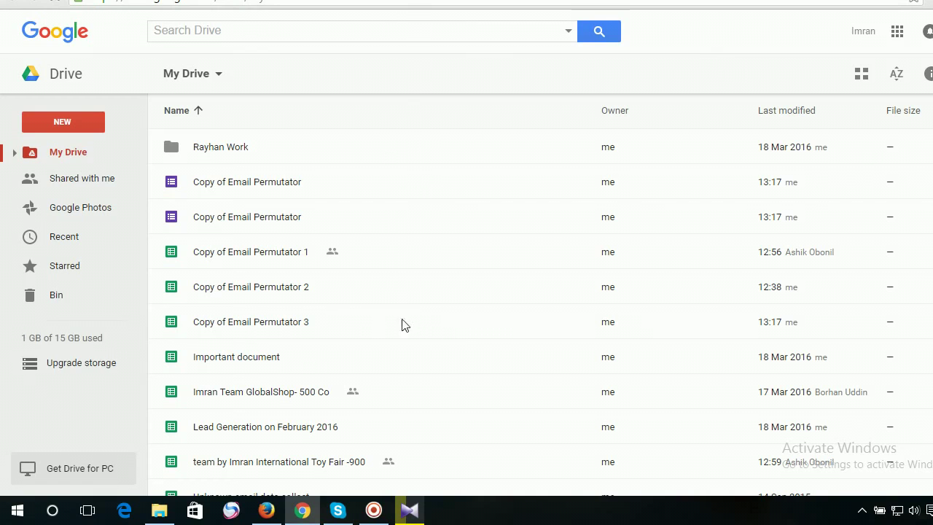
pyautogui.doubleClick(338, 323)
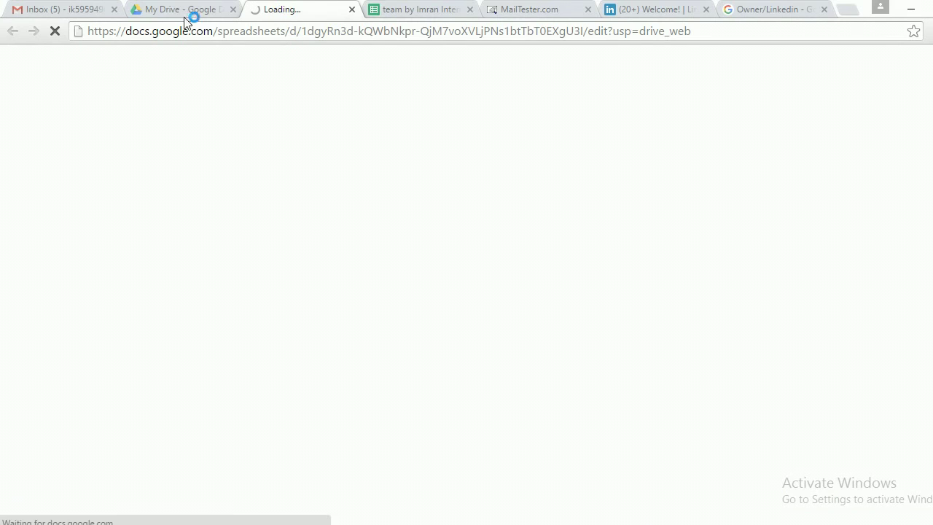
pyautogui.click(176, 14)
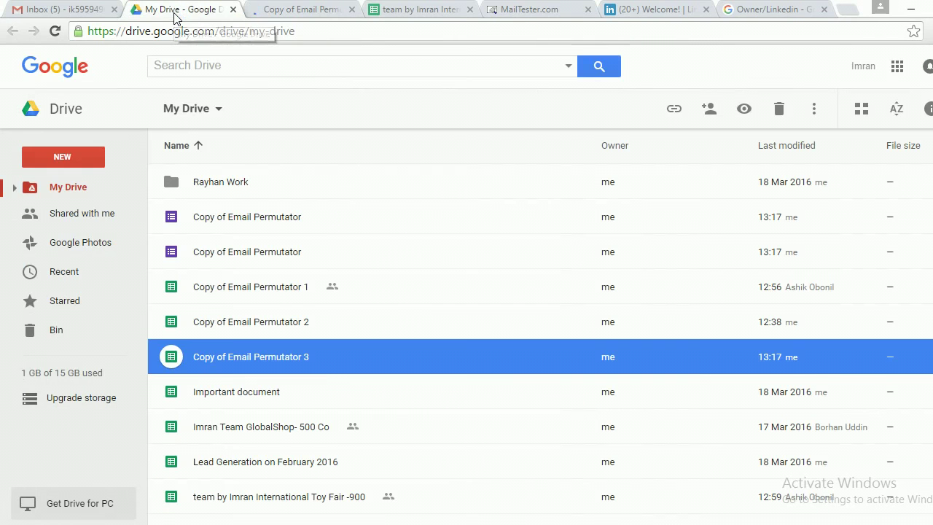
pyautogui.click(233, 10)
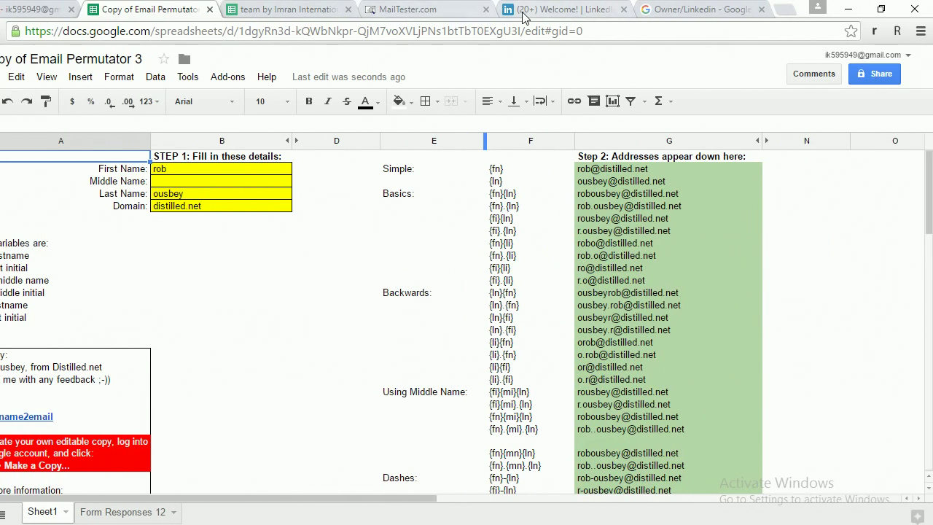
# Reorder the tabs so LinkedIn is first and MailTester second, with MailTester showing.
pyautogui.click(567, 14)
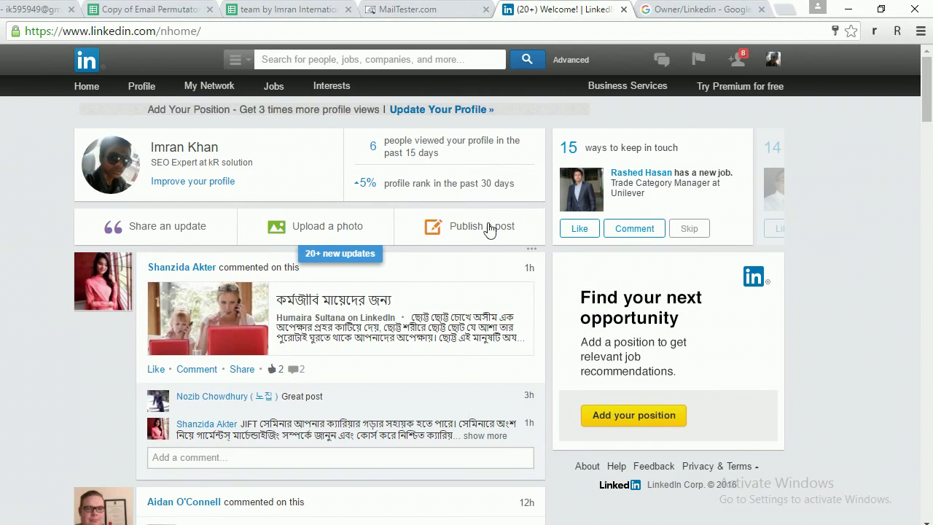
pyautogui.moveTo(572, 16); pyautogui.dragTo(52, 20)
pyautogui.moveTo(114, 20); pyautogui.dragTo(41, 35)
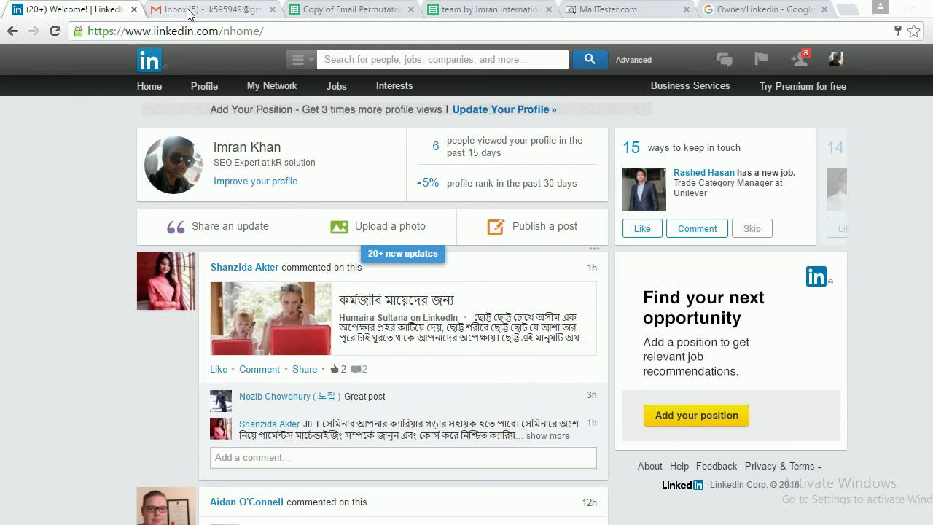
pyautogui.click(201, 15)
pyautogui.click(70, 15)
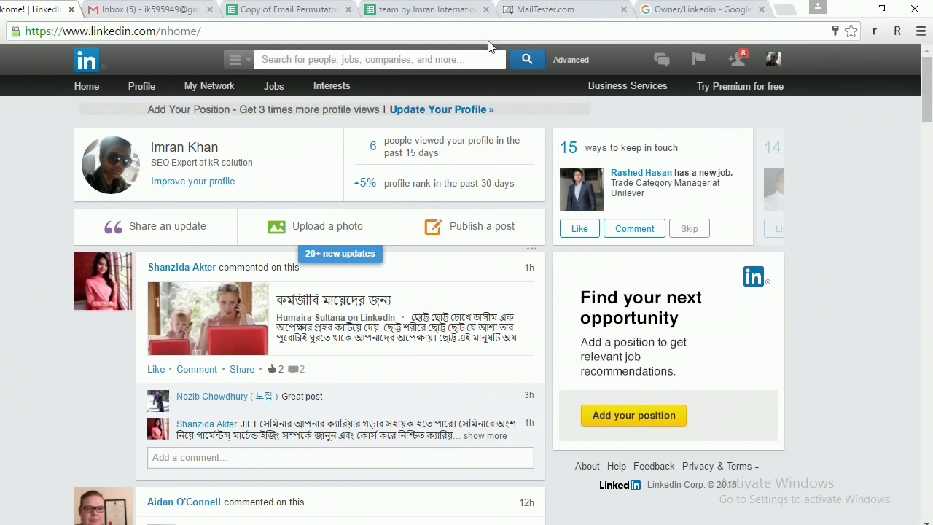
pyautogui.moveTo(545, 19); pyautogui.dragTo(160, 18)
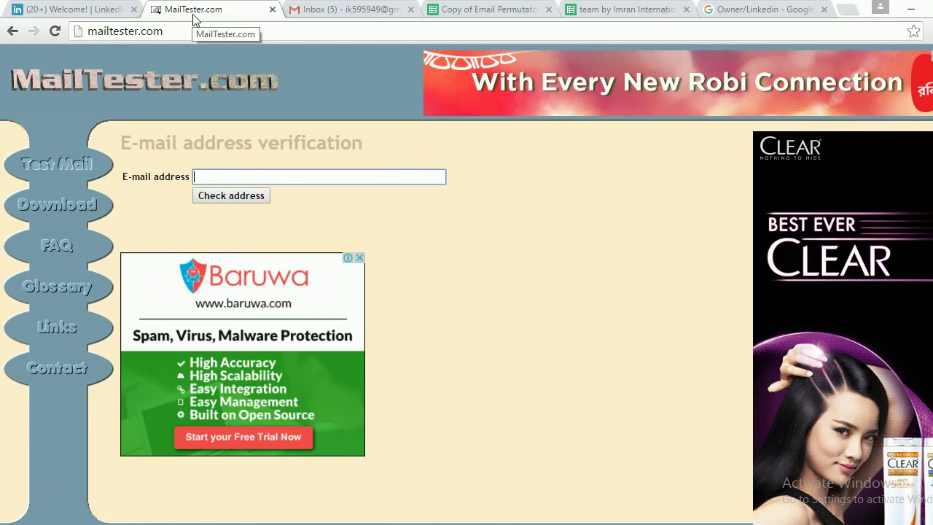
# Cycle through Gmail, the Email Permutator copy and Owner/Linkedin results, ending on the International Toy Fair -900 sheet.
pyautogui.click(350, 10)
pyautogui.hotkey('ctrl', 'Tab')
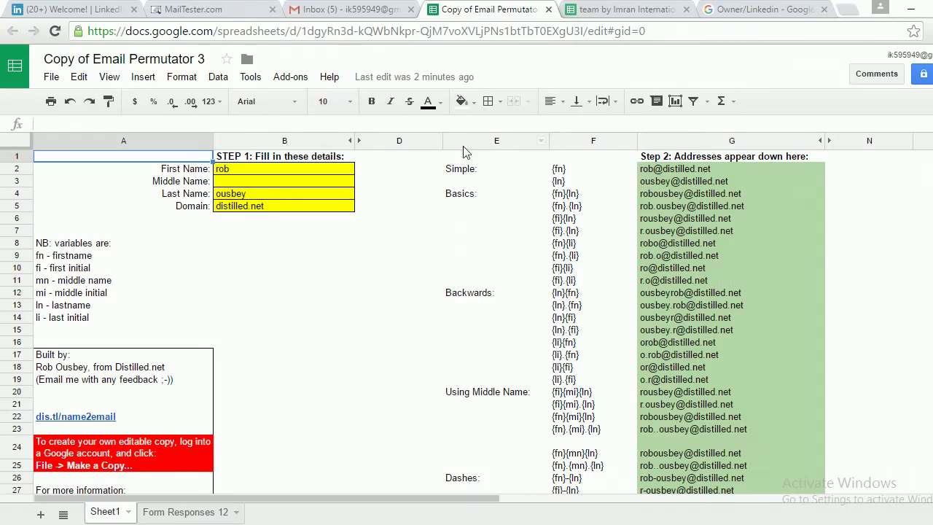
pyautogui.hotkey('ctrl', 'Tab')
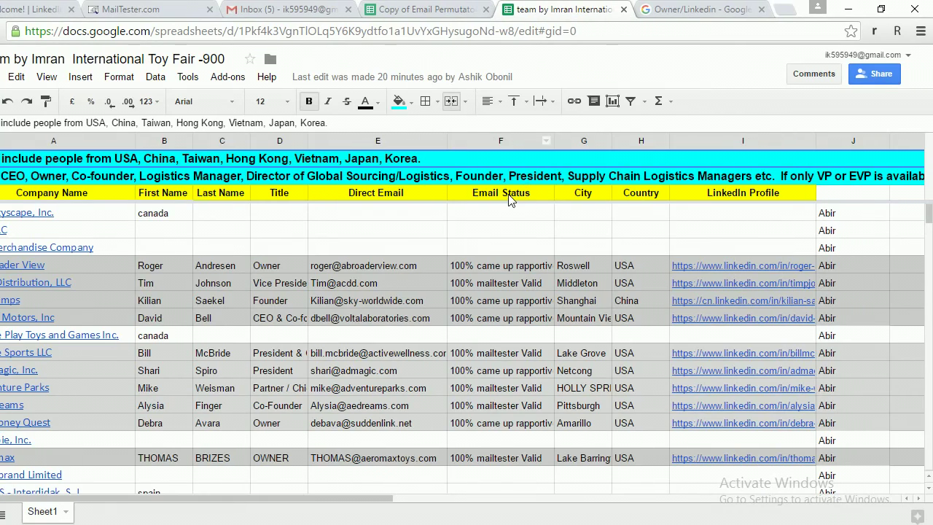
pyautogui.scroll(-3, 474, 320)
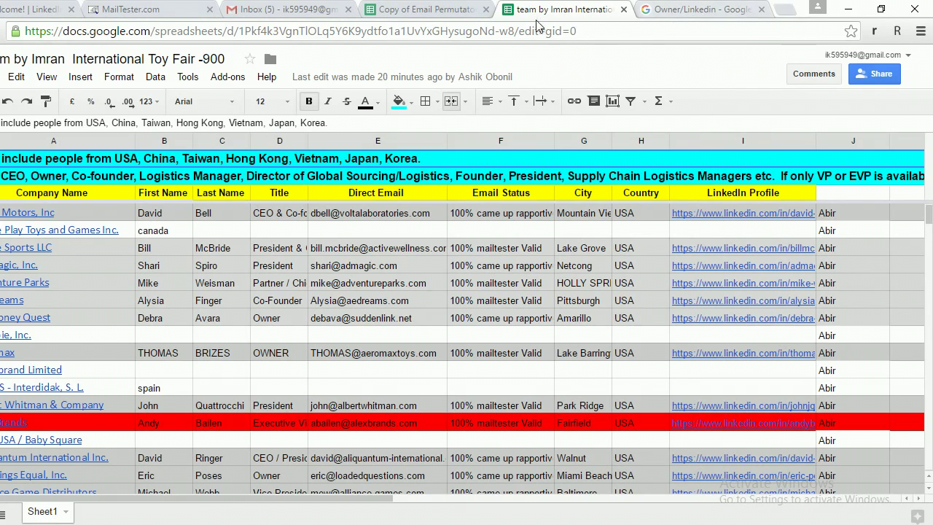
pyautogui.click(678, 9)
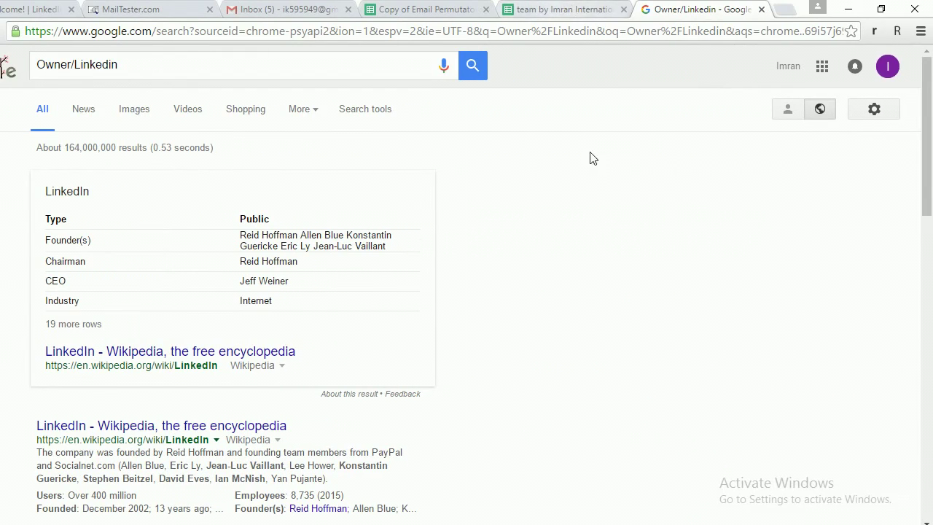
pyautogui.click(547, 16)
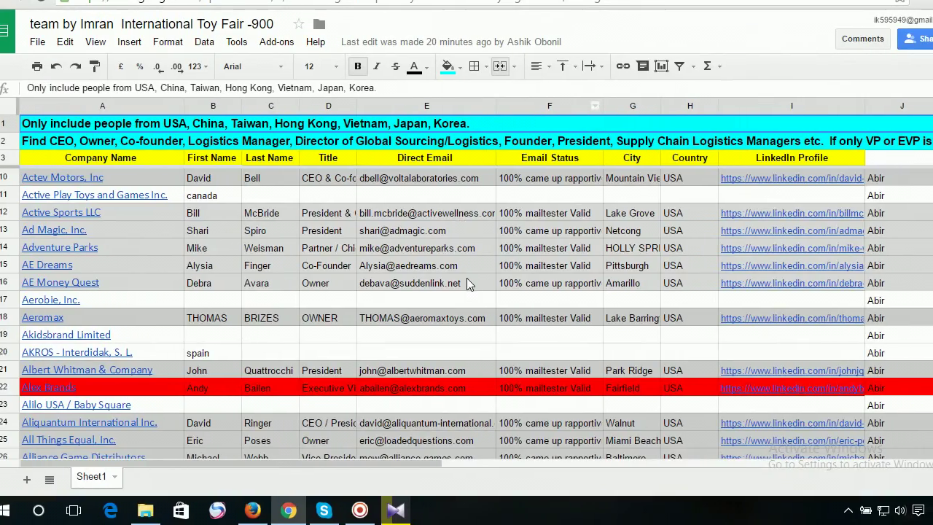
# Scroll Sheet1 down to row 734 and select cell A734, Party Animal, Inc.
pyautogui.scroll(2, 469, 279)
pyautogui.scroll(-10, 467, 279)
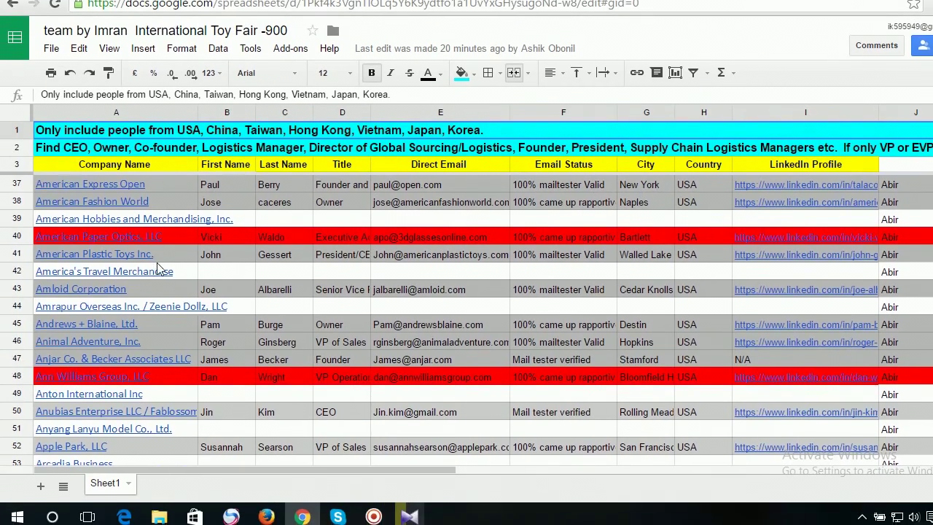
pyautogui.scroll(-8, 105, 306)
pyautogui.scroll(-18, 167, 271)
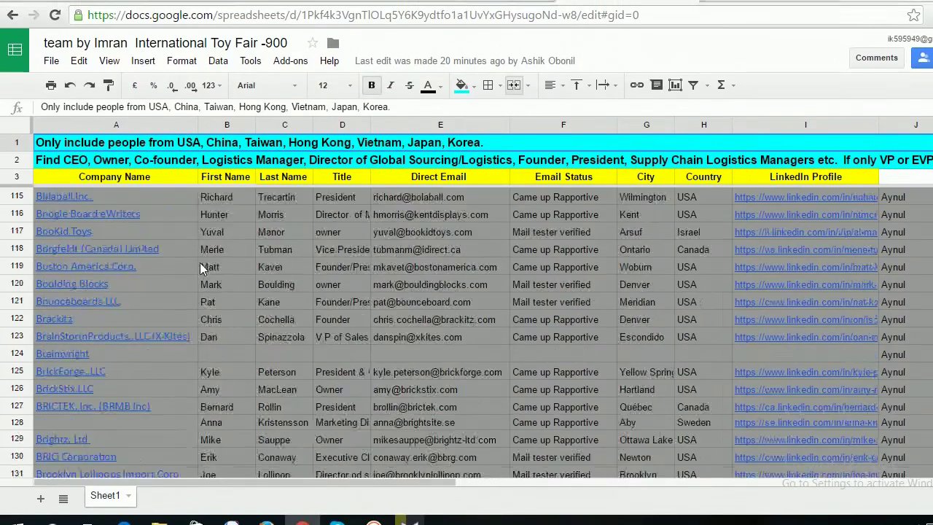
pyautogui.scroll(-20, 200, 267)
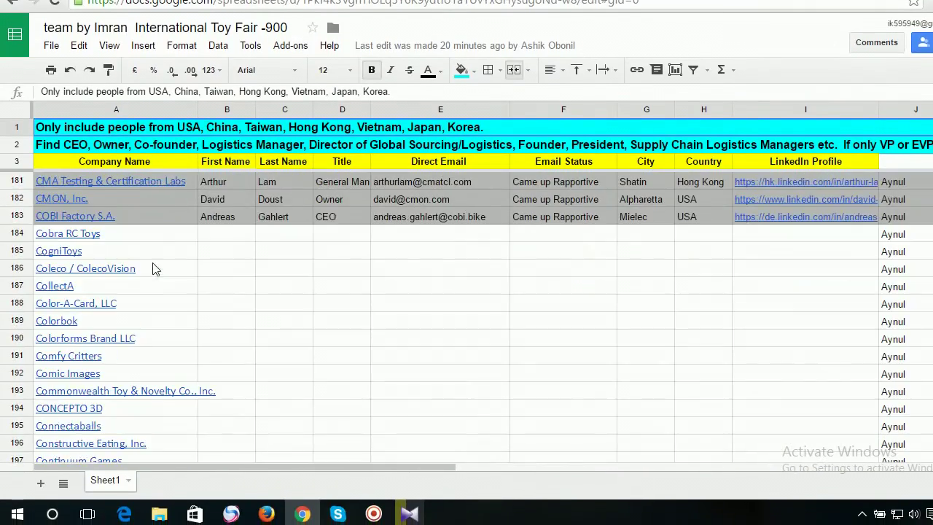
pyautogui.scroll(5, 137, 268)
pyautogui.scroll(-16, 116, 269)
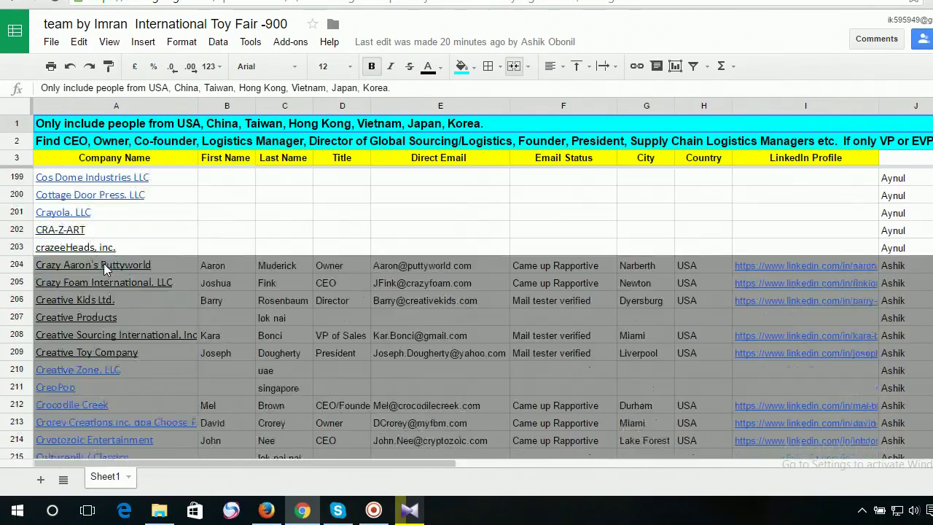
pyautogui.scroll(-18, 109, 269)
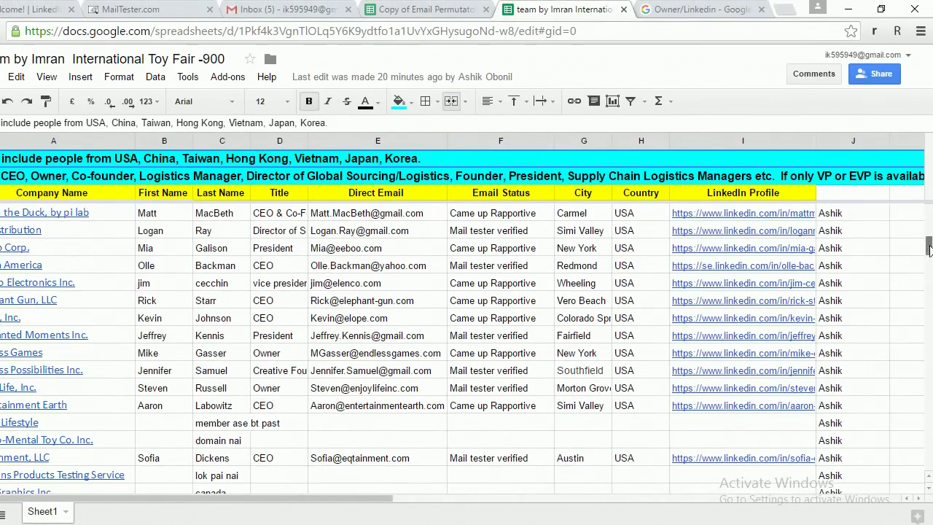
pyautogui.moveTo(928, 249); pyautogui.dragTo(928, 267)
pyautogui.scroll(-20, 689, 321)
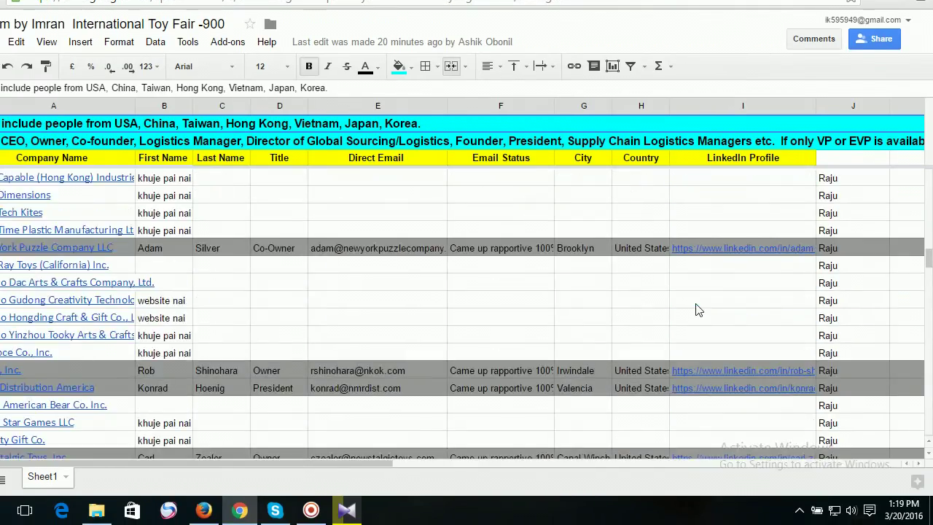
pyautogui.scroll(-15, 696, 309)
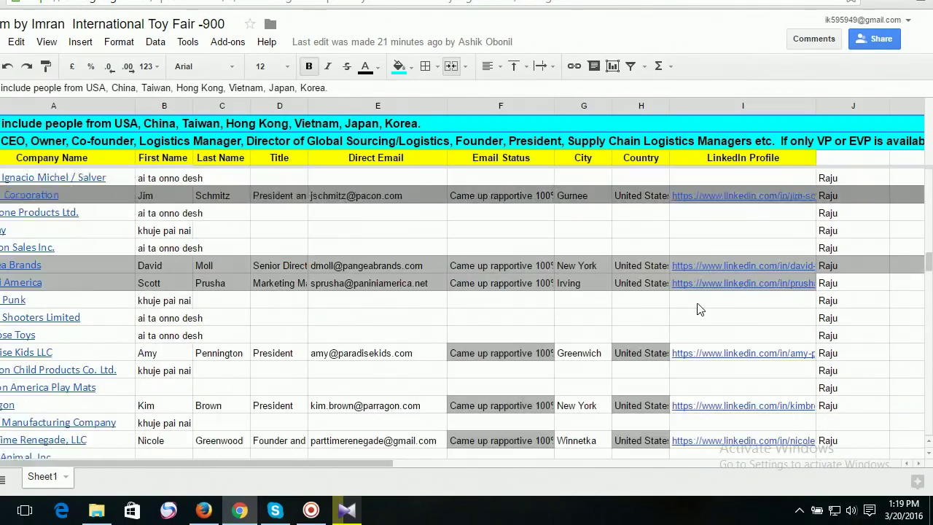
pyautogui.scroll(2, 509, 304)
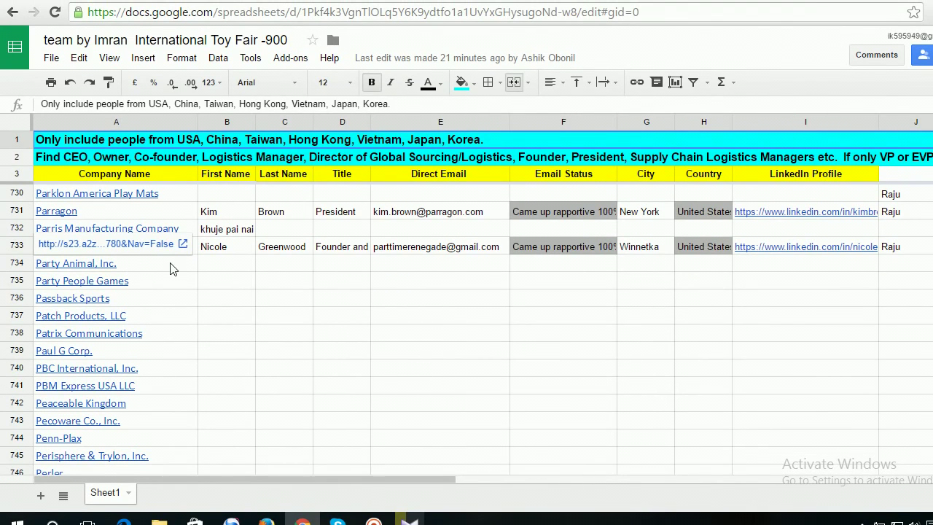
pyautogui.click(129, 264)
pyautogui.scroll(-1, 289, 292)
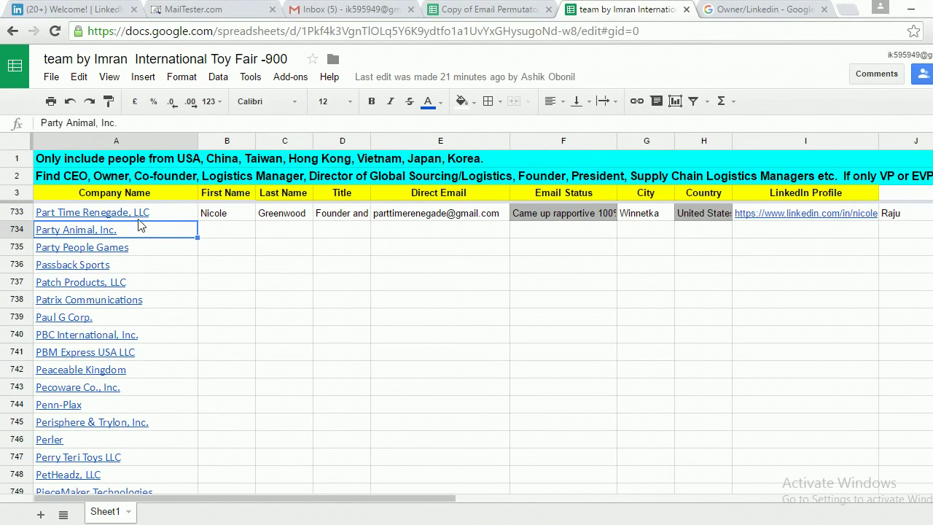
pyautogui.click(15, 159)
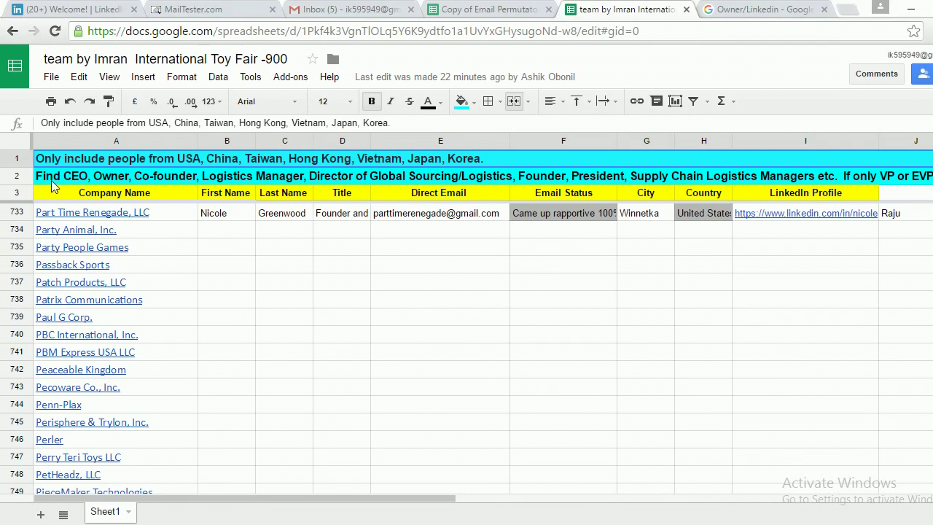
# Open row 2's cell to read the rule that VP or EVP entries must state their department.
pyautogui.click(3, 180)
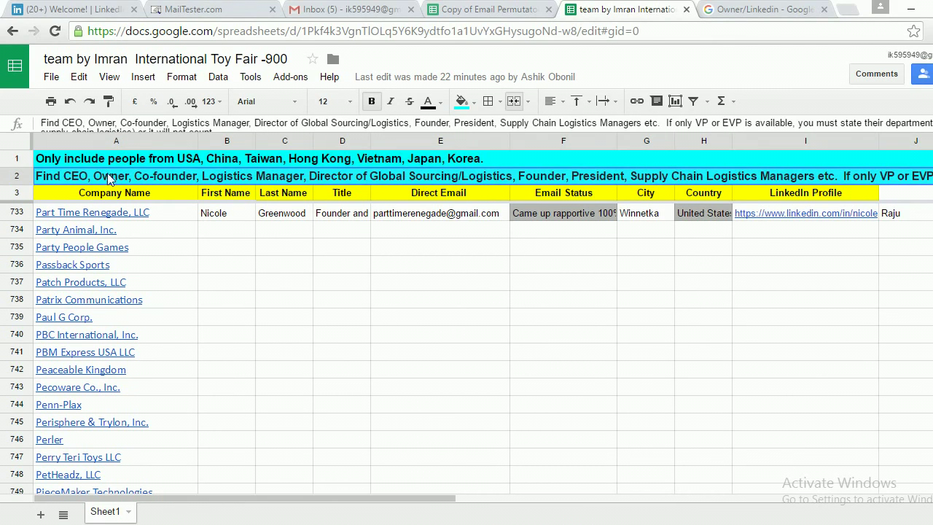
pyautogui.doubleClick(212, 174)
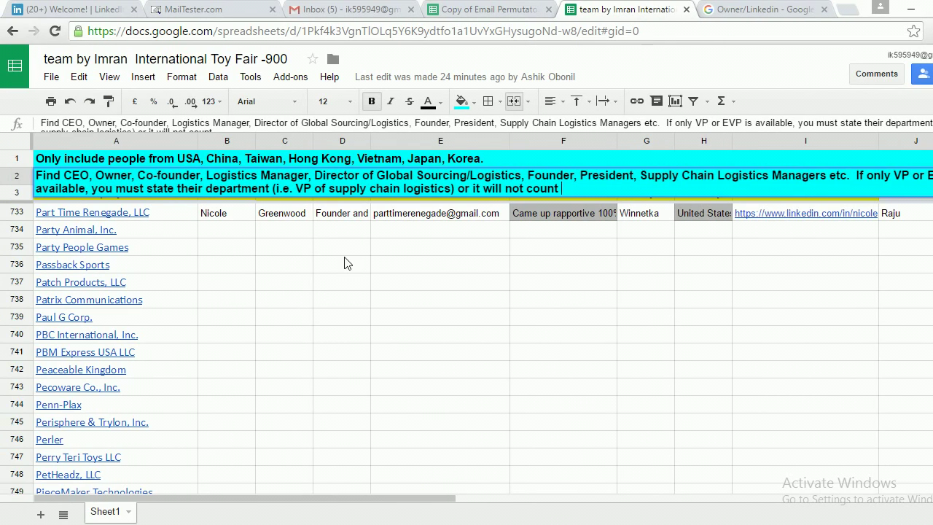
pyautogui.click(308, 251)
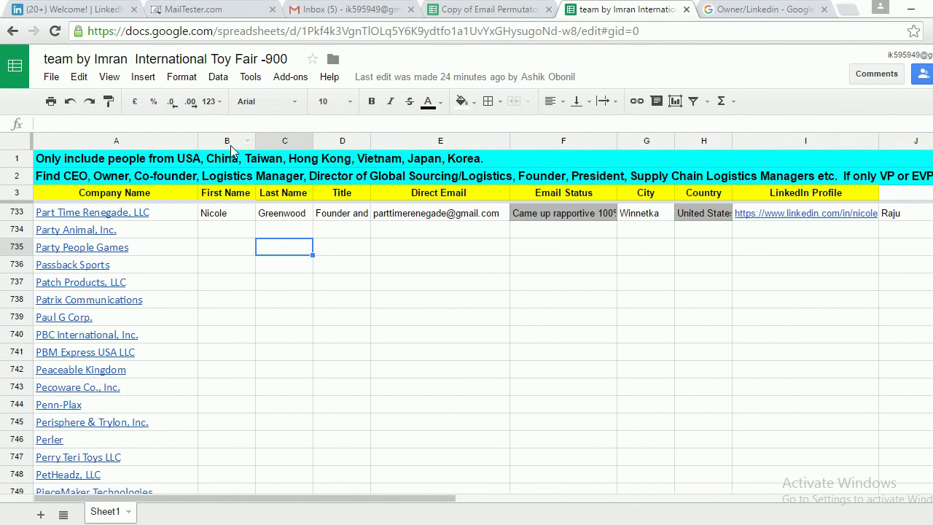
pyautogui.click(20, 194)
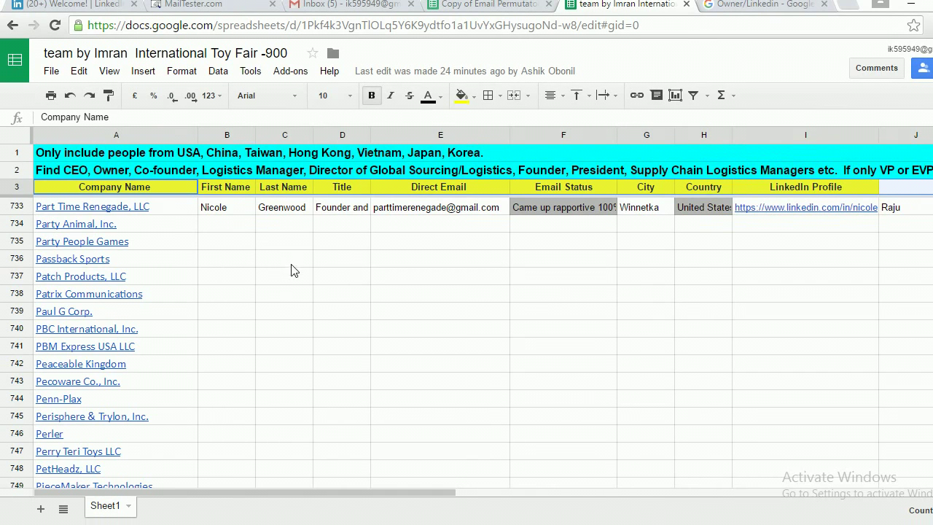
pyautogui.scroll(-3, 292, 284)
pyautogui.scroll(4, 293, 269)
pyautogui.scroll(-2, 285, 269)
pyautogui.scroll(2, 285, 269)
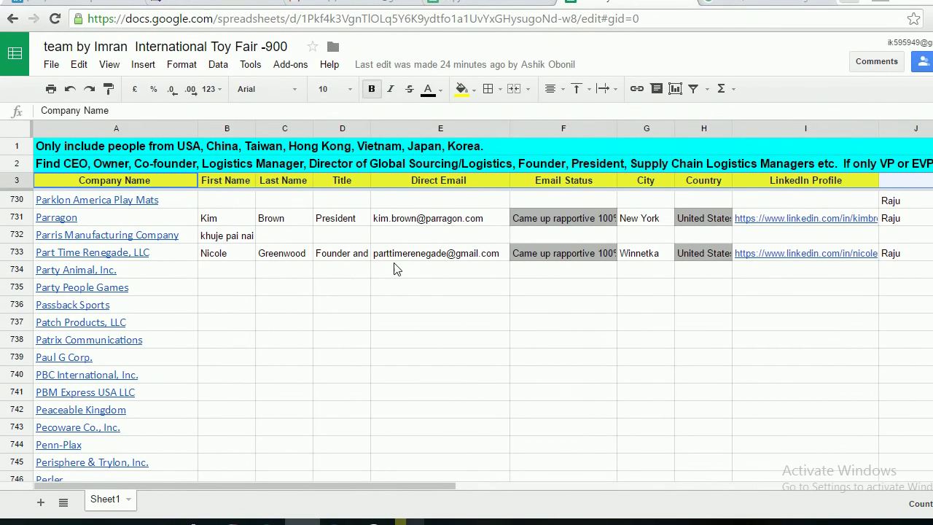
pyautogui.click(344, 264)
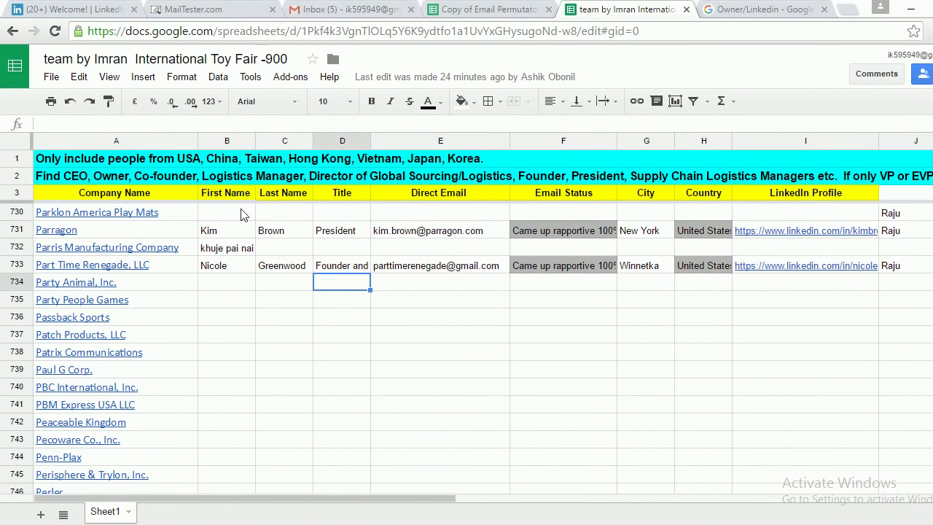
pyautogui.click(140, 197)
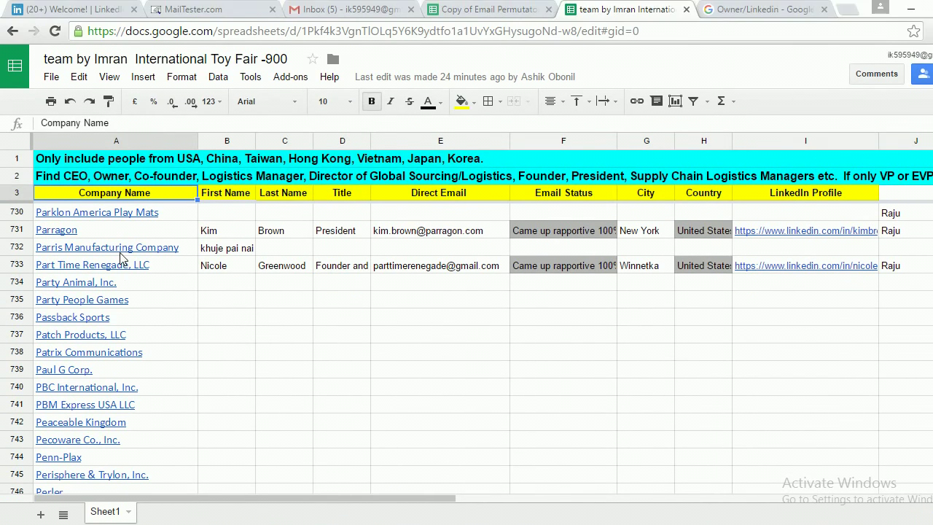
pyautogui.click(218, 200)
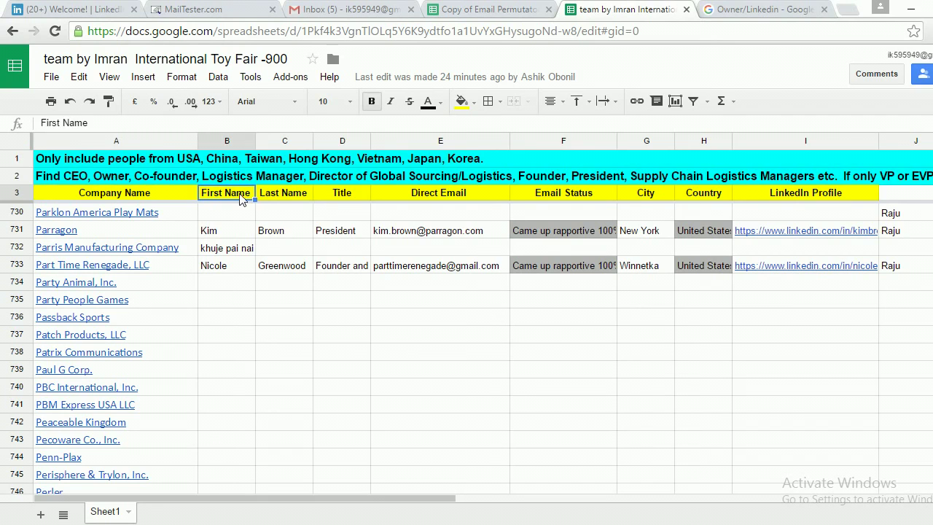
pyautogui.click(285, 197)
pyautogui.click(352, 198)
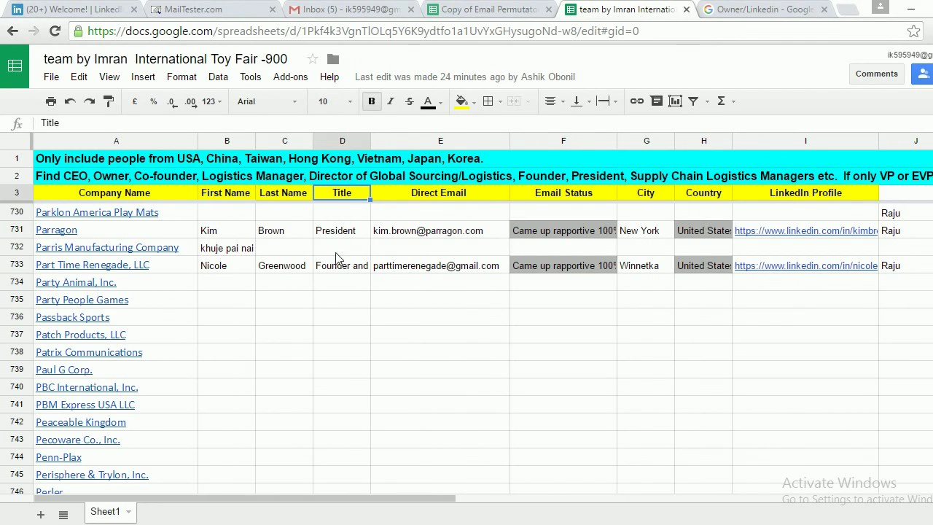
pyautogui.click(236, 198)
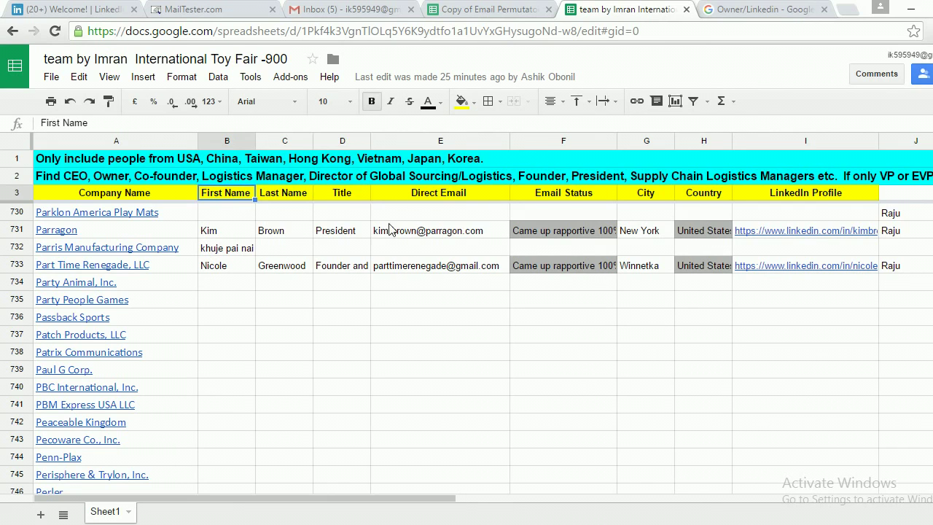
pyautogui.click(445, 200)
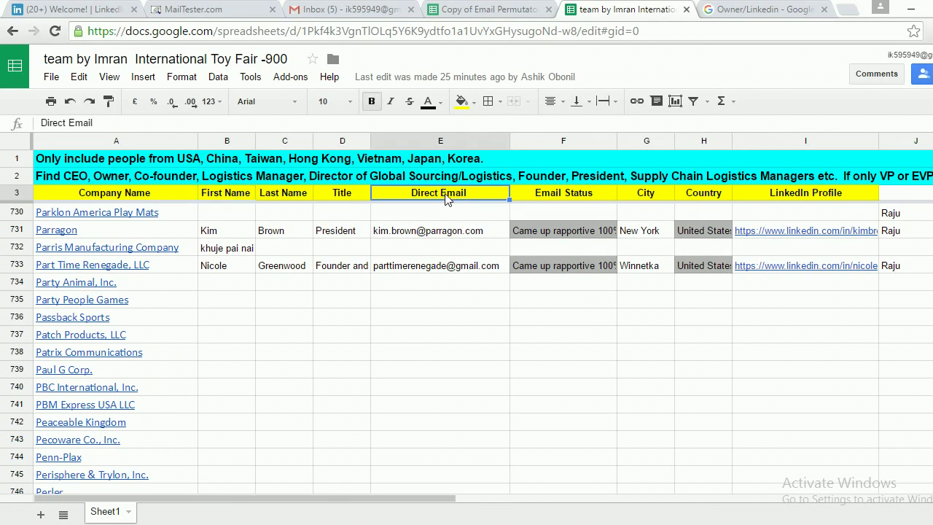
pyautogui.click(431, 237)
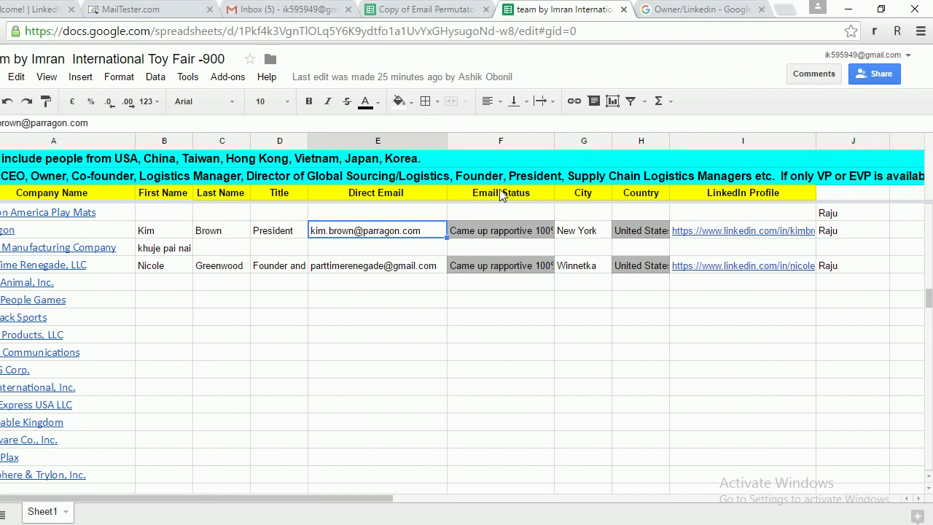
pyautogui.click(499, 191)
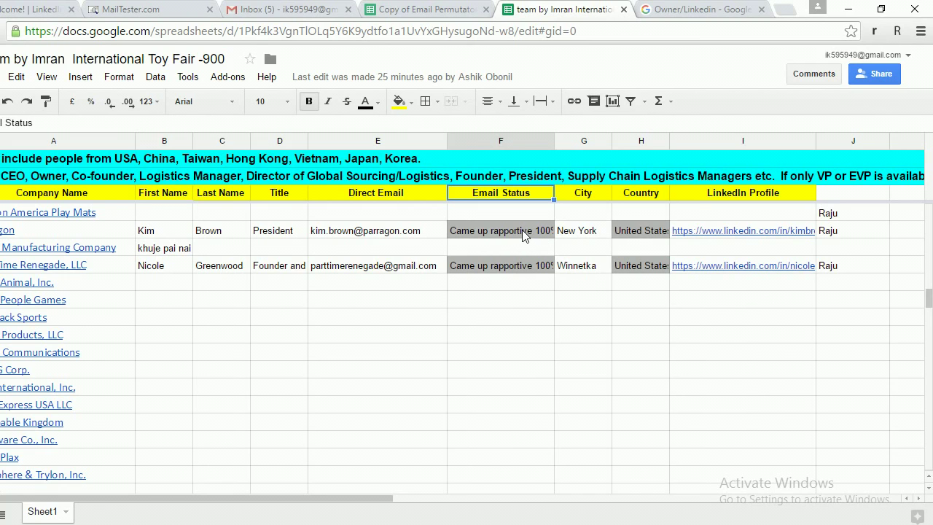
pyautogui.scroll(1, 535, 255)
pyautogui.scroll(-1, 535, 264)
pyautogui.click(587, 195)
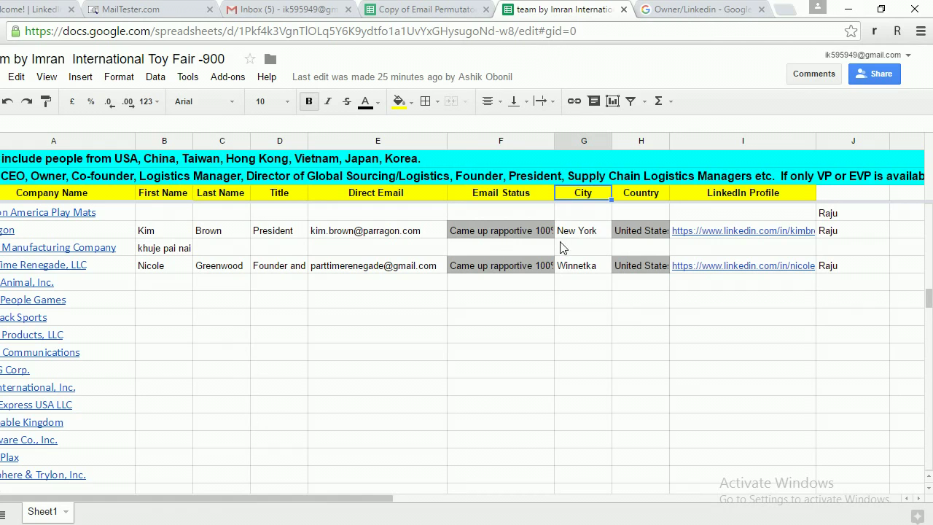
pyautogui.click(650, 199)
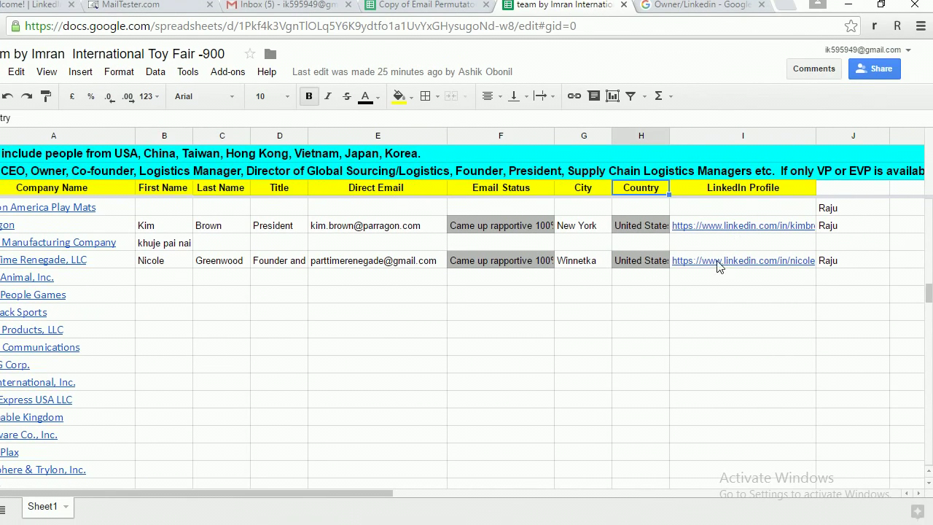
pyautogui.scroll(-1, 722, 266)
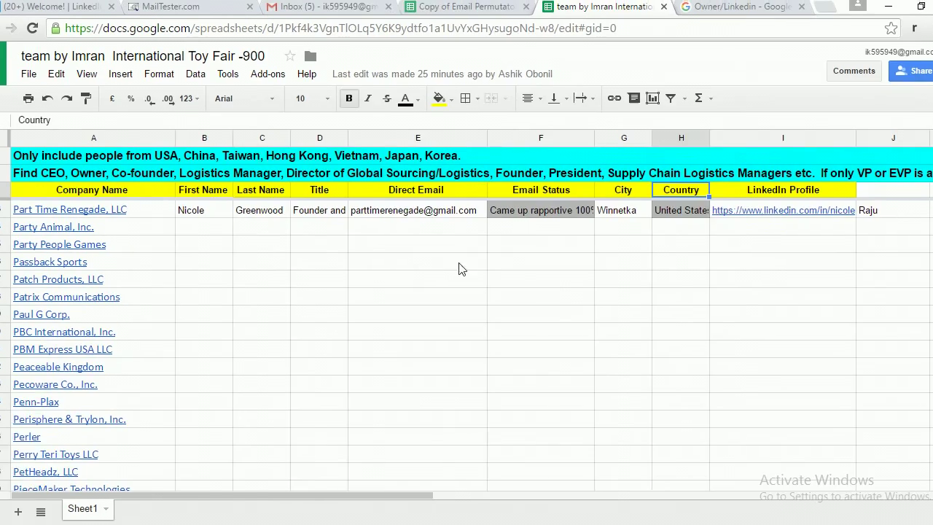
# Select the Party Animal, Inc. company cell in the lead sheet to copy its name.
pyautogui.click(244, 231)
pyautogui.click(351, 232)
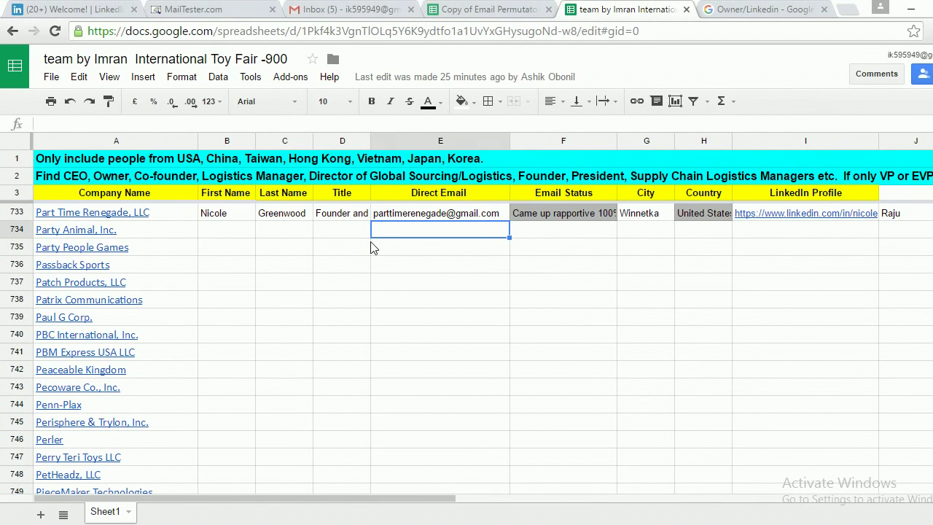
pyautogui.click(110, 231)
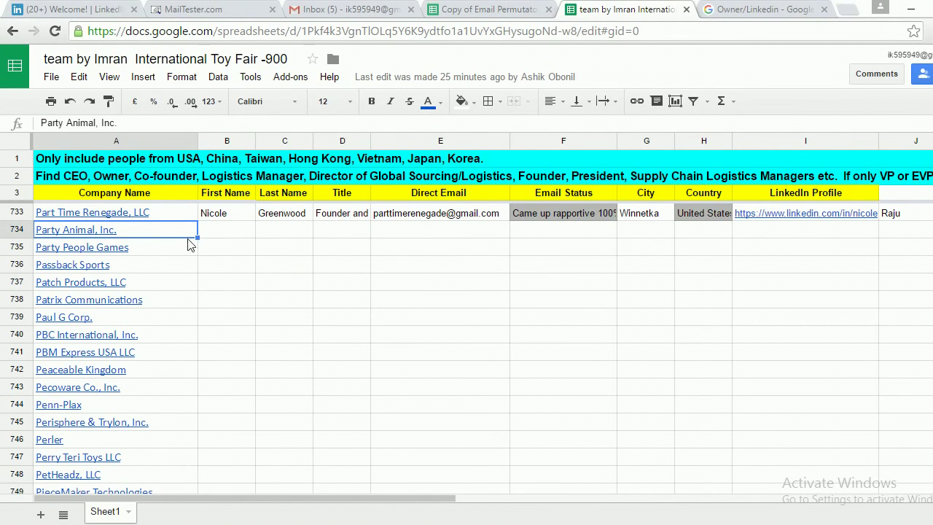
pyautogui.click(263, 223)
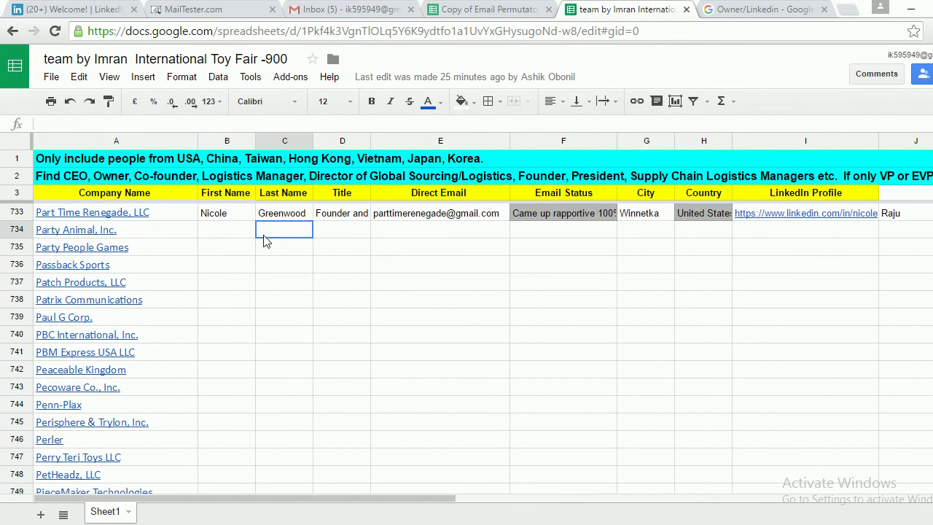
pyautogui.click(170, 235)
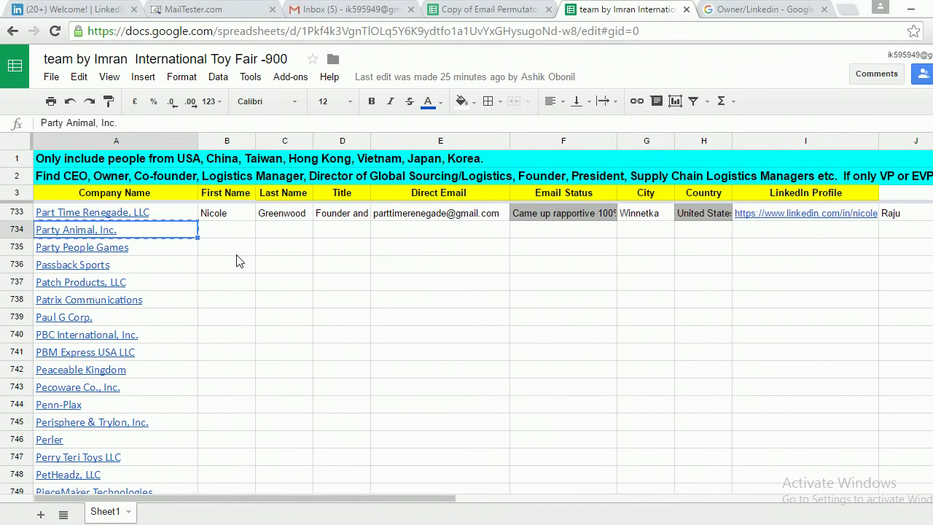
# View Party Animal's Westlake, OH Toy Fair booth page, then paste the company name into a new tab.
pyautogui.moveTo(149, 211)
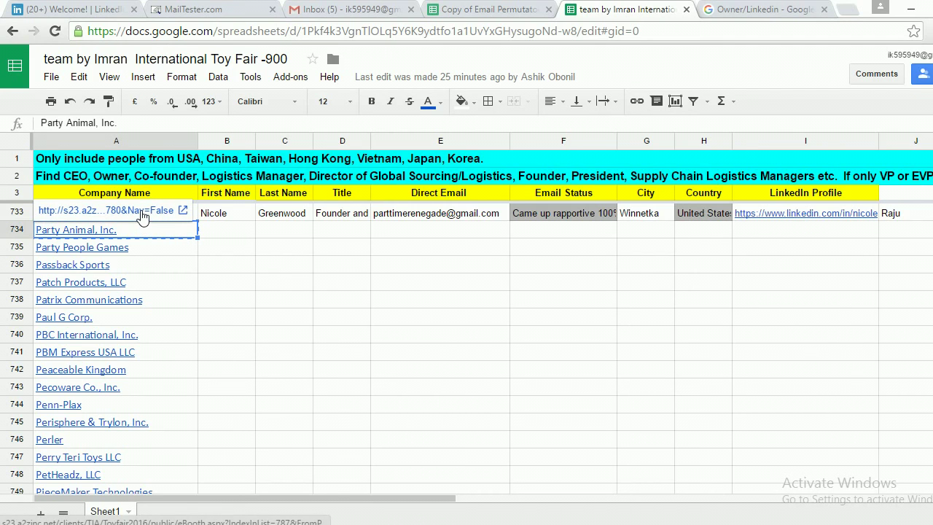
pyautogui.click(143, 212)
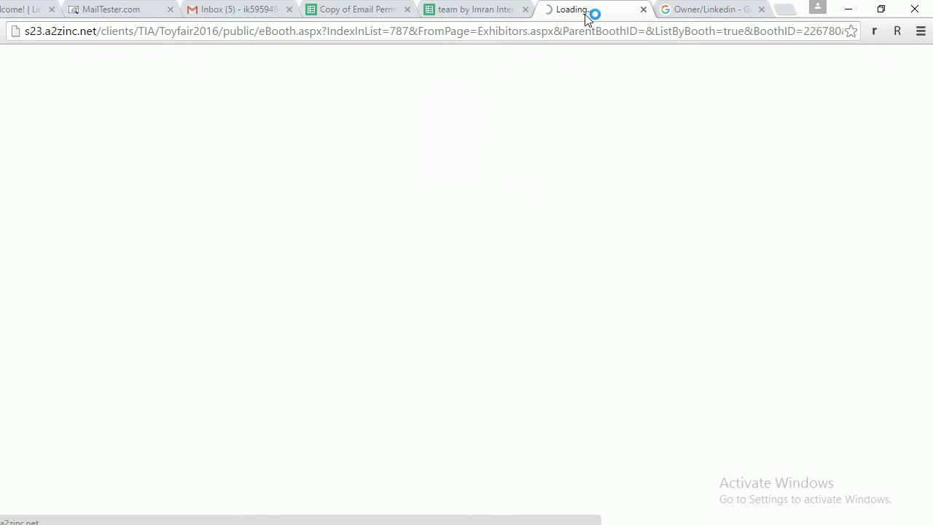
pyautogui.click(692, 14)
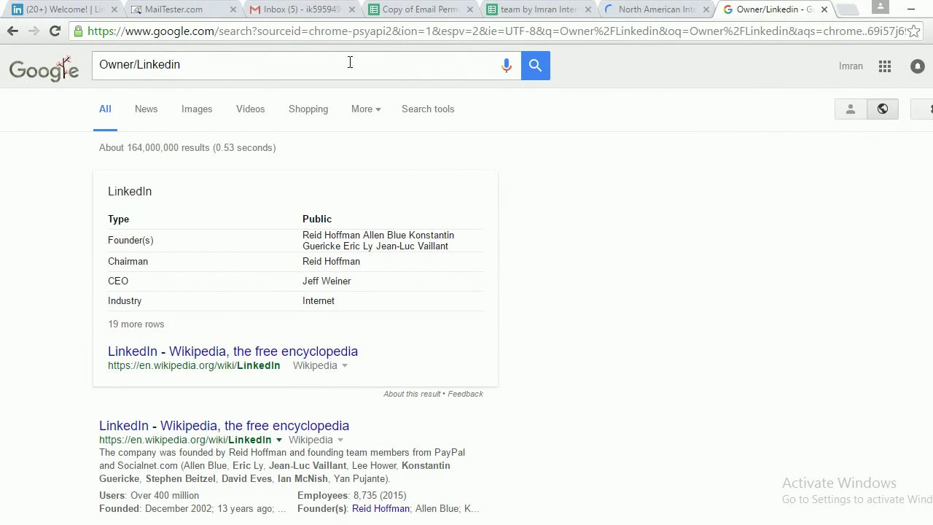
pyautogui.click(515, 13)
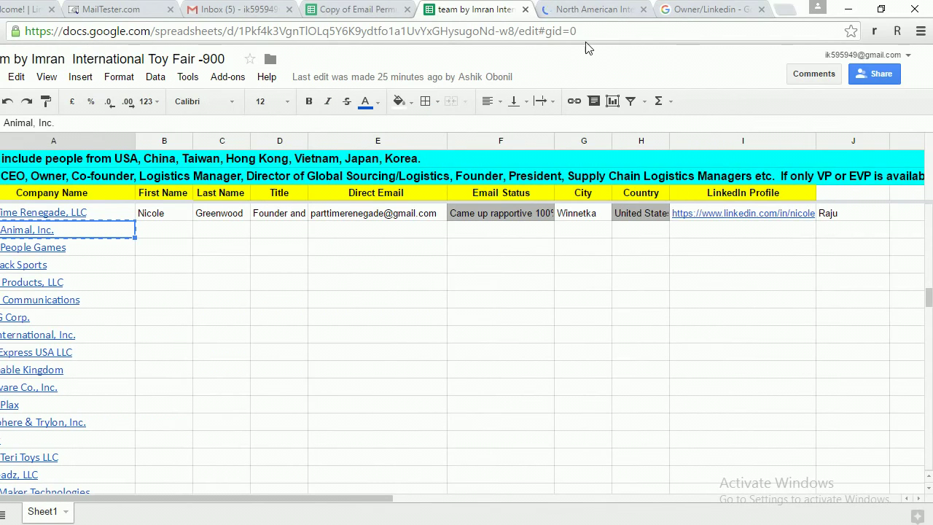
pyautogui.click(564, 10)
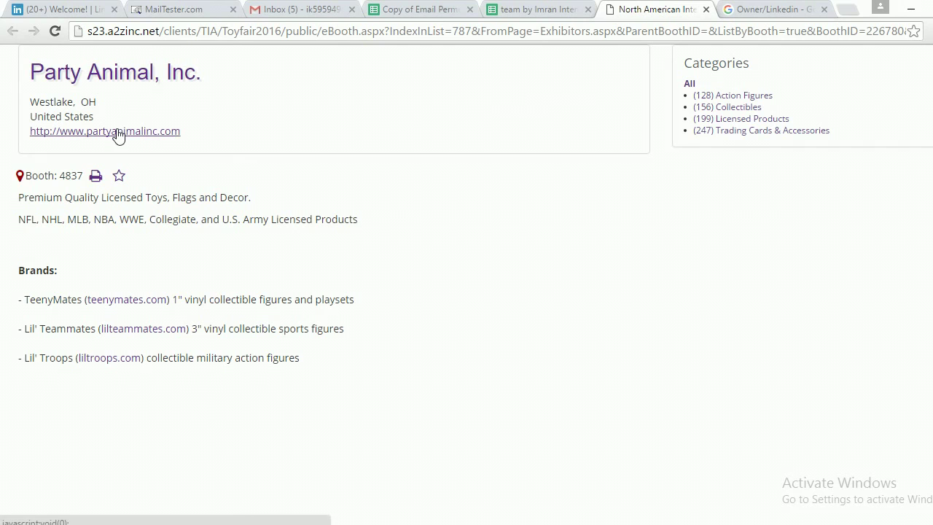
pyautogui.click(846, 11)
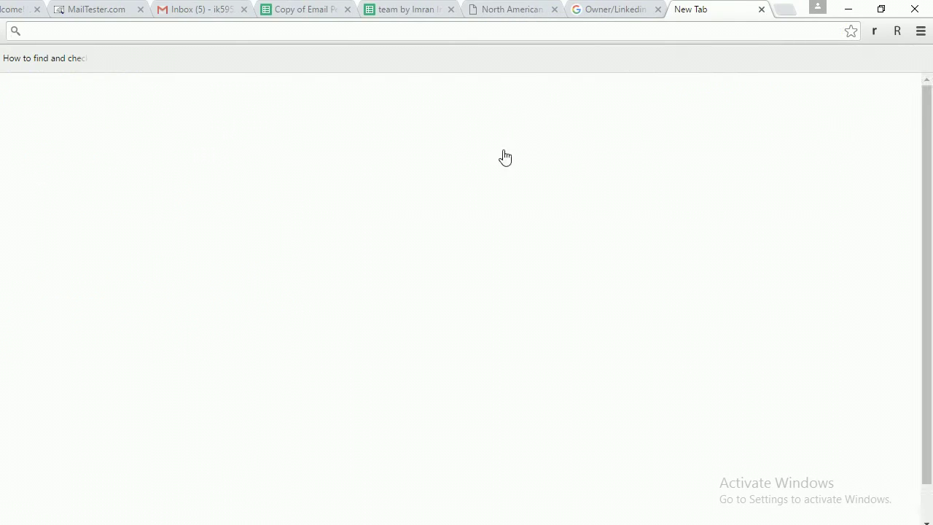
pyautogui.write('Party Animal, Inc.')
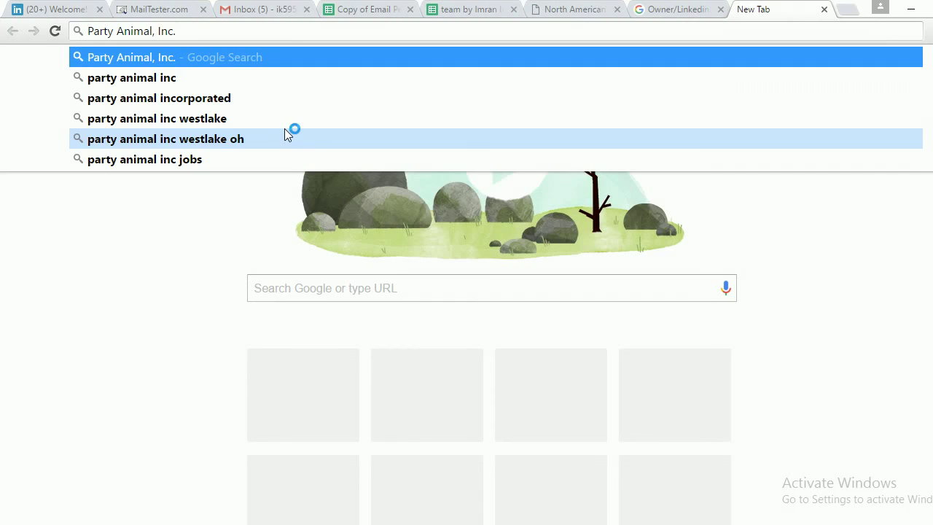
# Search Google for 'Party Animal, Inc.' and select the partyanimalinc.com domain in the first result.
pyautogui.press('Return')
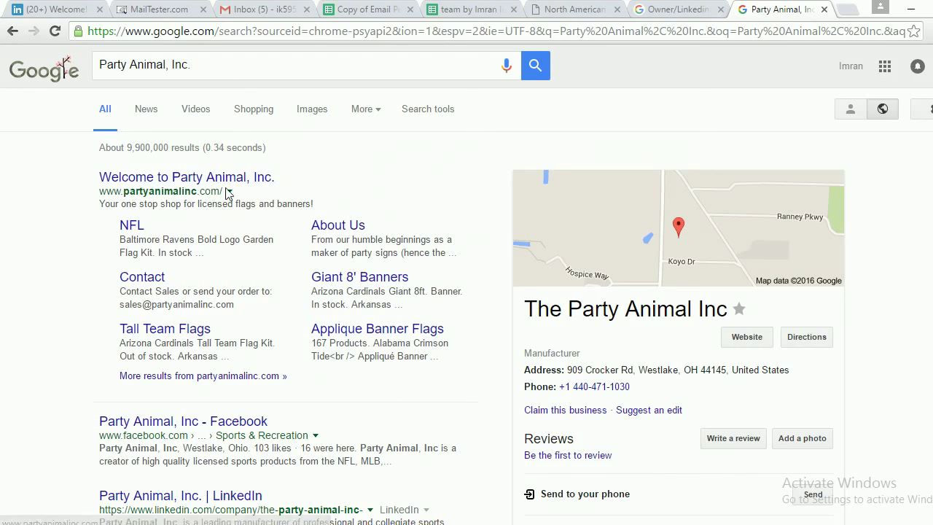
pyautogui.moveTo(221, 191); pyautogui.dragTo(106, 190)
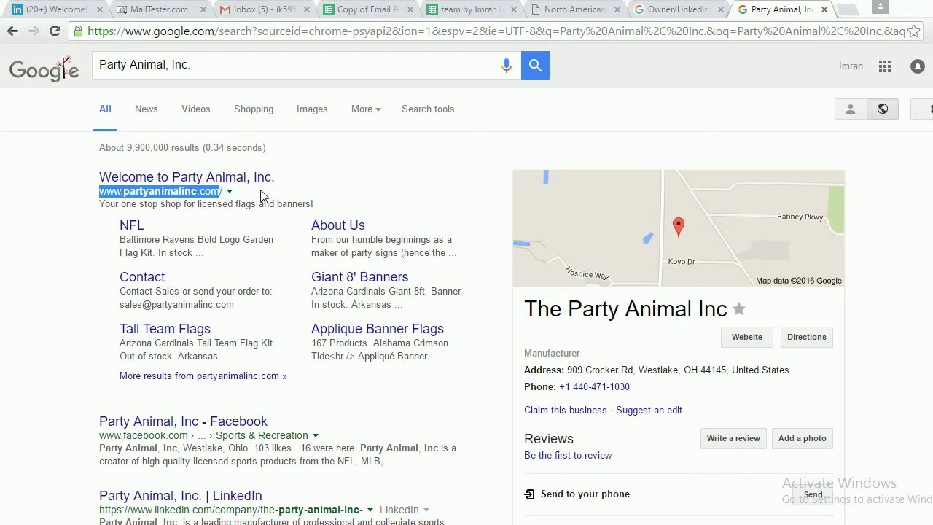
pyautogui.click(162, 191)
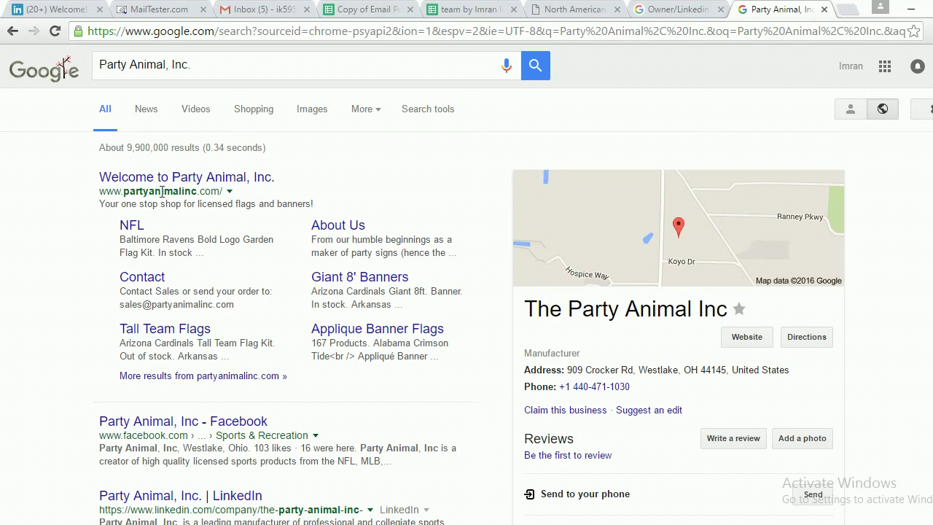
pyautogui.moveTo(101, 190); pyautogui.dragTo(217, 194)
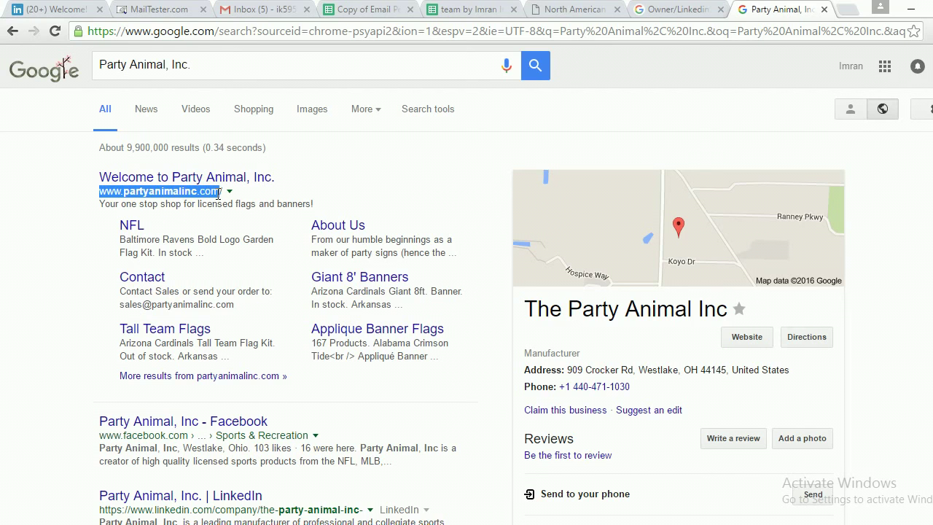
pyautogui.click(154, 197)
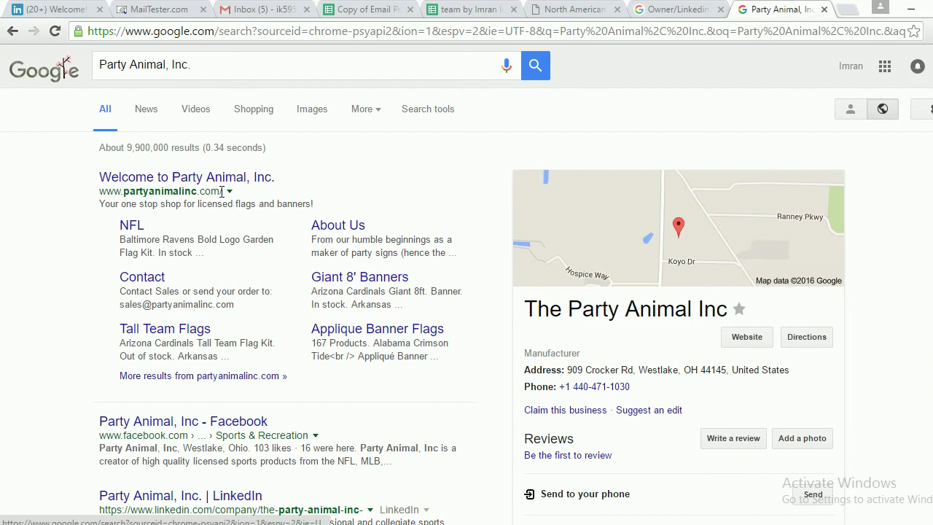
pyautogui.moveTo(123, 193); pyautogui.dragTo(218, 190)
pyautogui.click(125, 192)
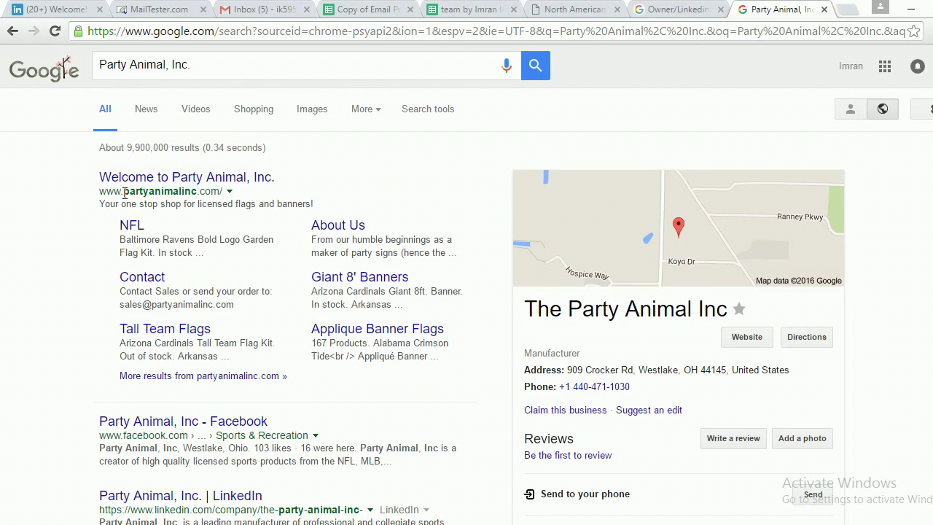
pyautogui.moveTo(125, 192); pyautogui.dragTo(221, 190)
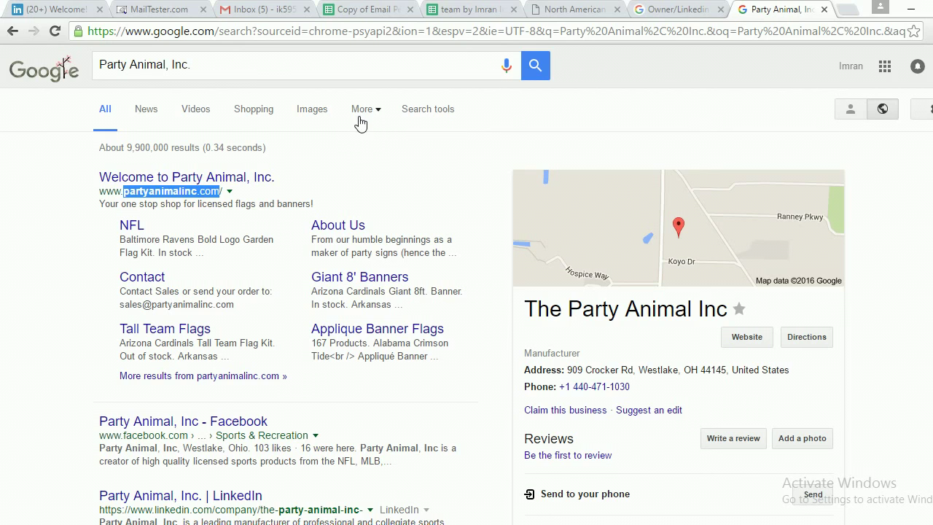
pyautogui.click(321, 192)
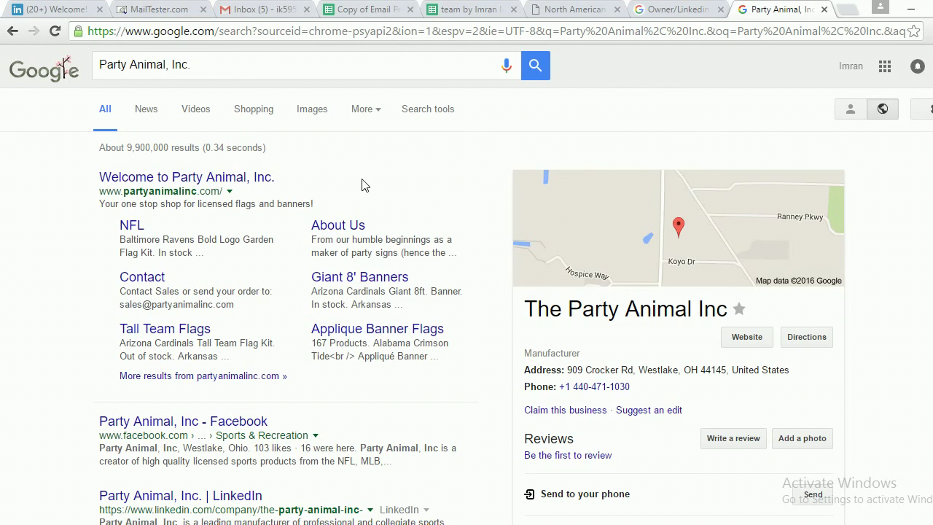
pyautogui.hscroll(2, 377, 175)
pyautogui.hscroll(-2, 335, 204)
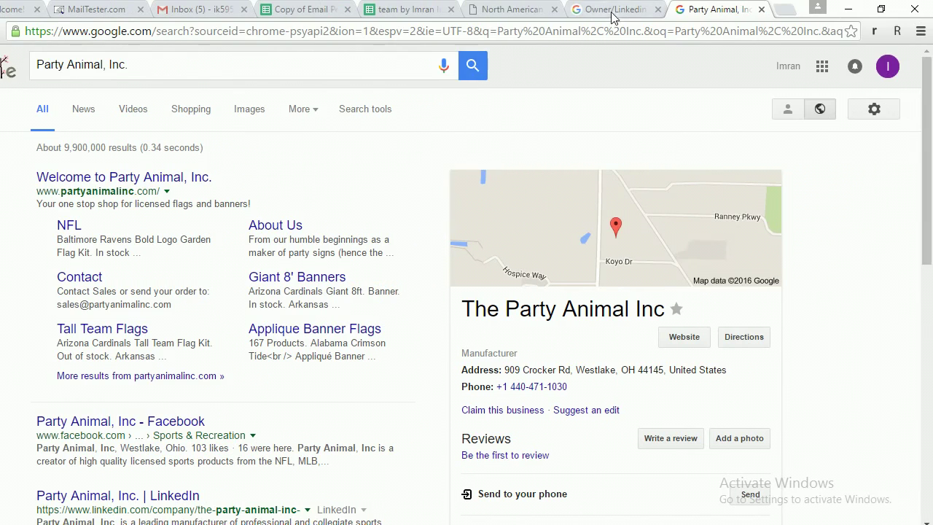
# Edit the Owner/Linkedin search to 'Party Animal, Inc./Owner/Linkedin' and run it.
pyautogui.click(612, 16)
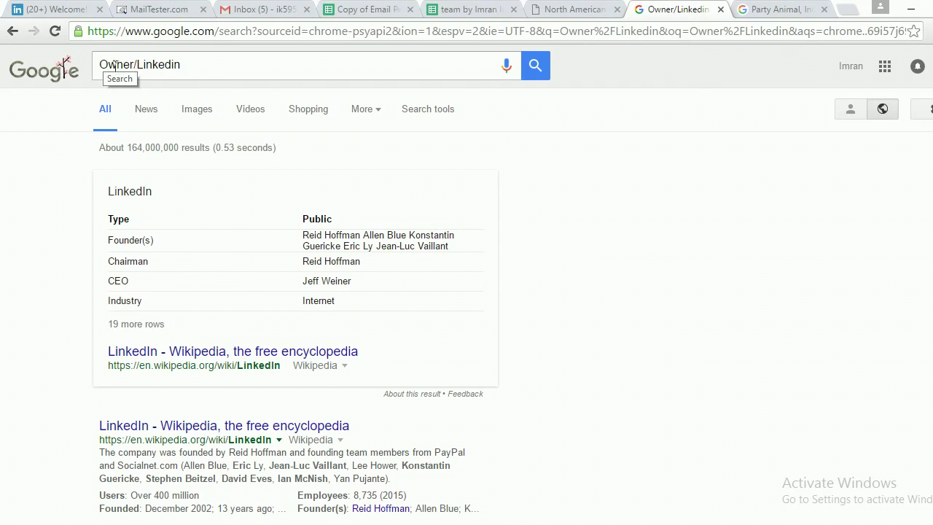
pyautogui.click(101, 65)
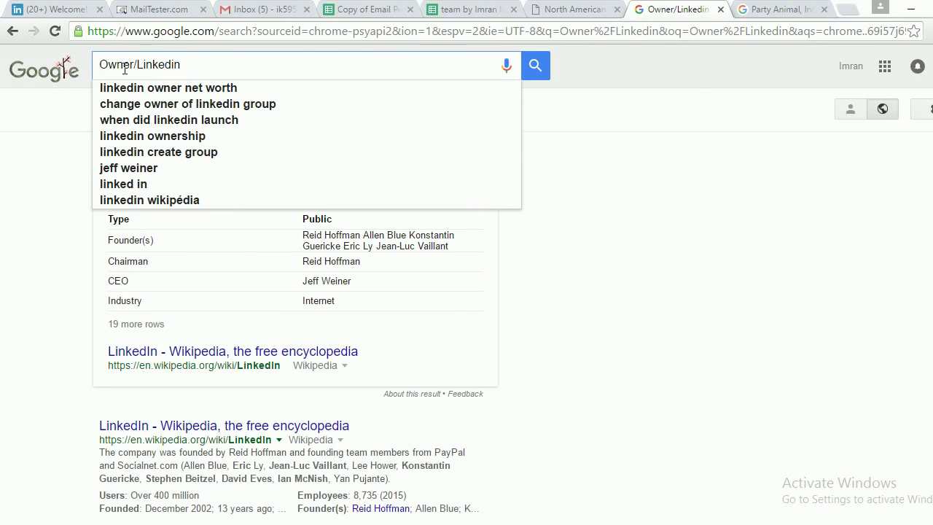
pyautogui.write('Party Animal, Inc')
pyautogui.write('/')
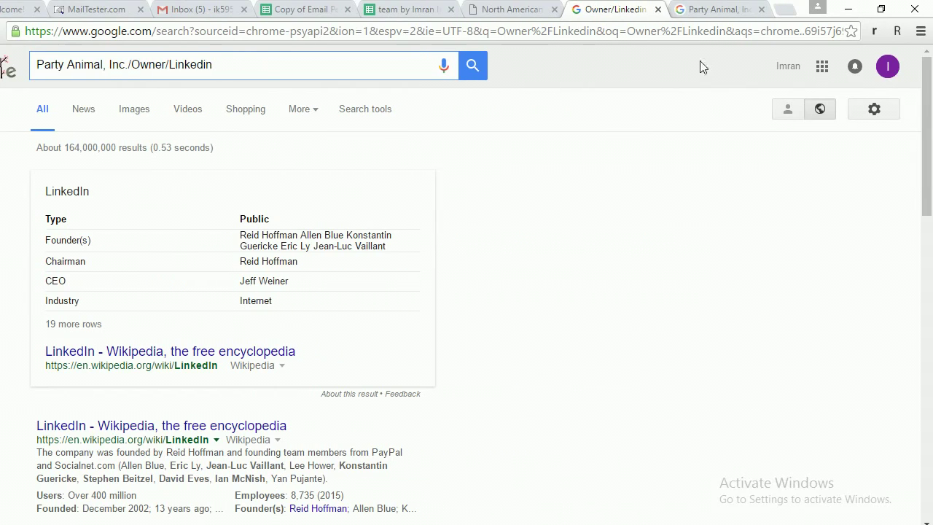
pyautogui.click(472, 65)
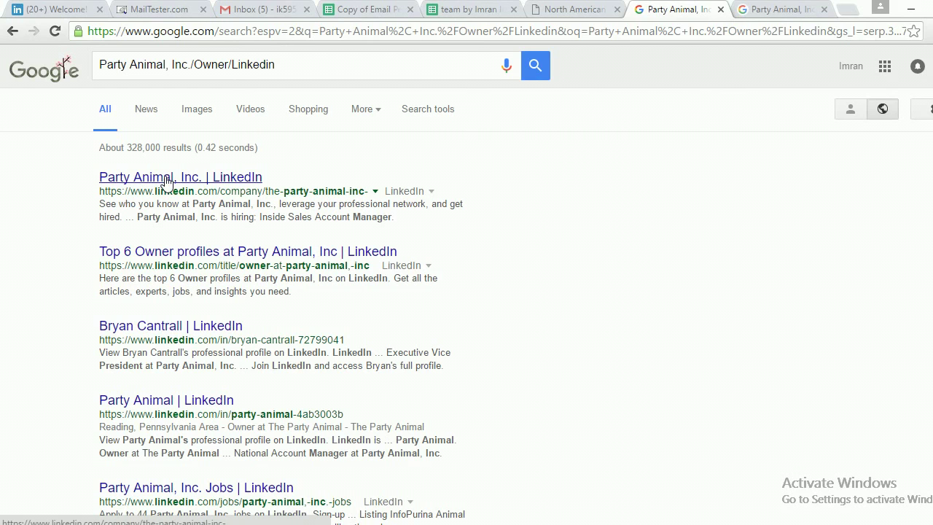
# Open the Party Animal, Inc. LinkedIn result in a new tab, view it, then return to the Google results.
pyautogui.rightClick(167, 181)
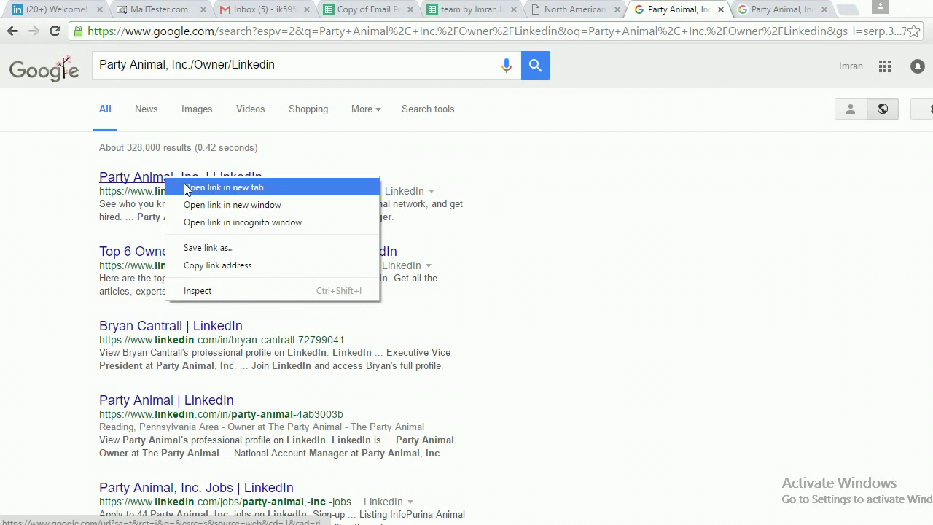
pyautogui.click(186, 188)
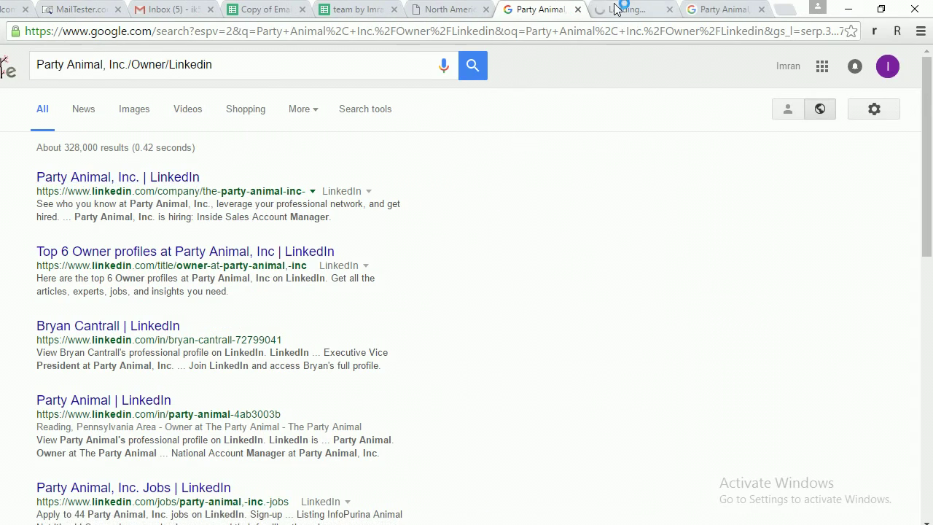
pyautogui.click(692, 9)
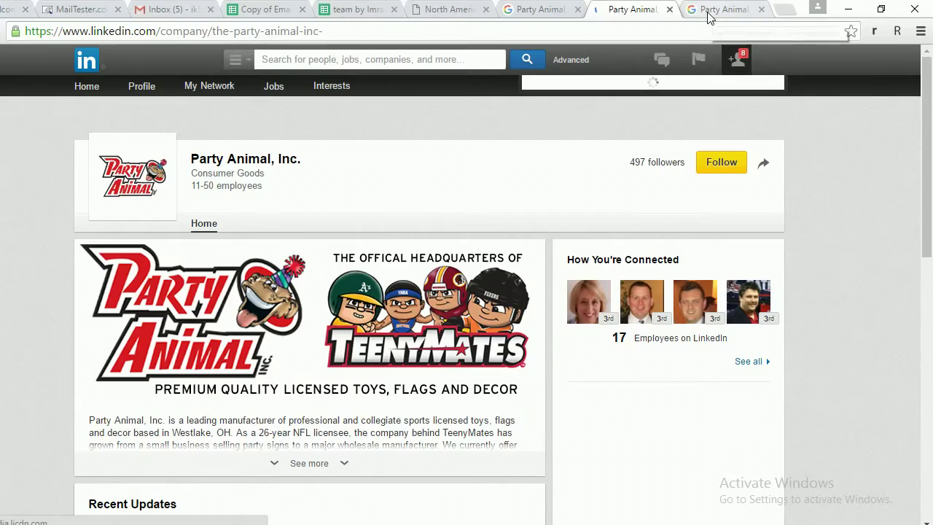
pyautogui.click(712, 10)
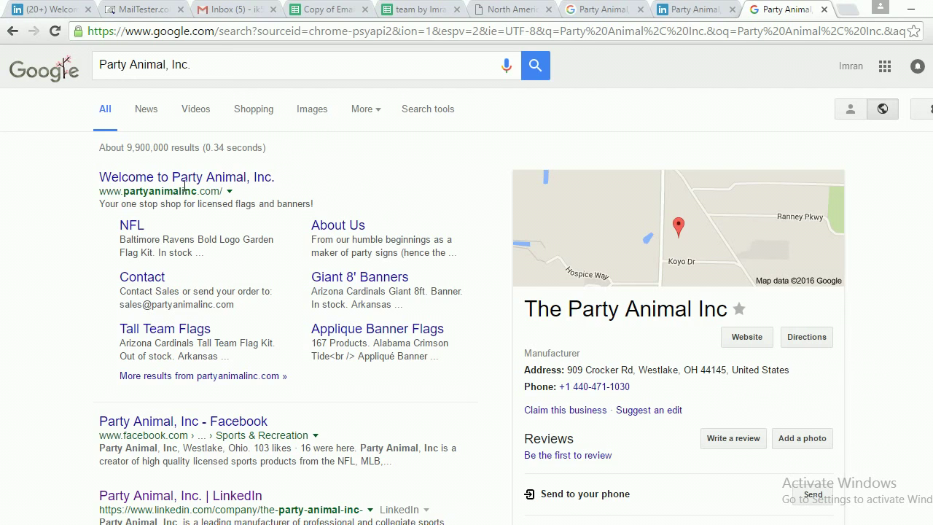
# Open partyanimalinc.com in a new tab and go to its About Us page.
pyautogui.rightClick(160, 181)
pyautogui.click(193, 183)
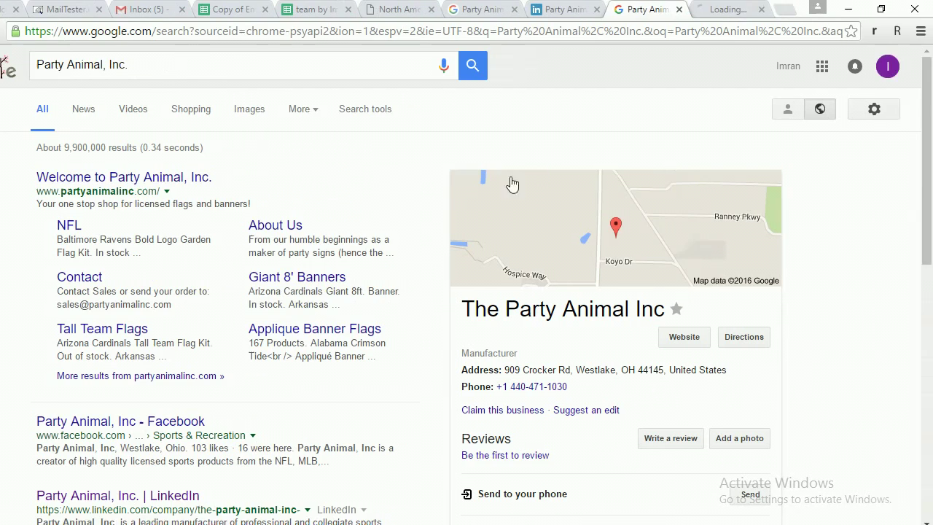
pyautogui.click(729, 10)
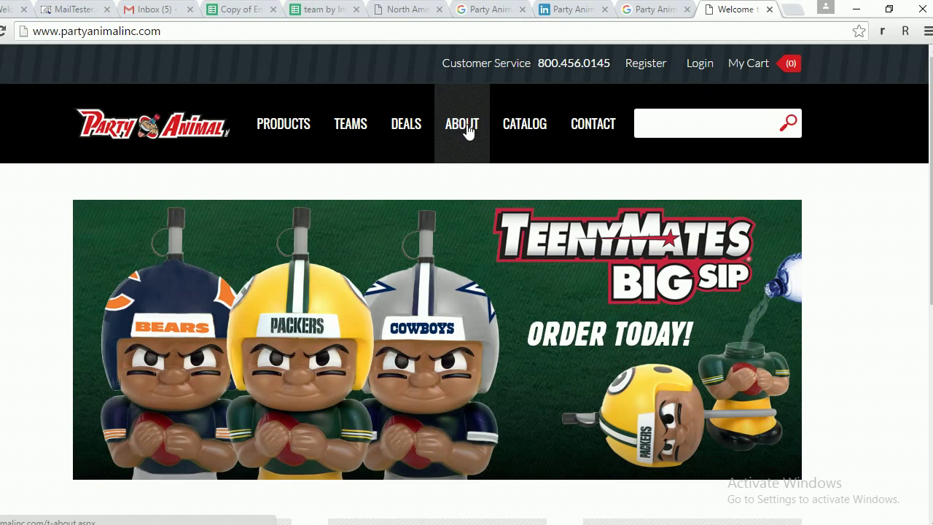
pyautogui.click(467, 131)
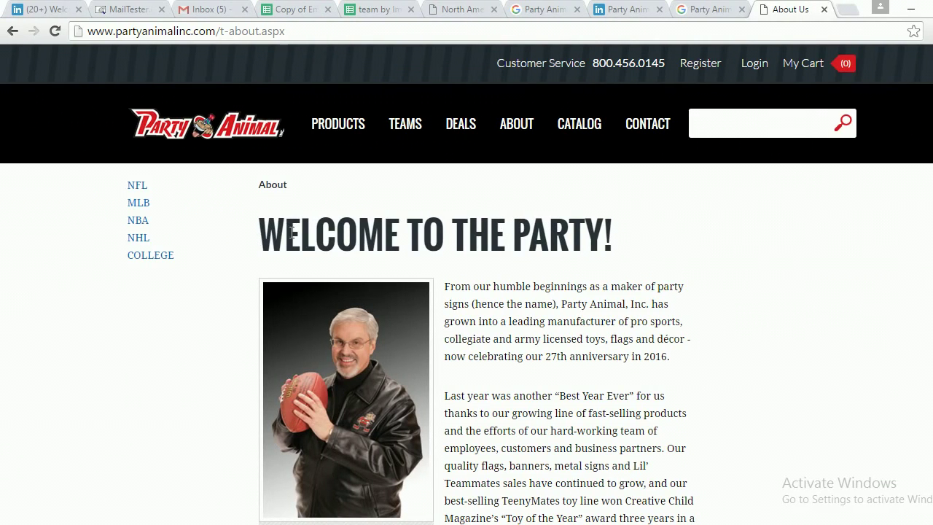
# Read the About Us welcome letter and select the President/CEO's name in the photo caption.
pyautogui.scroll(-1, 540, 256)
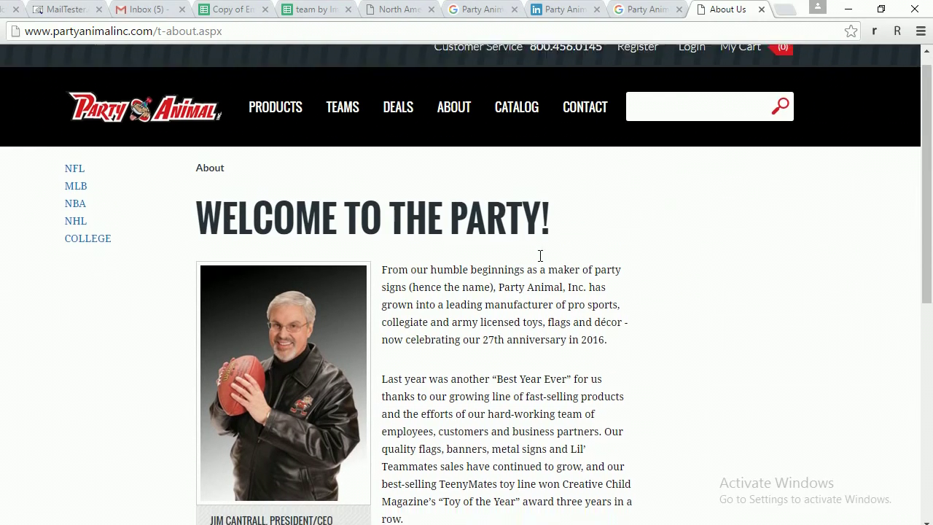
pyautogui.scroll(-1, 467, 260)
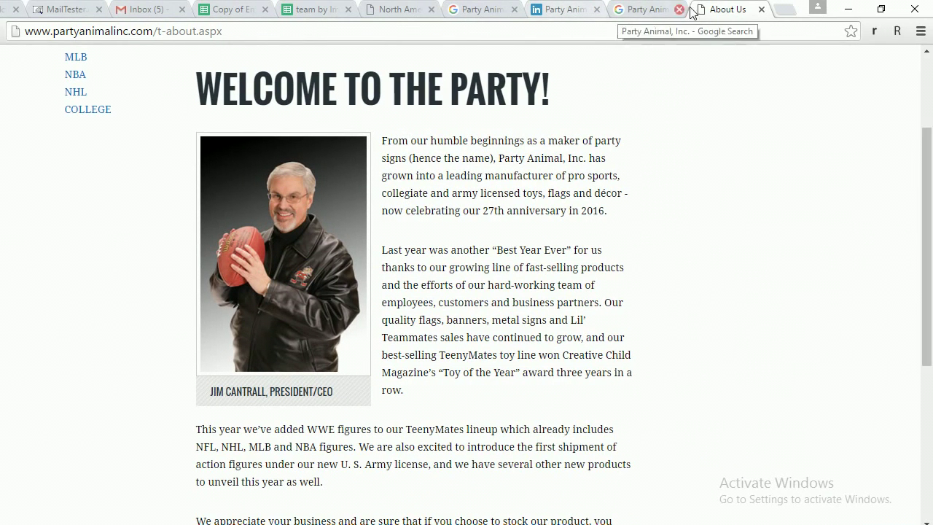
pyautogui.scroll(2, 313, 320)
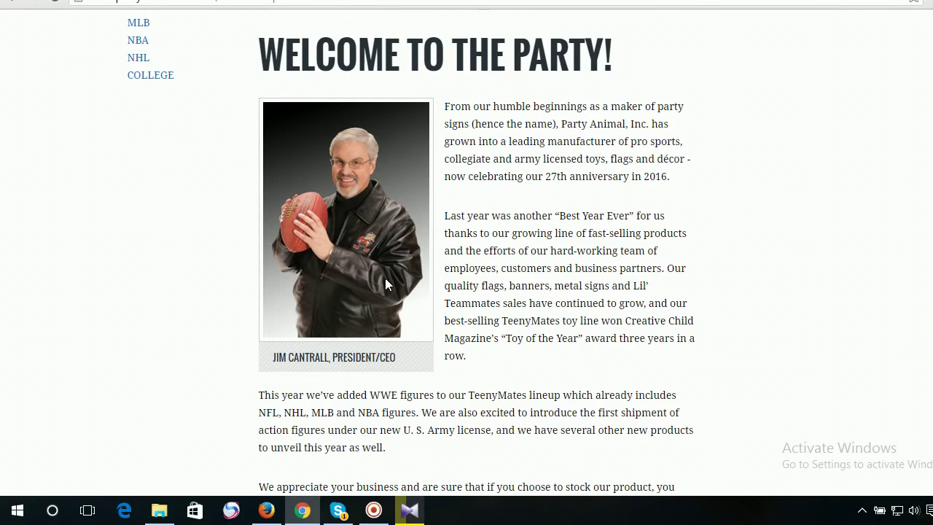
pyautogui.moveTo(395, 132)
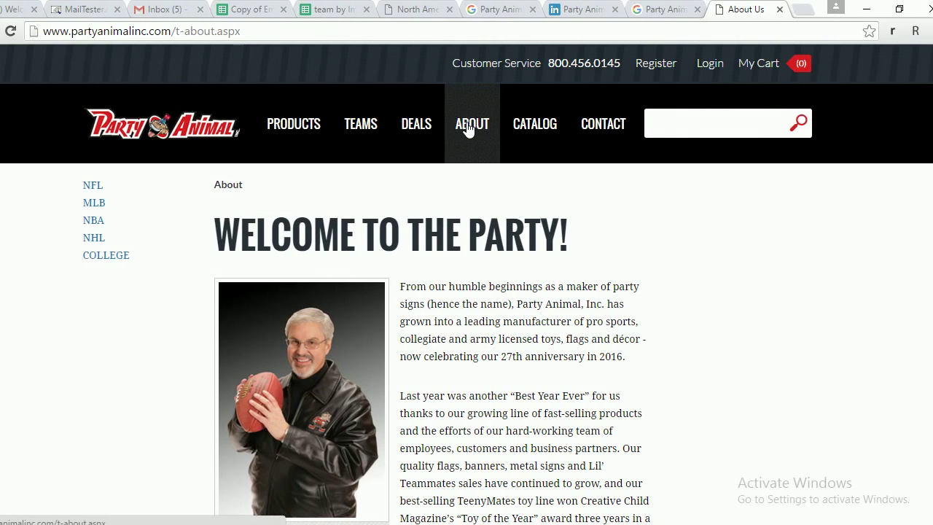
pyautogui.moveTo(361, 127)
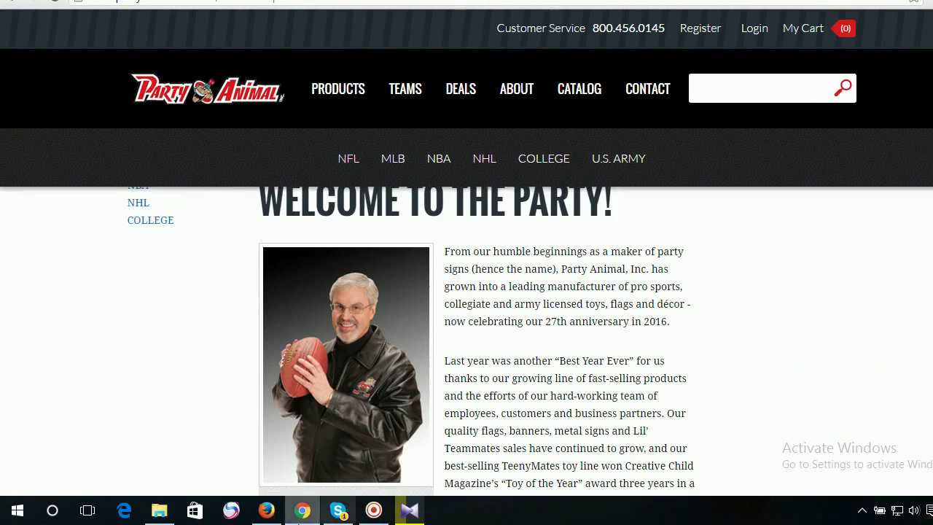
pyautogui.scroll(-2, 260, 284)
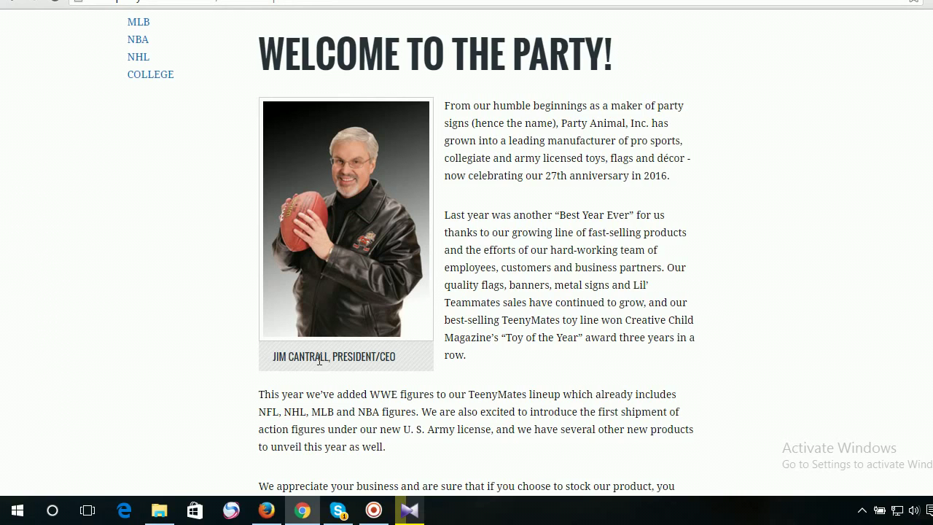
pyautogui.moveTo(273, 357); pyautogui.dragTo(329, 358)
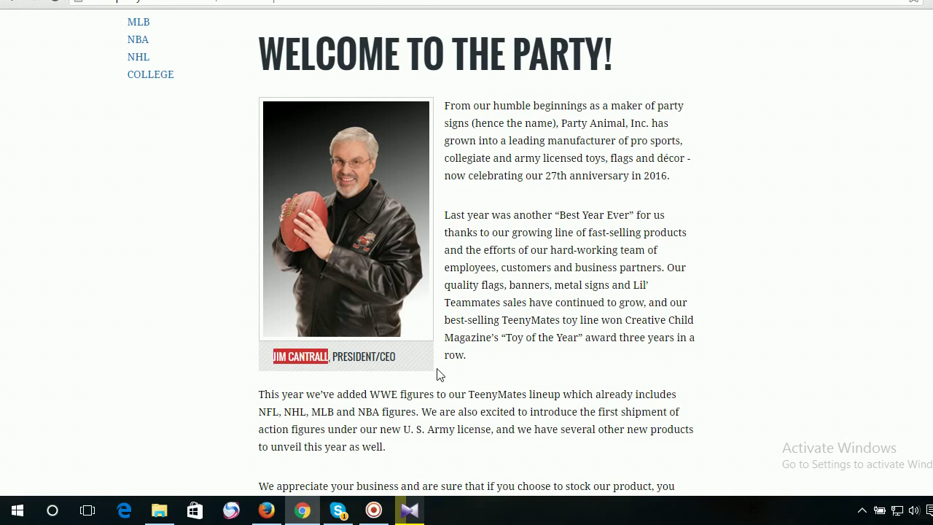
# Scroll back through the About Us page, then switch to Party Animal's LinkedIn company page.
pyautogui.scroll(-4, 454, 374)
pyautogui.scroll(3, 466, 357)
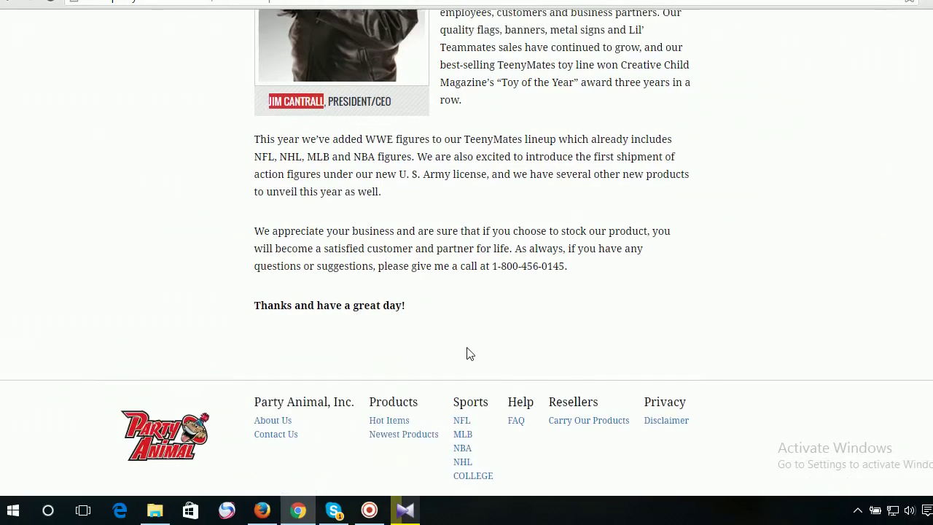
pyautogui.scroll(1, 487, 262)
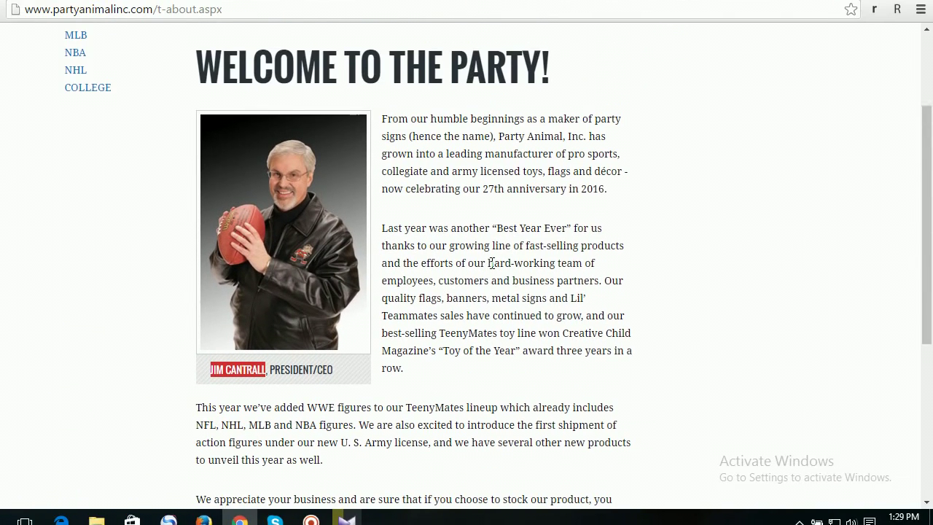
pyautogui.scroll(1, 510, 255)
pyautogui.scroll(-1, 667, 234)
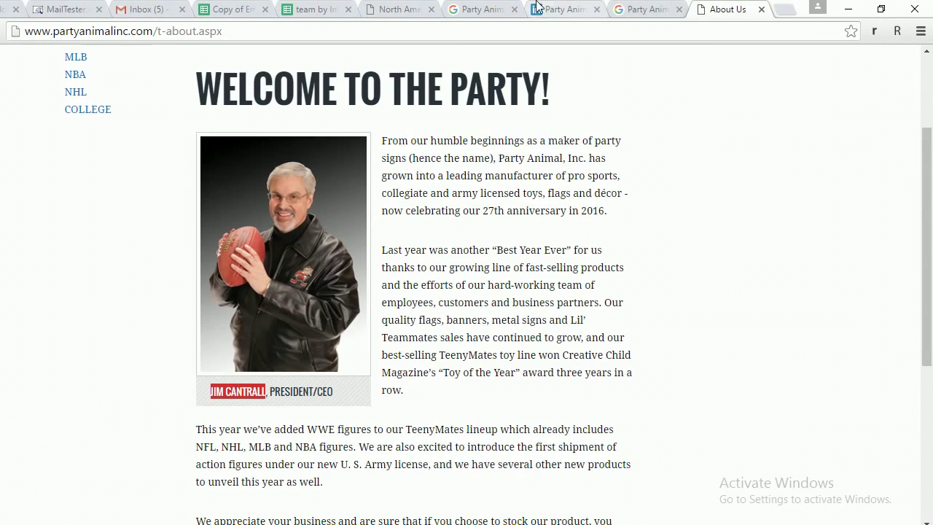
pyautogui.click(537, 6)
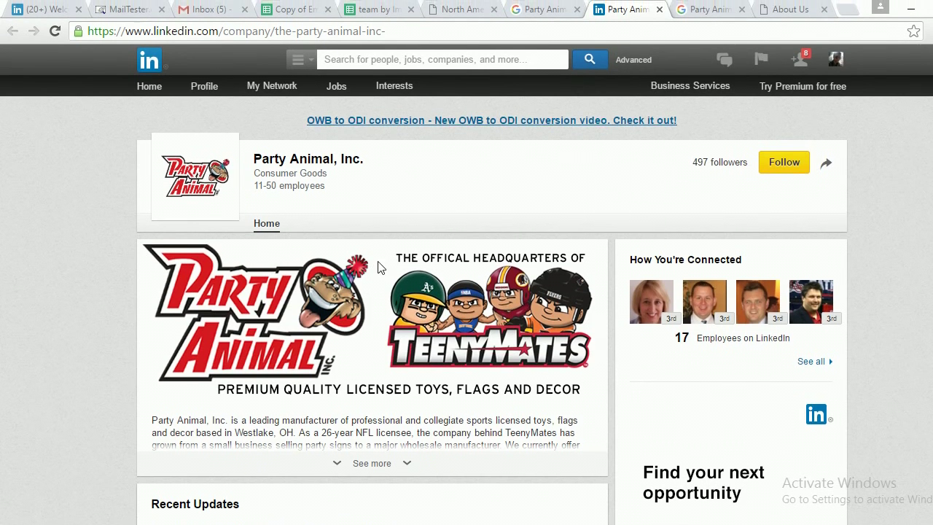
# Expand the LinkedIn company description with See more and compare it against the Google result tabs.
pyautogui.scroll(-1, 373, 328)
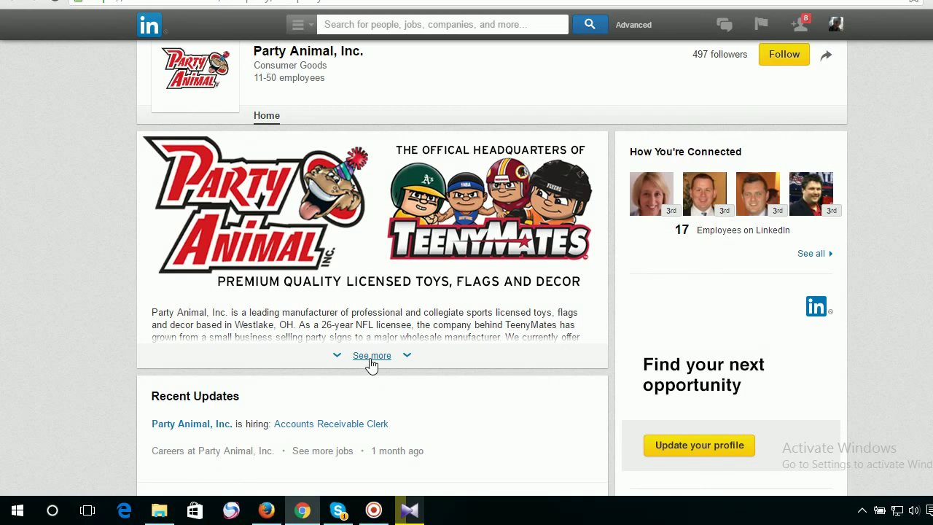
pyautogui.click(371, 357)
pyautogui.scroll(-1, 386, 293)
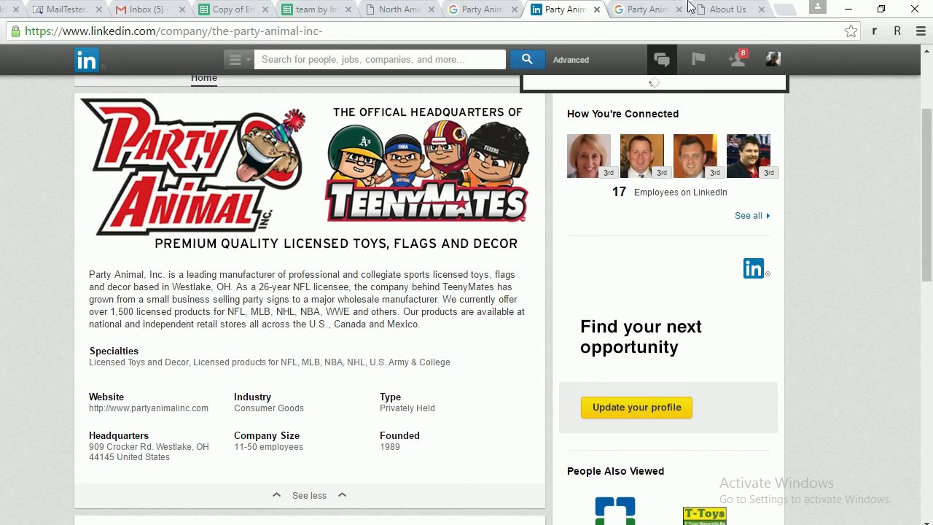
pyautogui.click(656, 9)
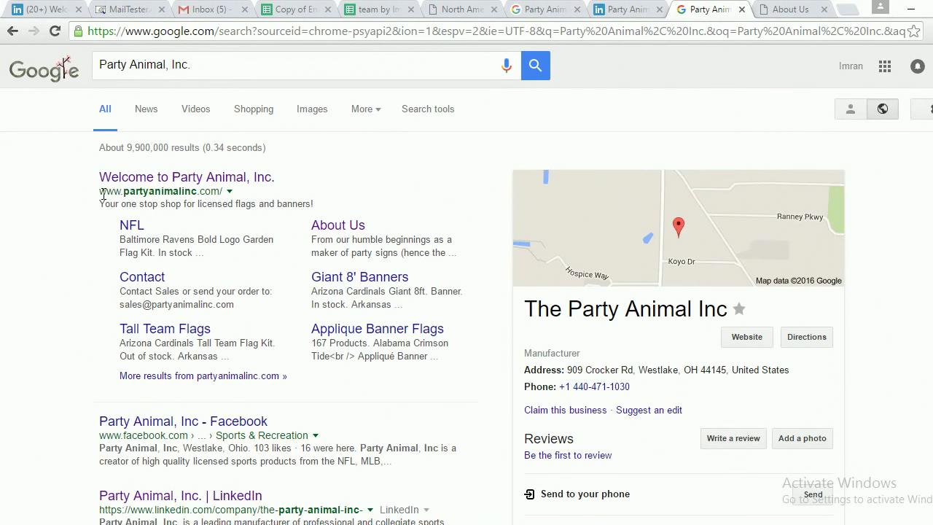
pyautogui.click(616, 10)
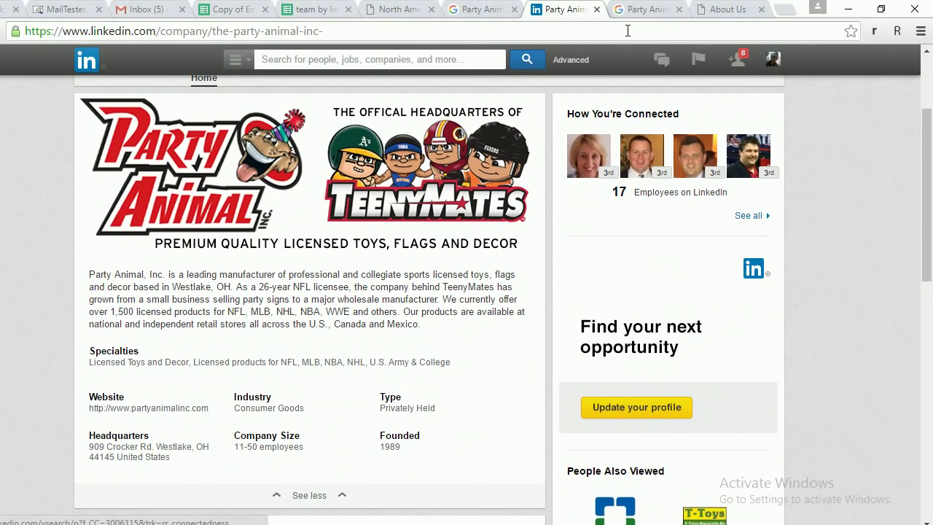
pyautogui.click(625, 9)
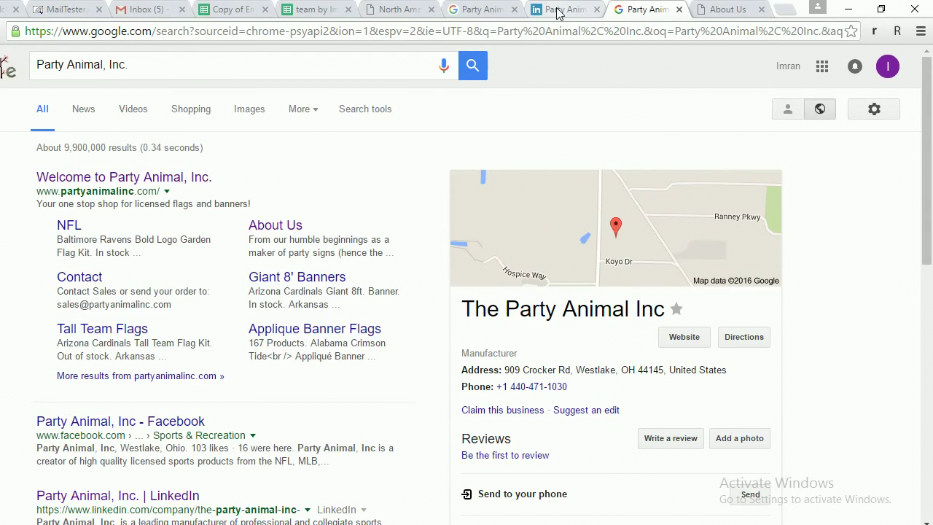
pyautogui.click(486, 10)
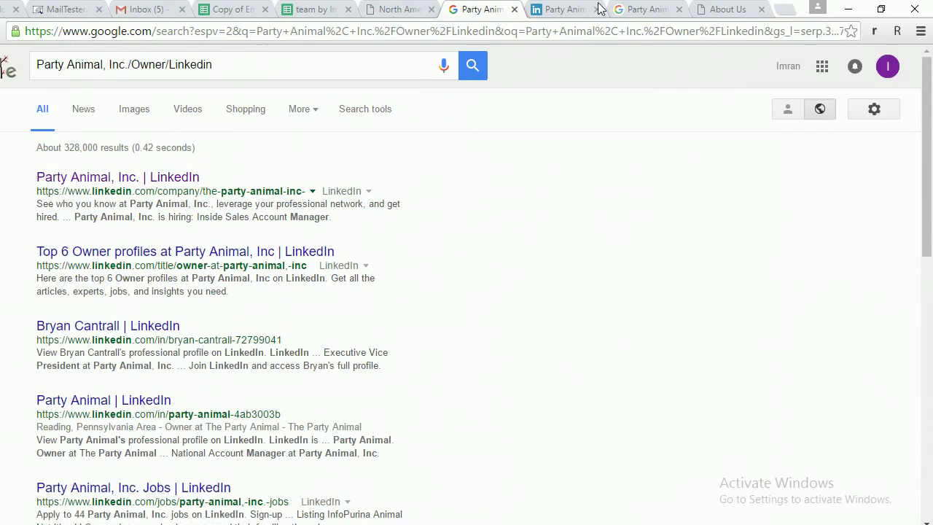
pyautogui.click(575, 10)
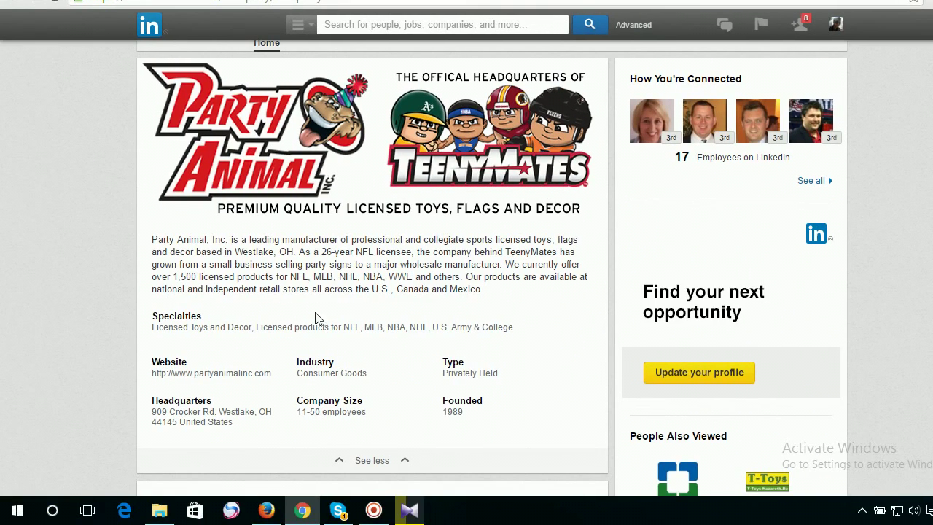
# Select the company's website address and headquarters text in the expanded details.
pyautogui.moveTo(273, 374); pyautogui.dragTo(194, 379)
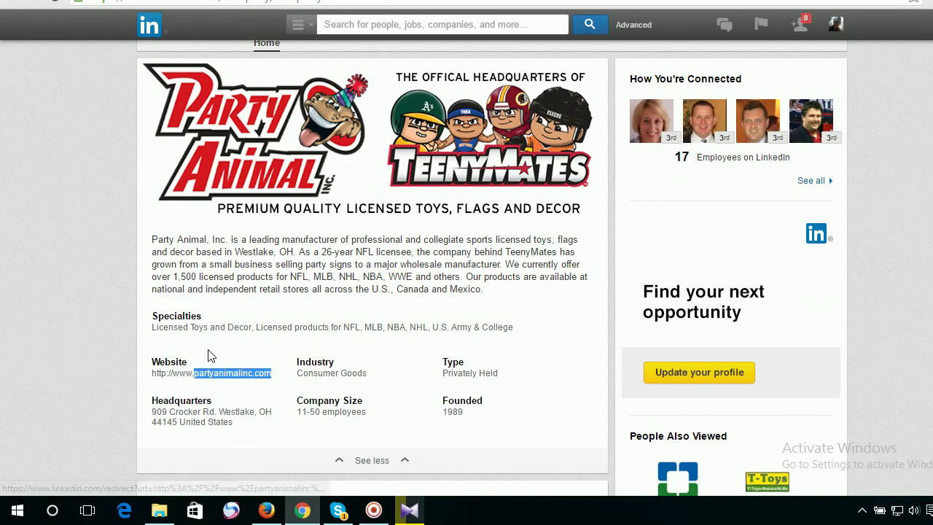
pyautogui.click(208, 355)
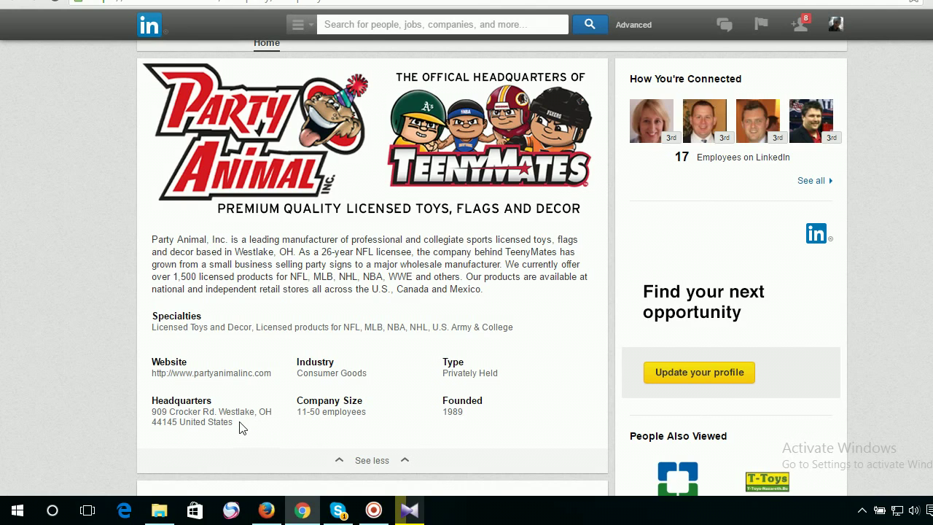
pyautogui.moveTo(236, 422); pyautogui.dragTo(187, 424)
pyautogui.scroll(2, 466, 320)
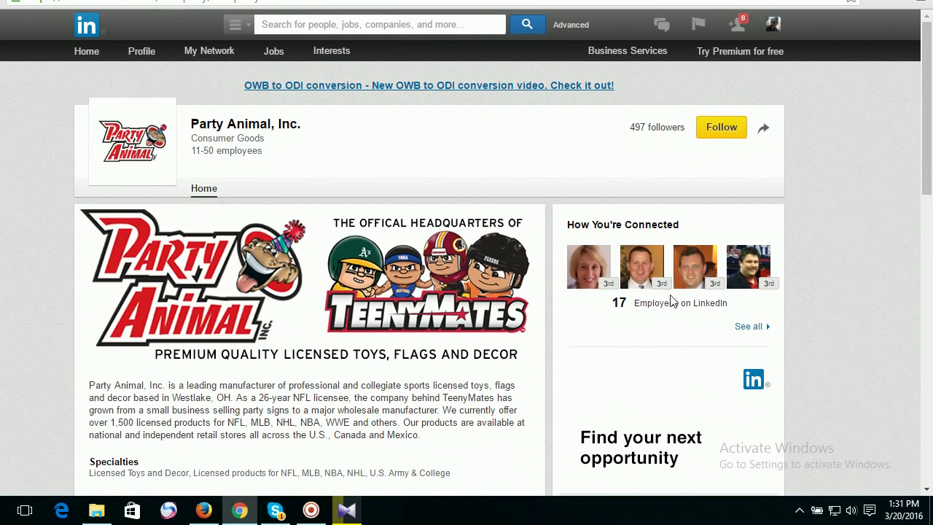
# List all 17 Party Animal, Inc. employees on LinkedIn, glancing back at the About Us page.
pyautogui.click(755, 328)
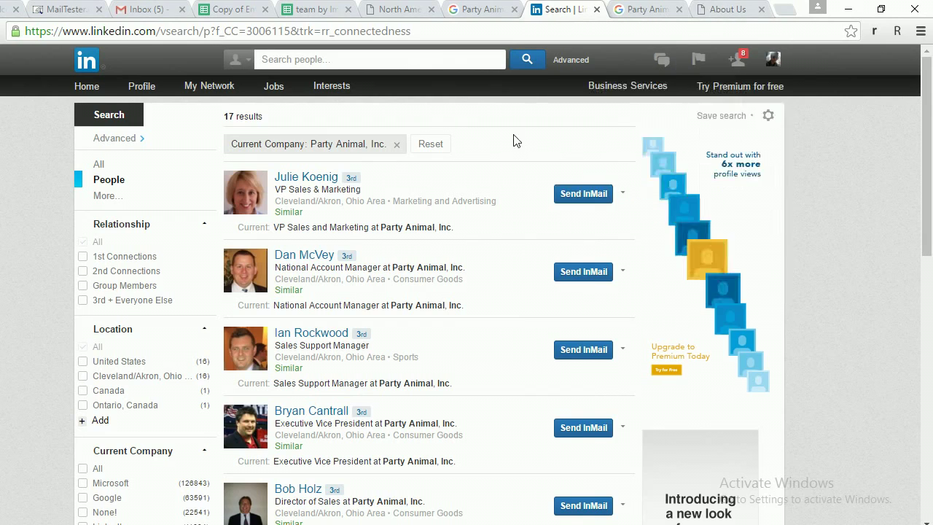
pyautogui.click(711, 11)
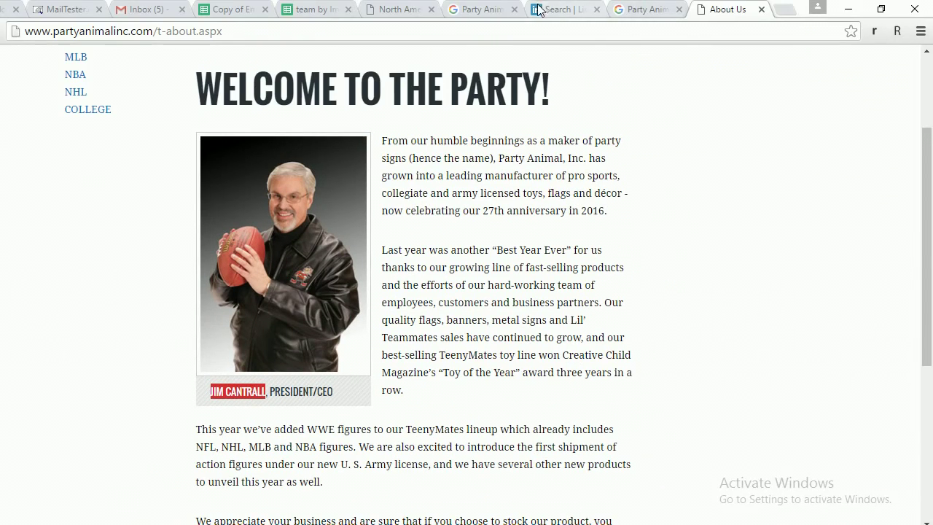
pyautogui.click(553, 10)
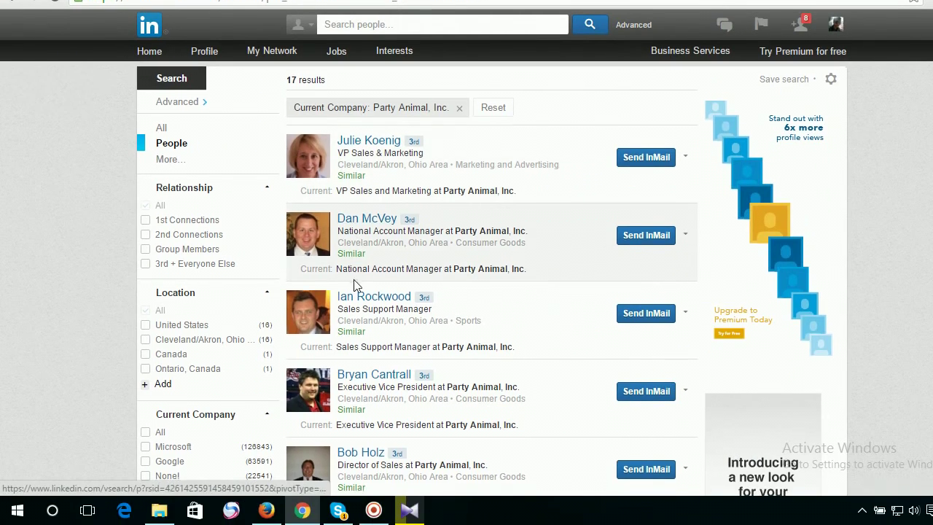
# Scroll the employee results and select the Vice President of Logistics title and the first result's title.
pyautogui.scroll(-4, 435, 322)
pyautogui.scroll(-3, 435, 286)
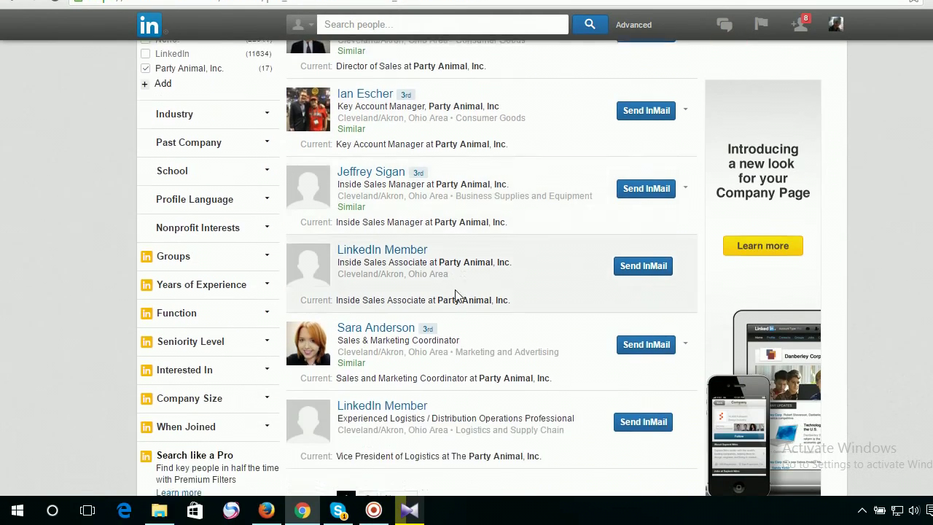
pyautogui.scroll(2, 443, 318)
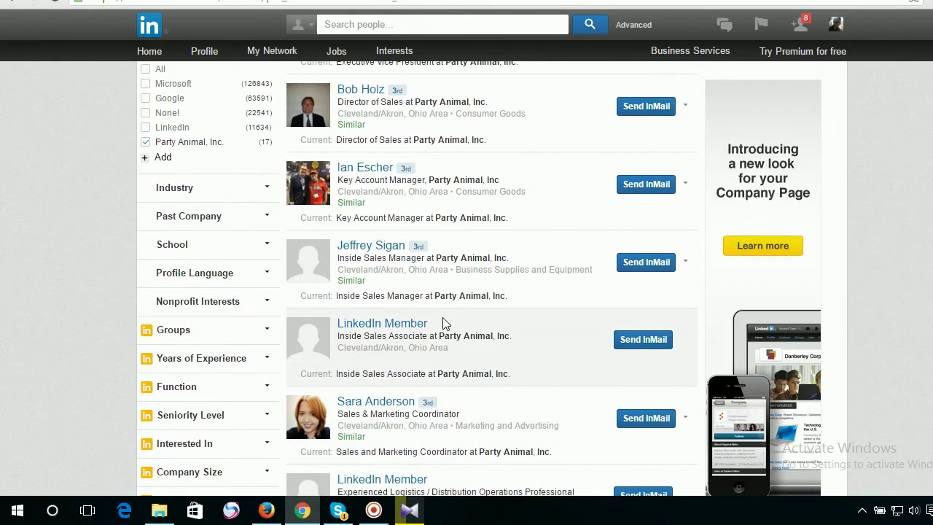
pyautogui.scroll(-2, 442, 317)
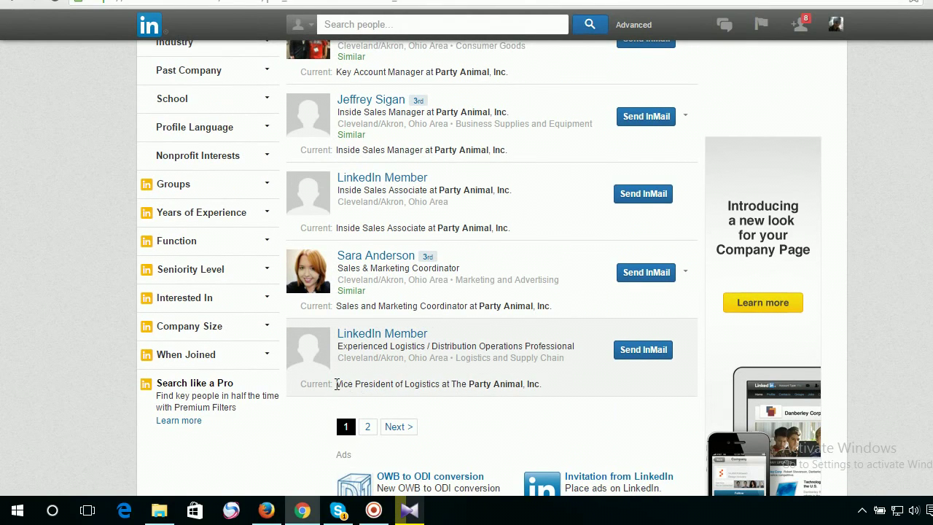
pyautogui.moveTo(347, 384); pyautogui.dragTo(446, 390)
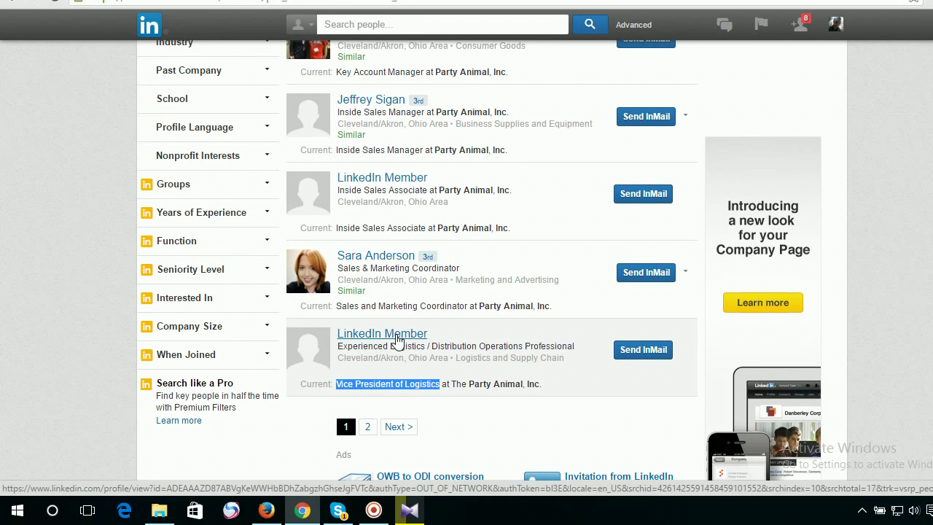
pyautogui.scroll(10, 397, 313)
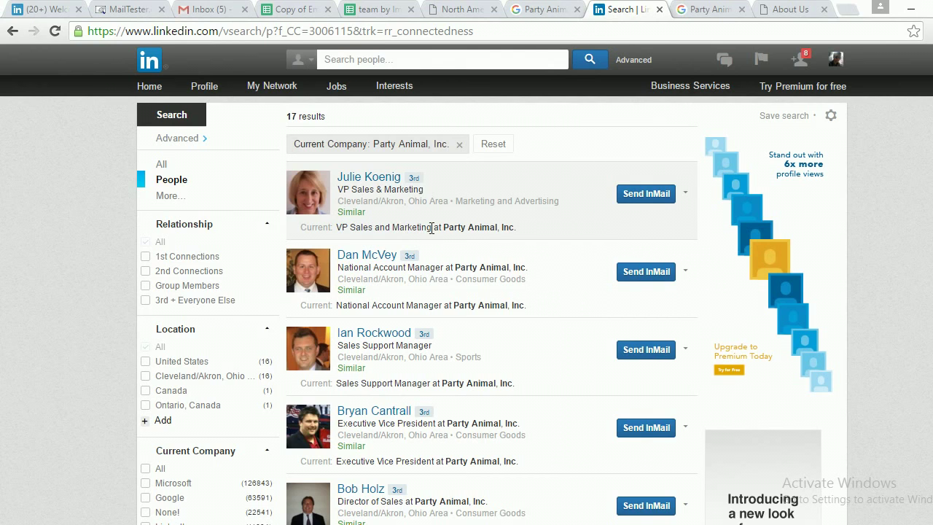
pyautogui.moveTo(431, 228); pyautogui.dragTo(357, 227)
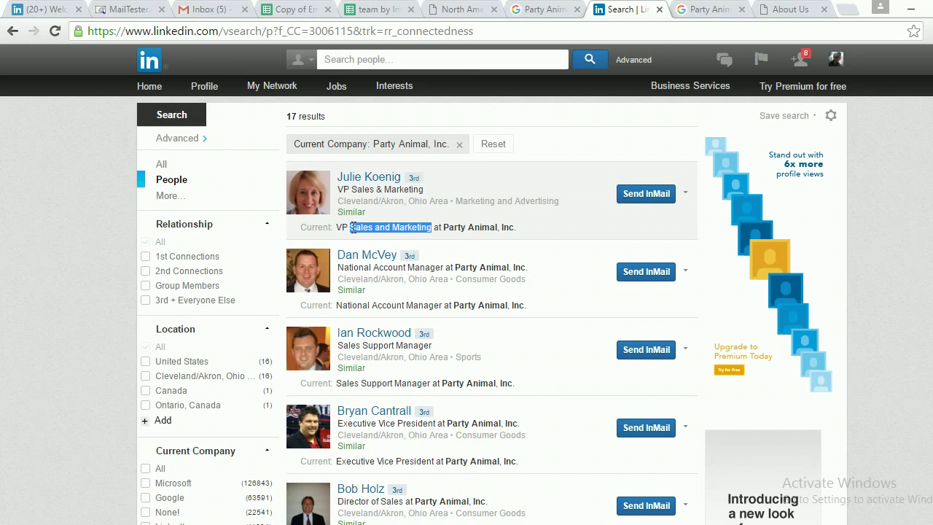
pyautogui.rightClick(376, 182)
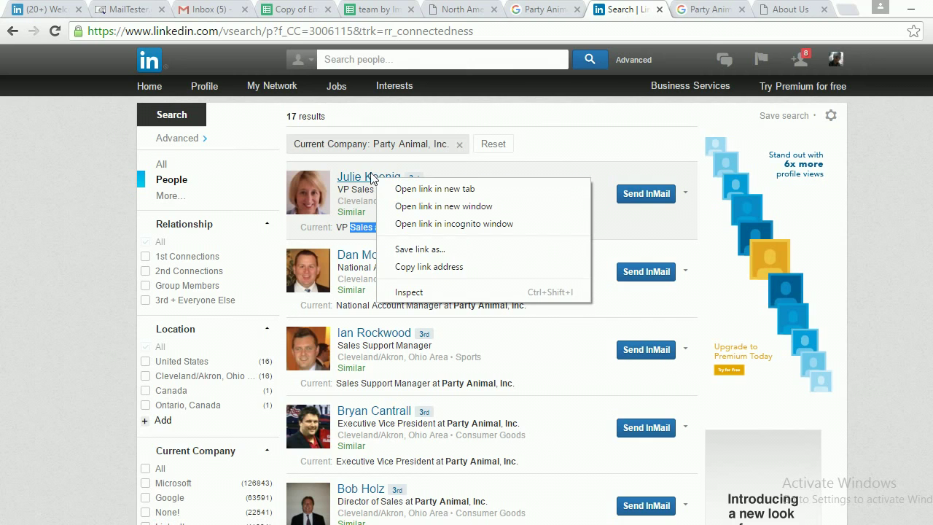
pyautogui.click(433, 190)
pyautogui.click(634, 10)
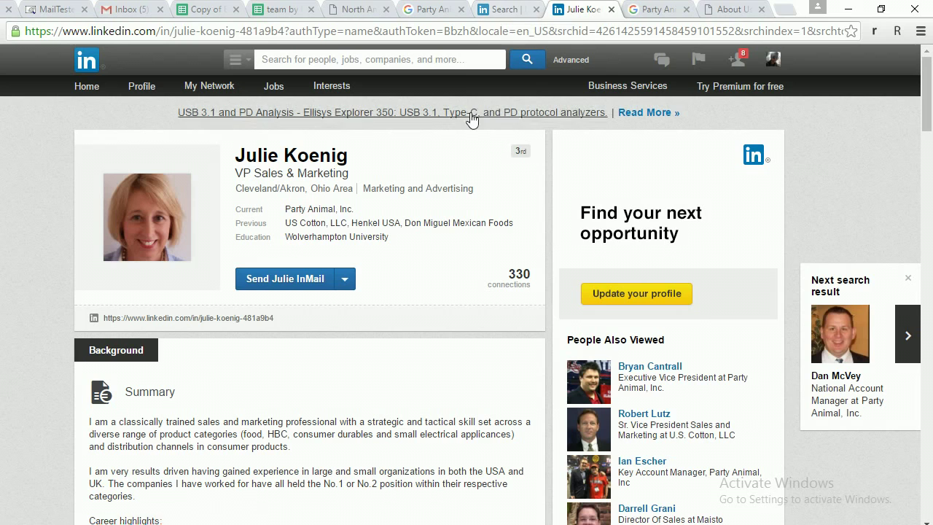
pyautogui.click(611, 10)
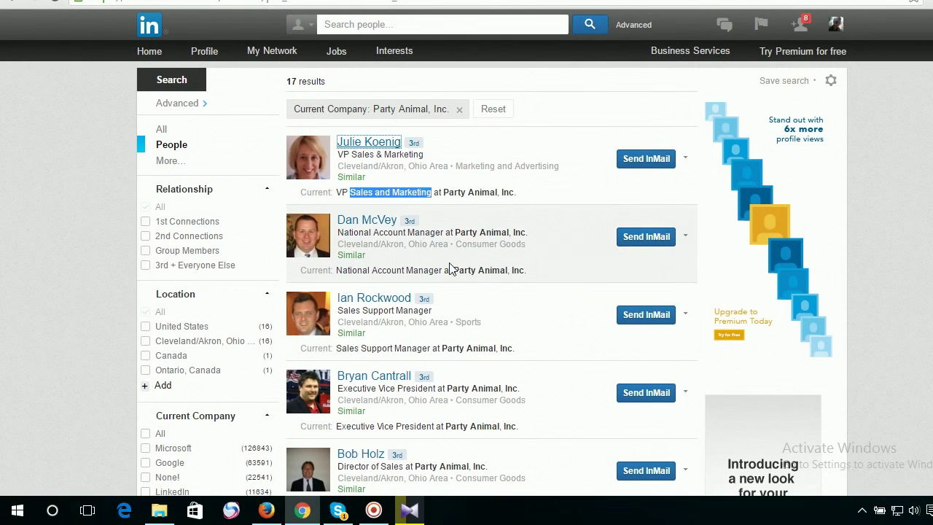
pyautogui.scroll(-2, 467, 309)
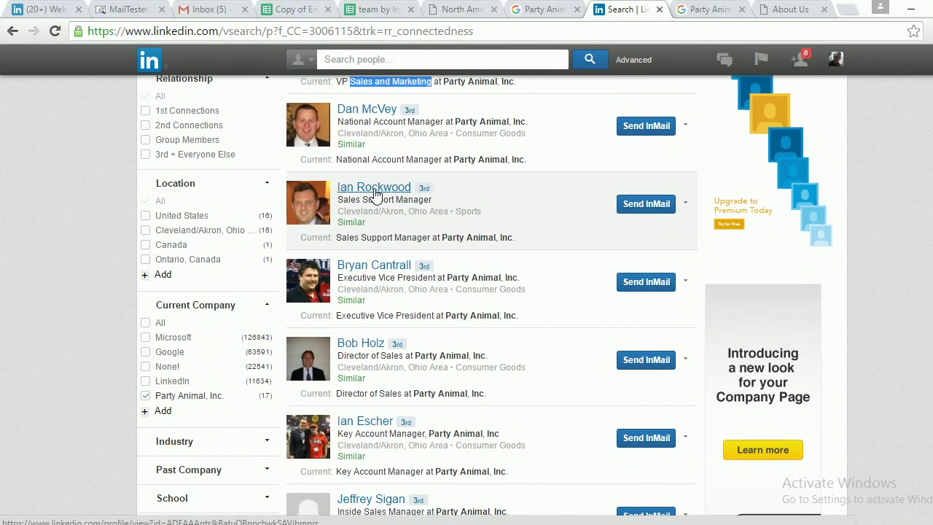
pyautogui.rightClick(374, 193)
pyautogui.click(430, 198)
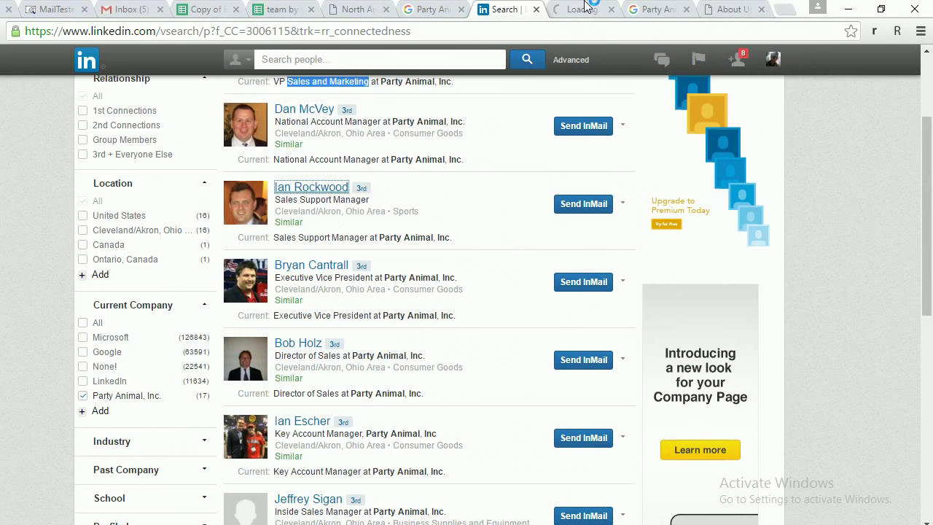
pyautogui.click(638, 11)
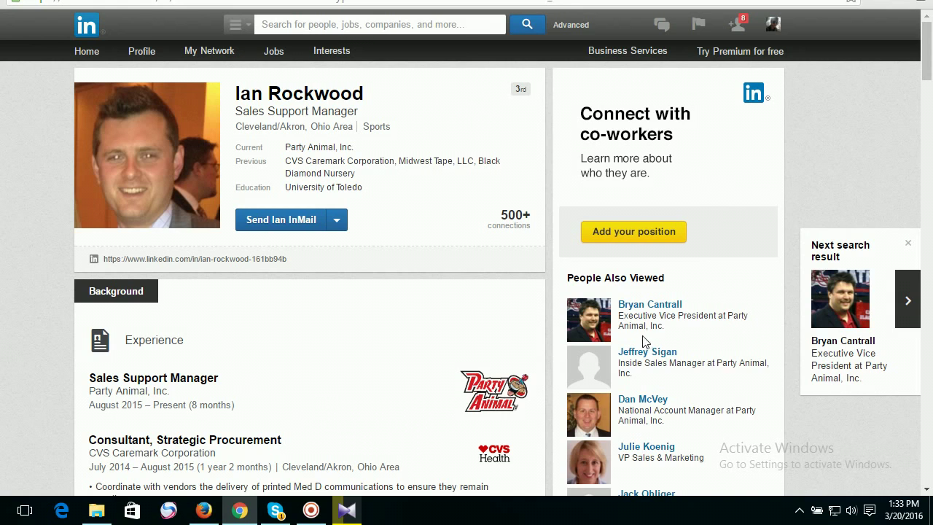
pyautogui.scroll(-1, 663, 360)
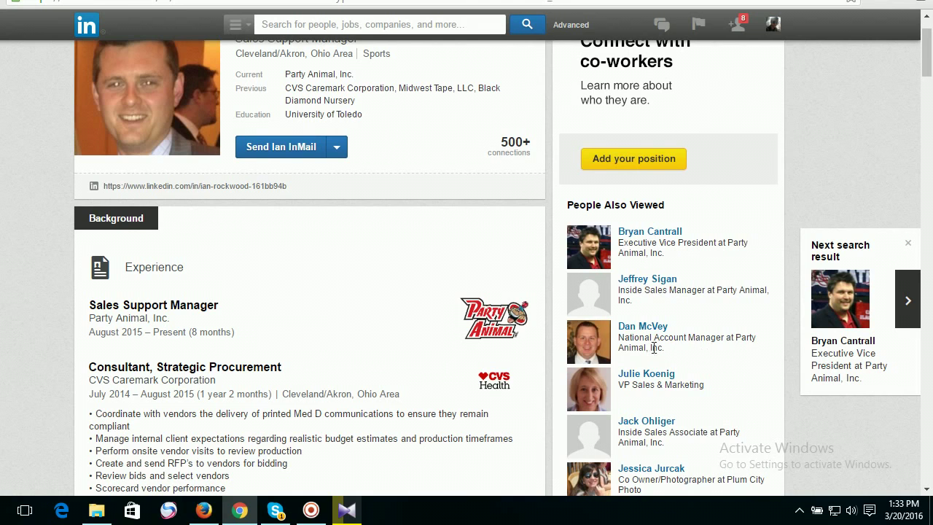
pyautogui.scroll(-2, 673, 357)
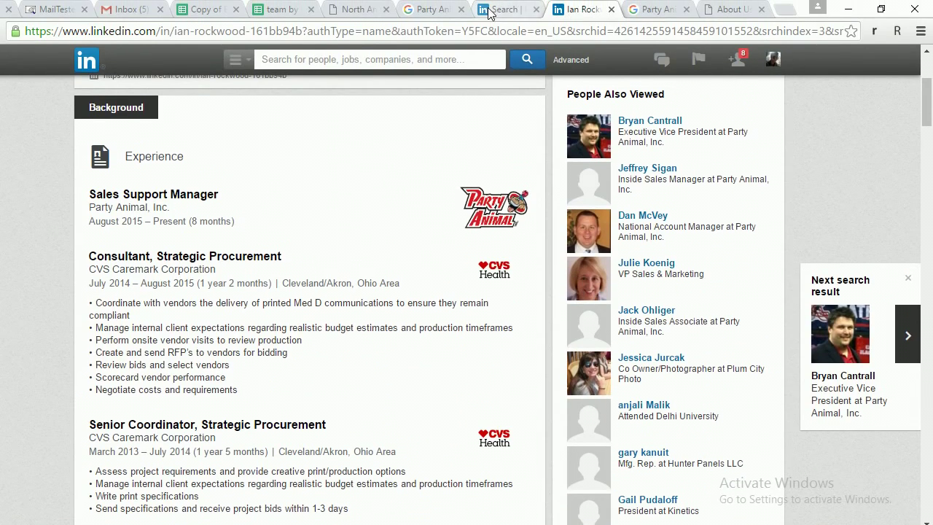
pyautogui.hotkey('alt', 'Left')
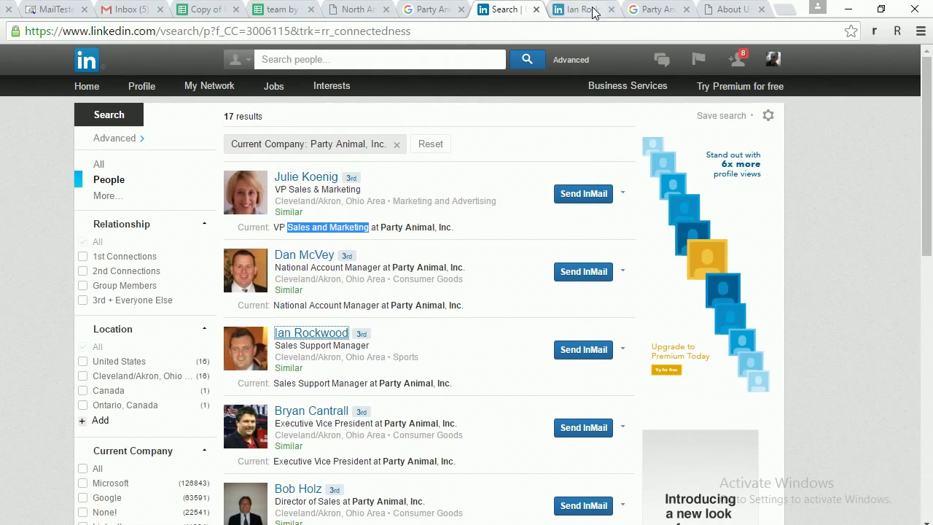
pyautogui.click(648, 9)
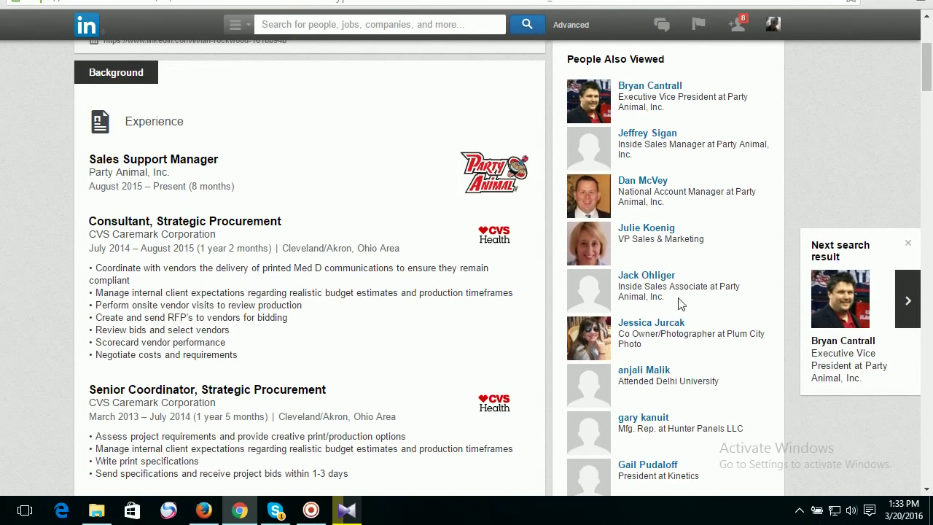
pyautogui.scroll(-2, 642, 282)
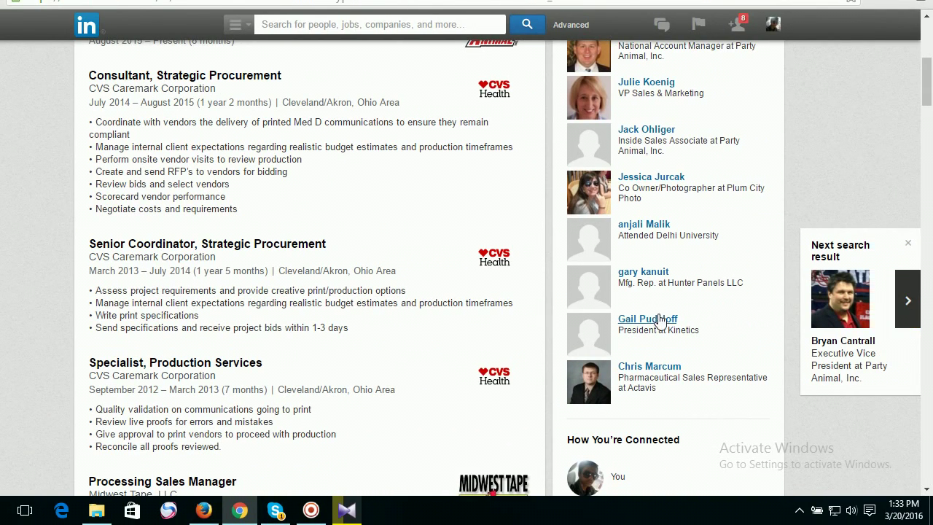
pyautogui.scroll(5, 666, 322)
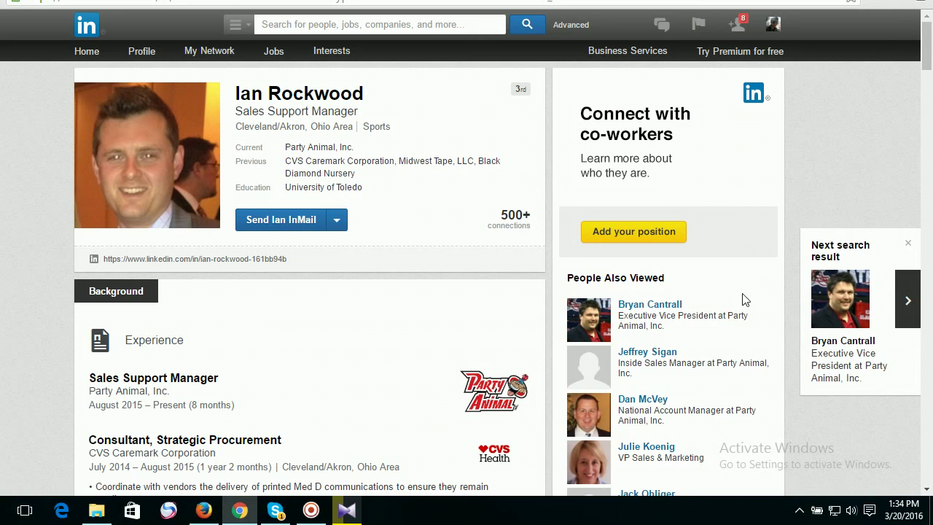
pyautogui.scroll(-1, 676, 351)
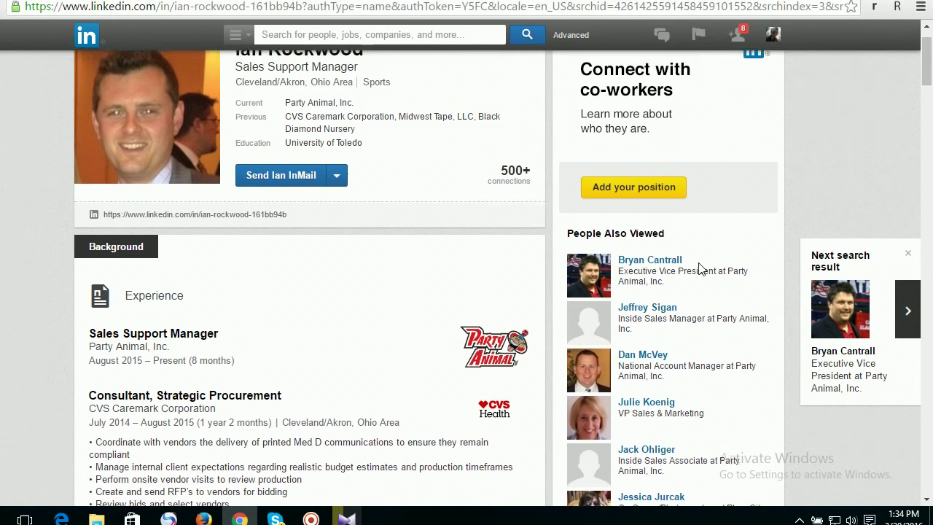
pyautogui.scroll(1, 699, 268)
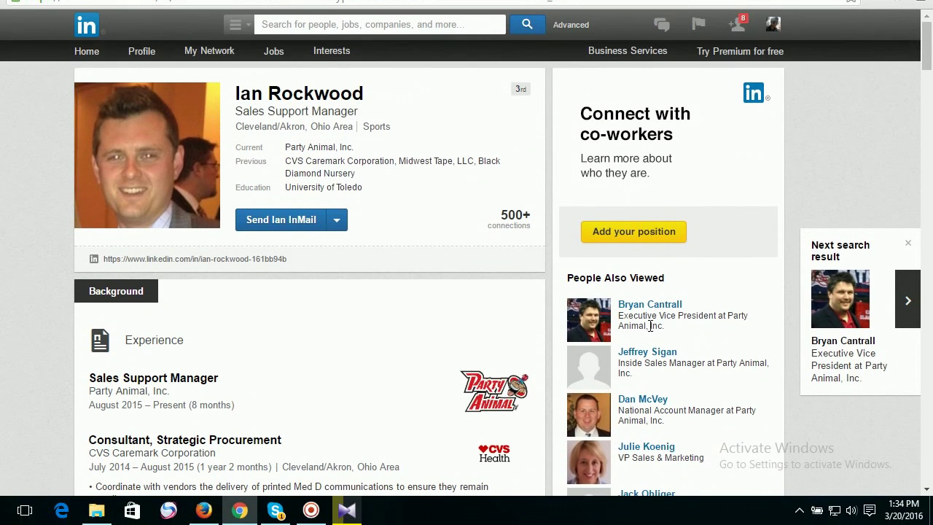
pyautogui.click(648, 318)
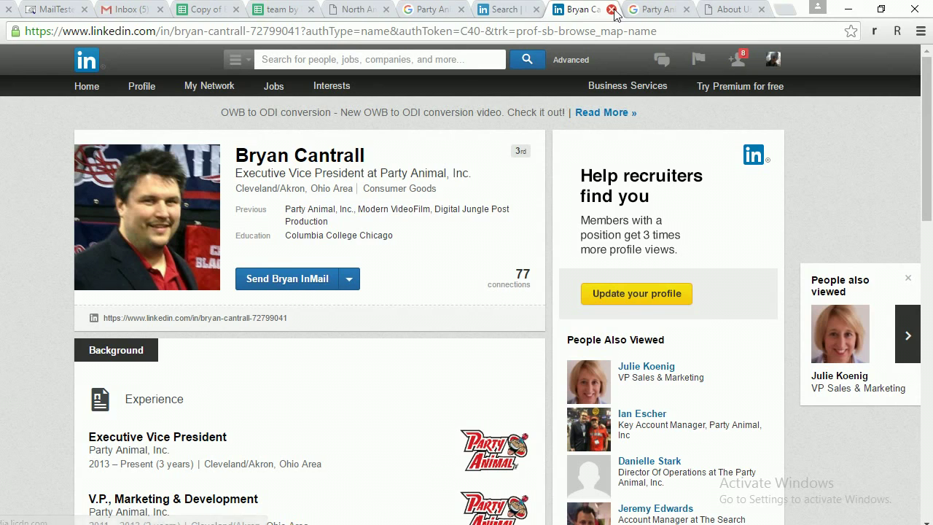
pyautogui.click(610, 10)
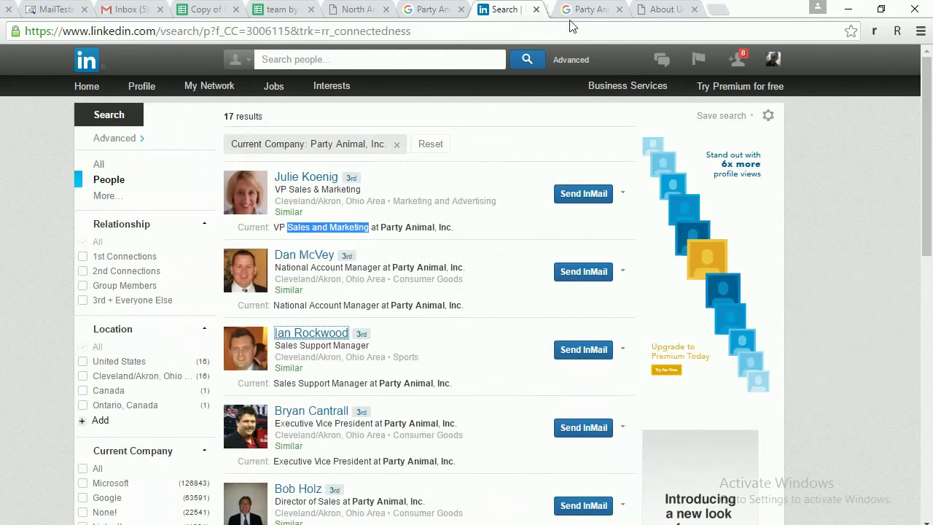
pyautogui.scroll(-7, 451, 304)
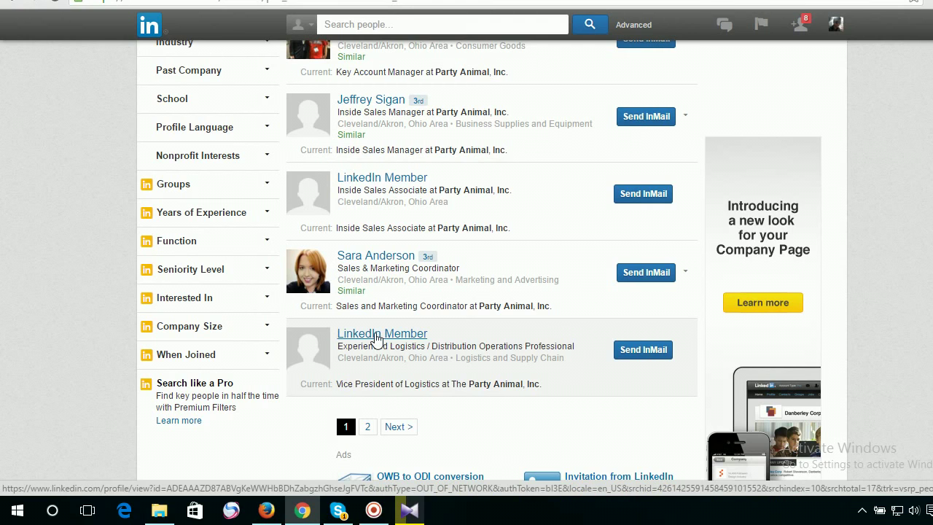
# Open the Vice President of Logistics LinkedIn Member result in a new tab.
pyautogui.rightClick(376, 337)
pyautogui.click(390, 347)
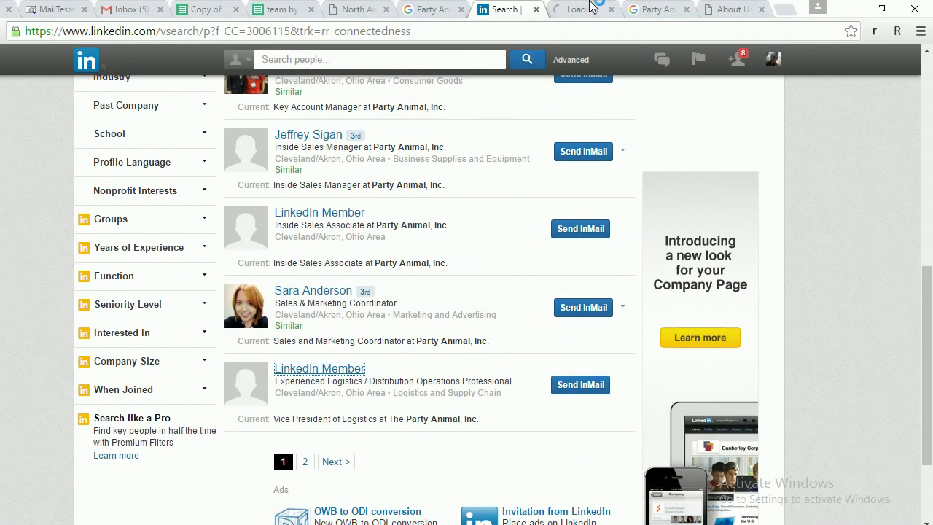
pyautogui.click(587, 9)
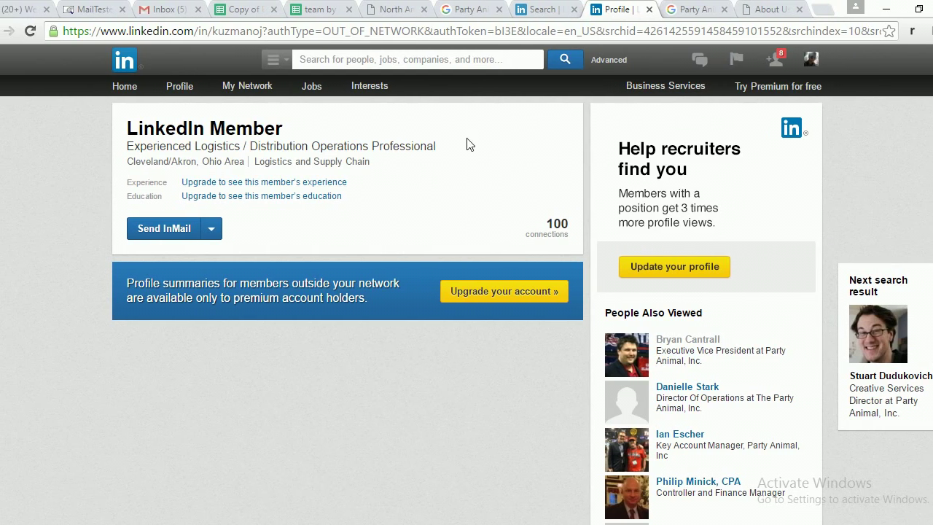
# Highlight the member's Cleveland/Akron location and 'Experienced Logistics / Distribution Operations Professional' headline.
pyautogui.moveTo(129, 161); pyautogui.dragTo(267, 164)
pyautogui.moveTo(460, 146); pyautogui.dragTo(149, 146)
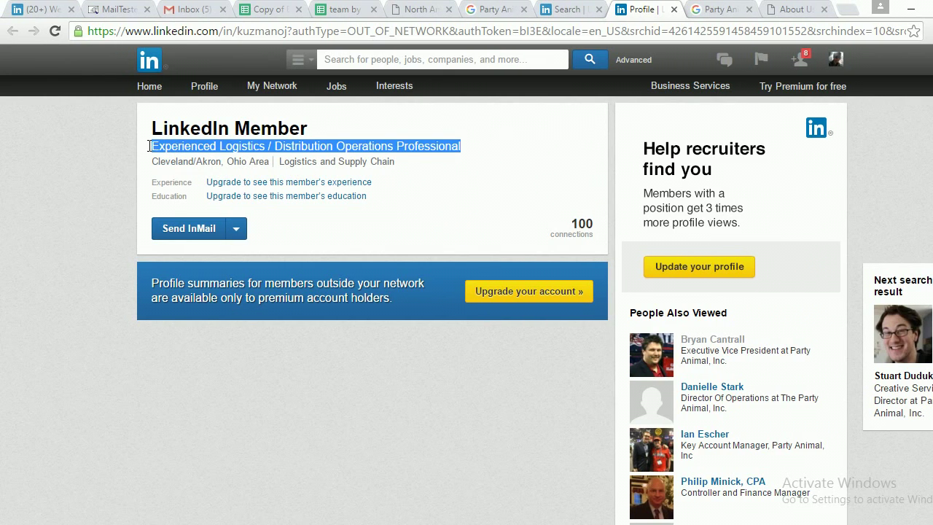
pyautogui.click(503, 156)
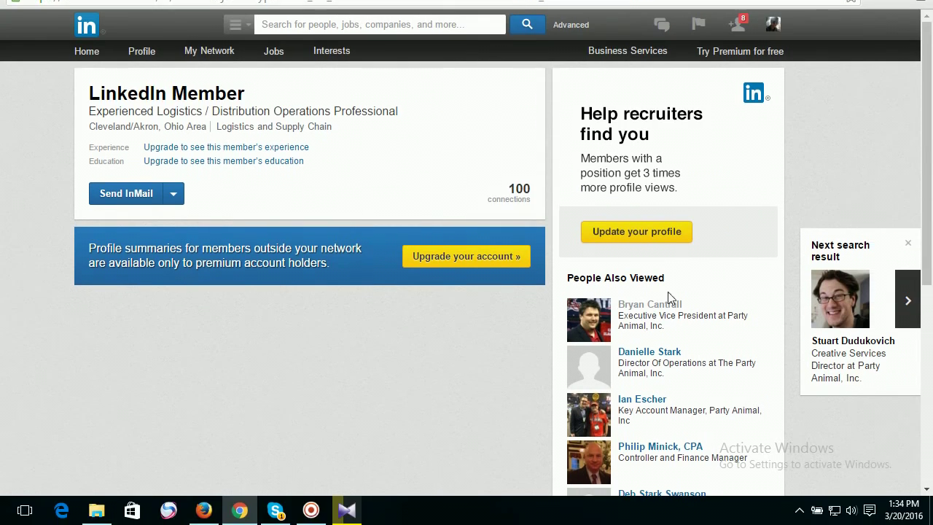
pyautogui.scroll(-4, 678, 313)
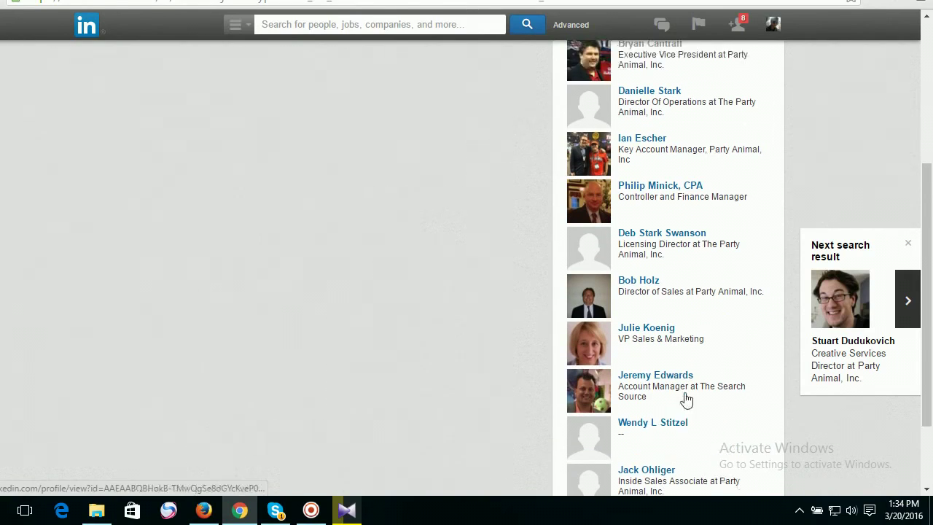
pyautogui.scroll(4, 685, 399)
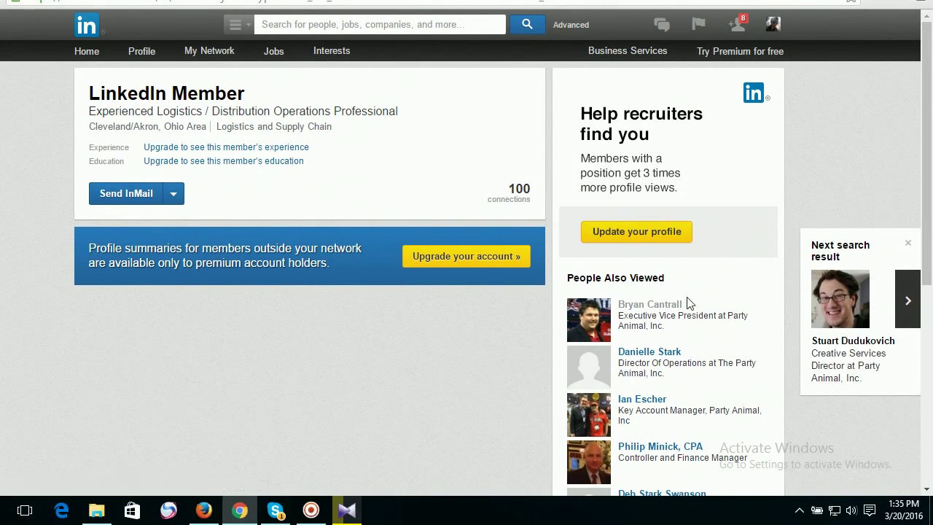
# Open the Executive Vice President from People Also Viewed and scroll to his Experience section.
pyautogui.click(652, 311)
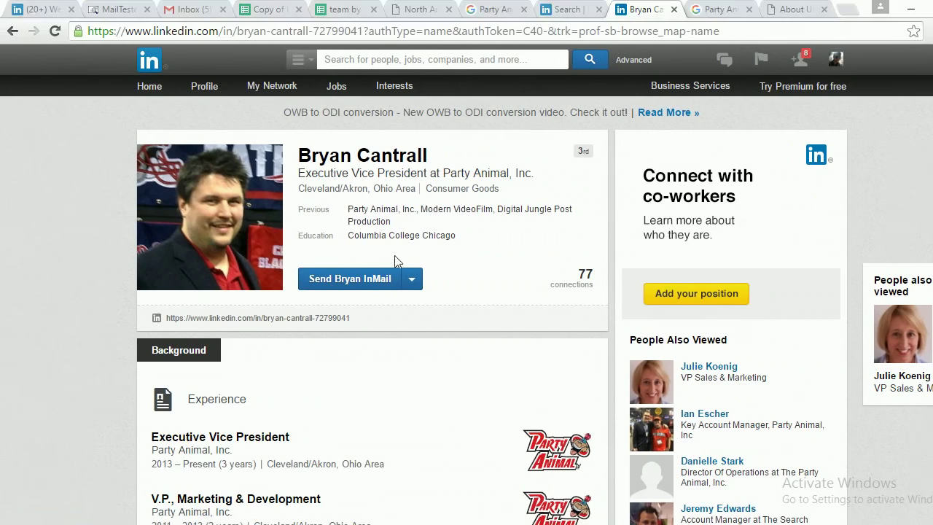
pyautogui.scroll(-2, 762, 335)
pyautogui.scroll(-1, 687, 337)
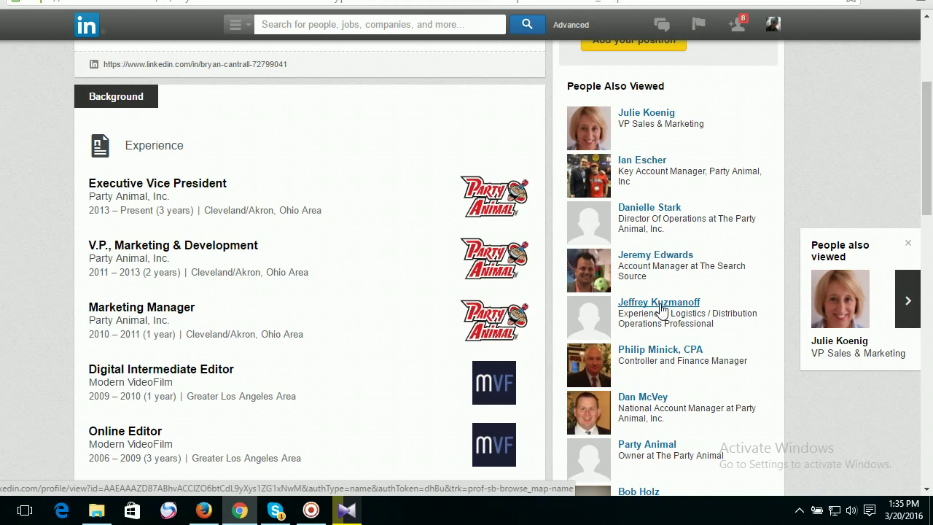
# Open the logistics VP's full profile and review his Vice President of Logistics role since May 2012.
pyautogui.click(659, 303)
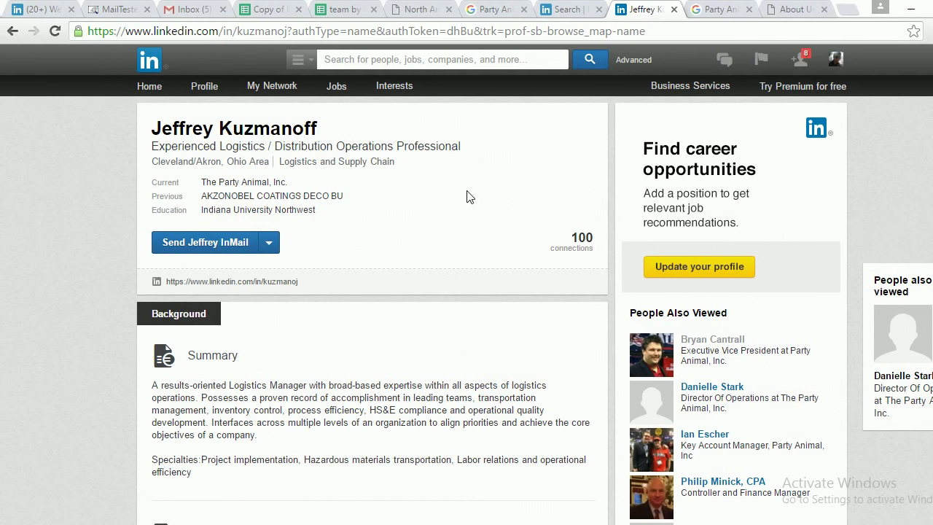
pyautogui.scroll(-5, 470, 277)
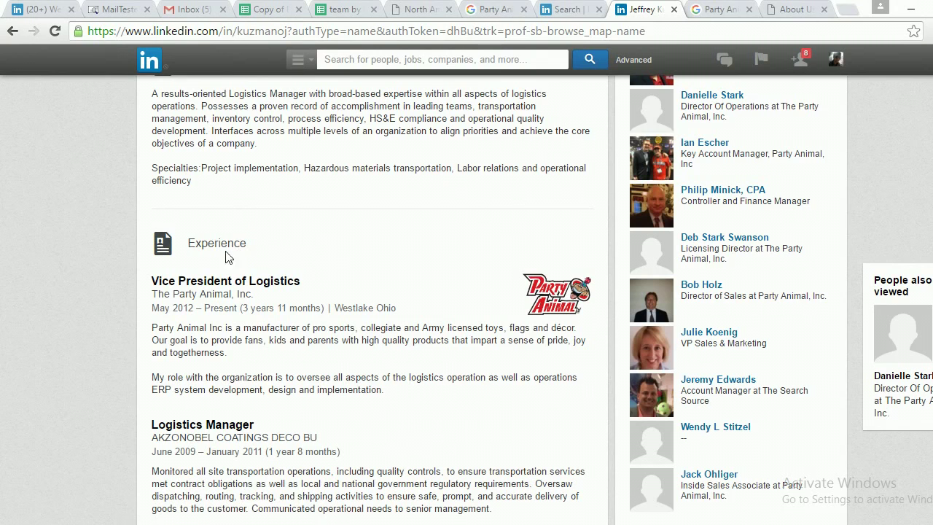
pyautogui.moveTo(249, 244); pyautogui.dragTo(193, 245)
pyautogui.click(284, 264)
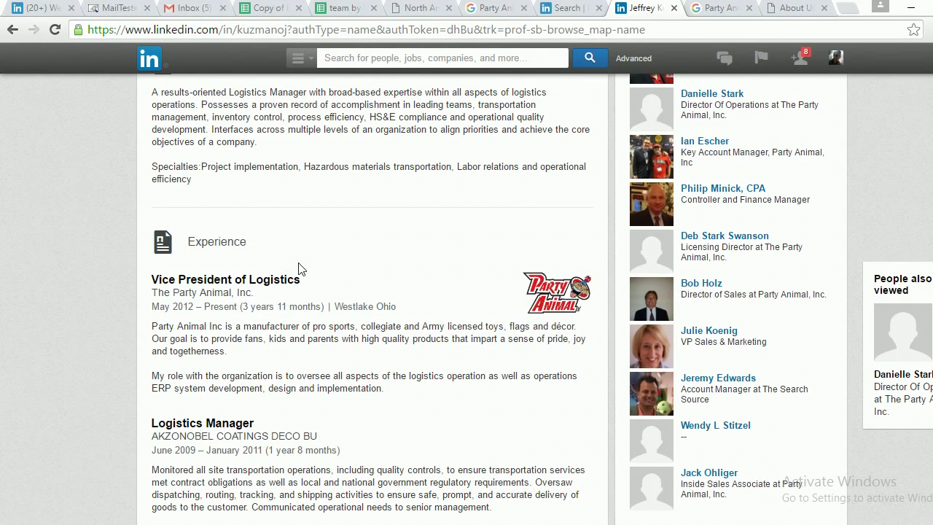
pyautogui.moveTo(151, 280); pyautogui.dragTo(152, 264)
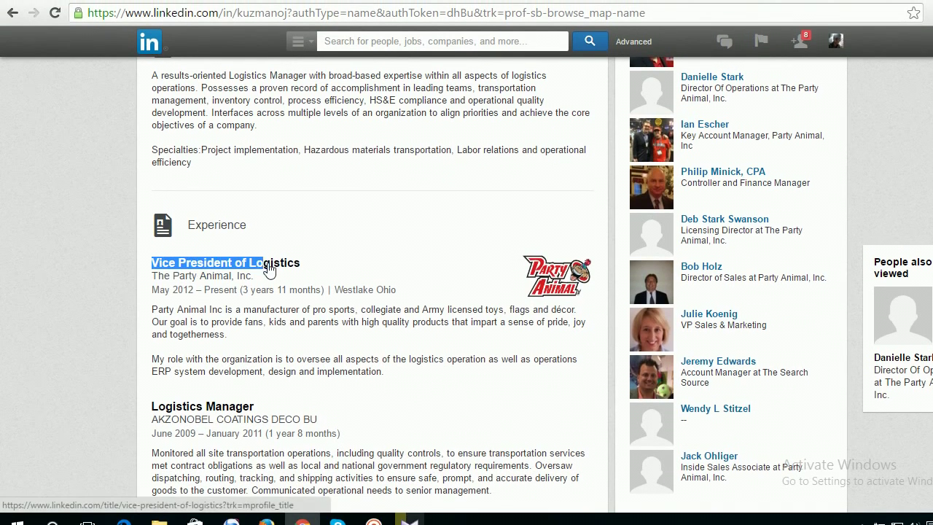
pyautogui.click(257, 277)
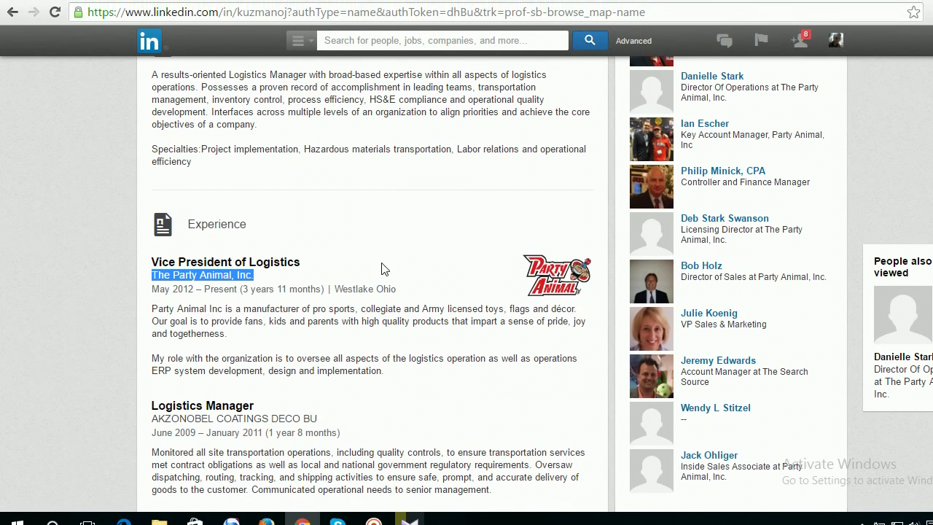
pyautogui.click(384, 269)
pyautogui.scroll(2, 393, 271)
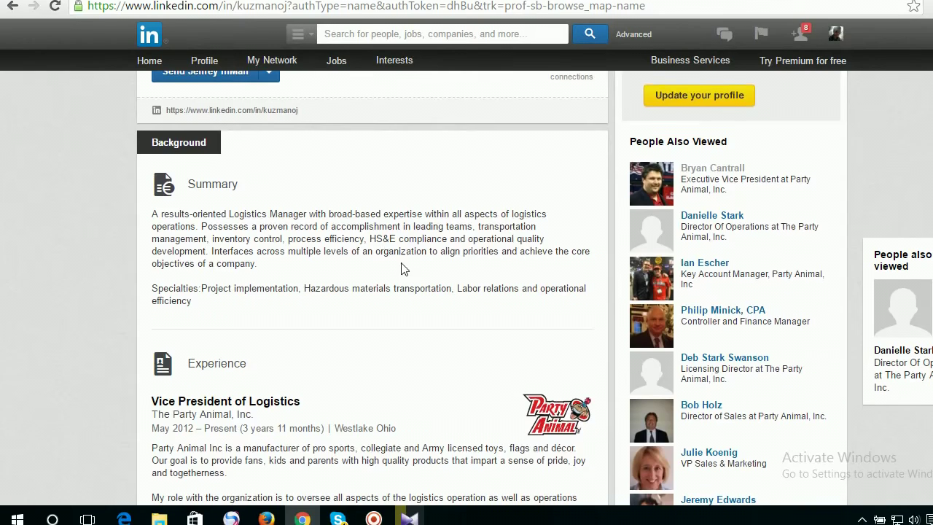
pyautogui.scroll(2, 405, 268)
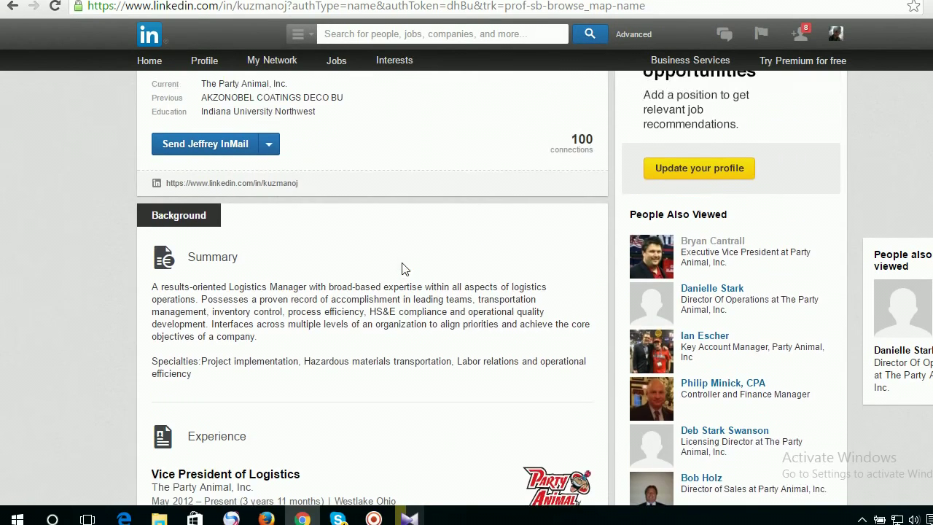
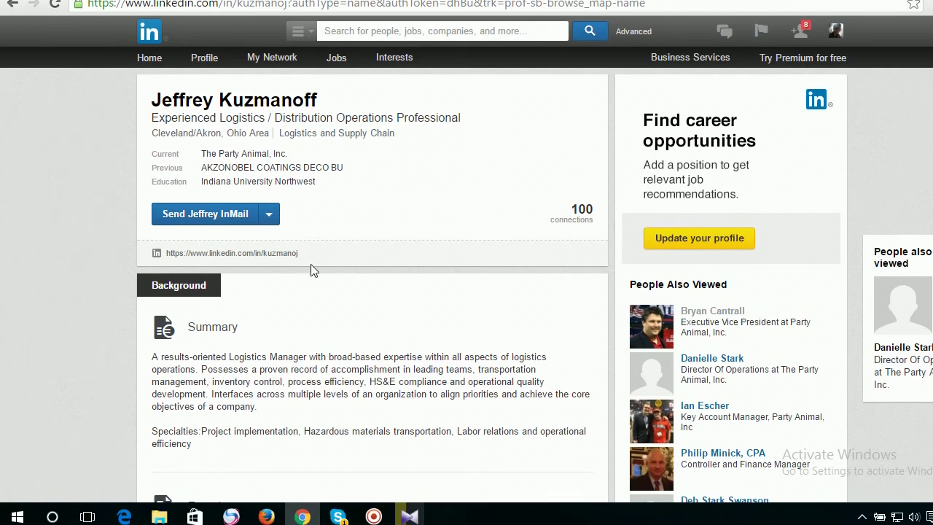
# Copy the lead's full name from his LinkedIn profile header, then select First Name cell B2 in the Email Permutator sheet.
pyautogui.scroll(-3, 299, 321)
pyautogui.scroll(3, 337, 327)
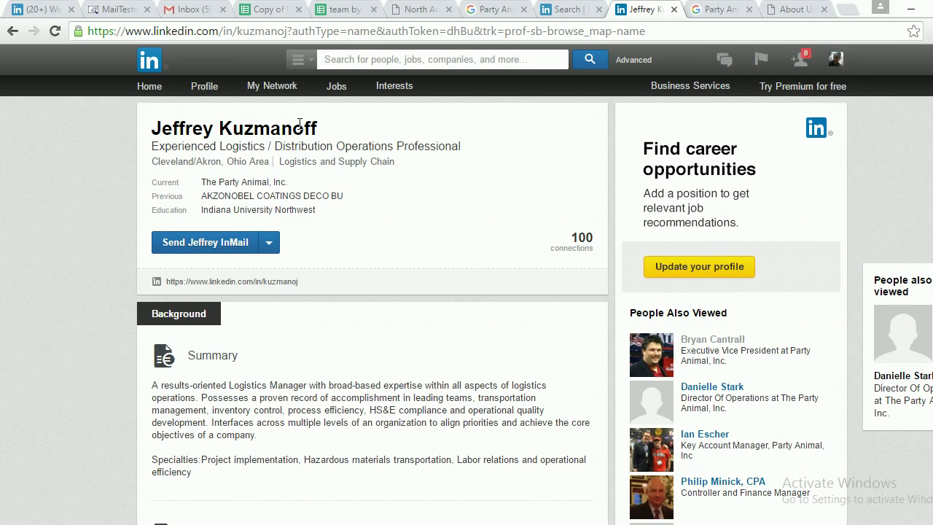
pyautogui.click(275, 11)
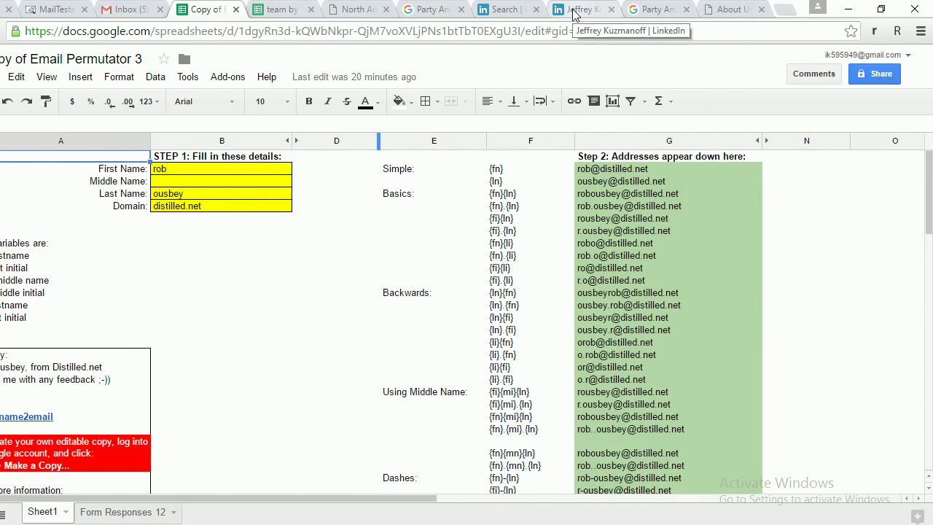
pyautogui.click(581, 9)
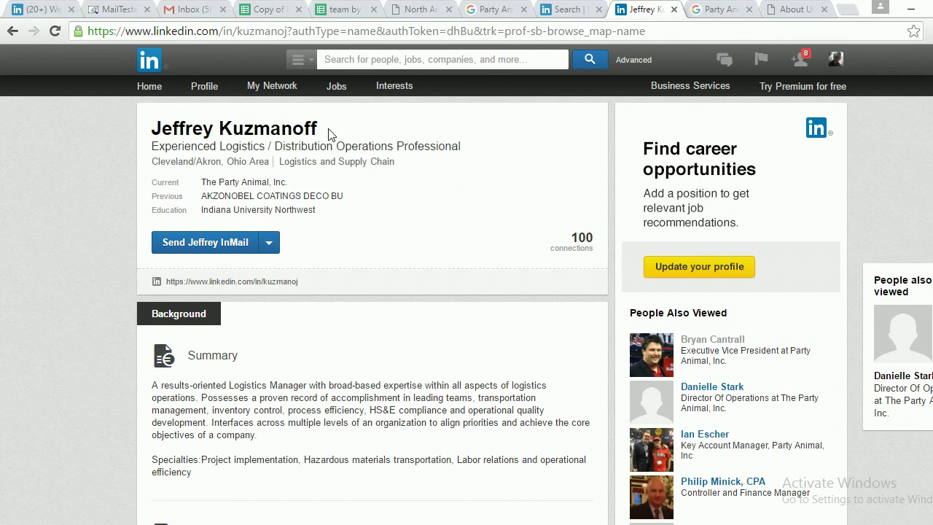
pyautogui.moveTo(328, 129); pyautogui.dragTo(150, 133)
pyautogui.hotkey('ctrl', 'c')
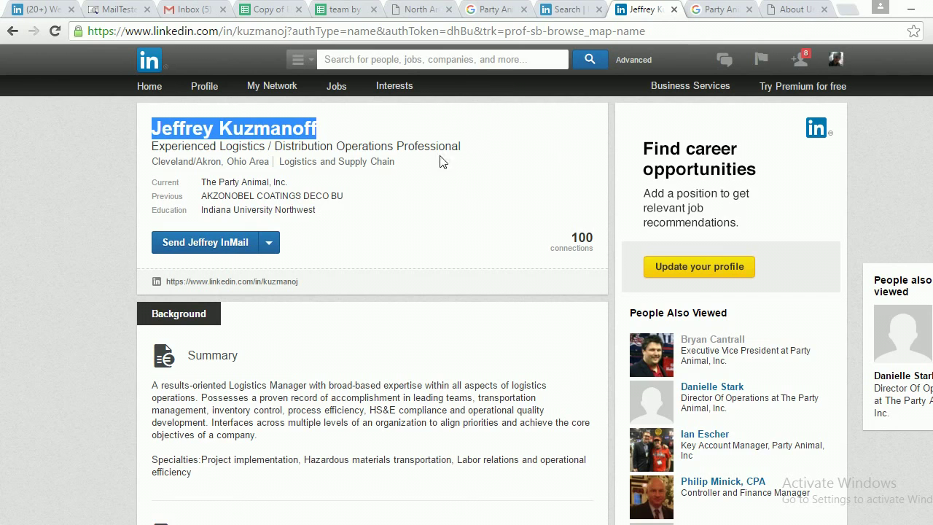
pyautogui.click(263, 13)
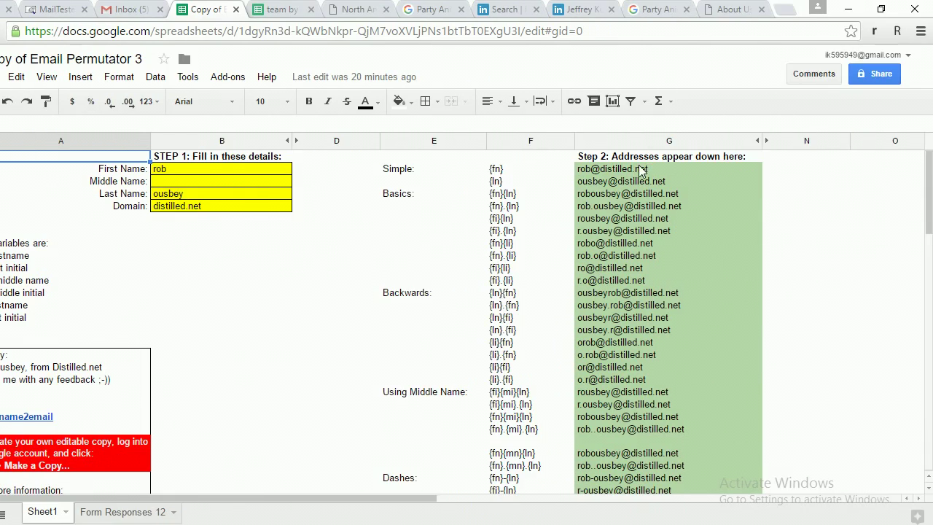
pyautogui.click(250, 171)
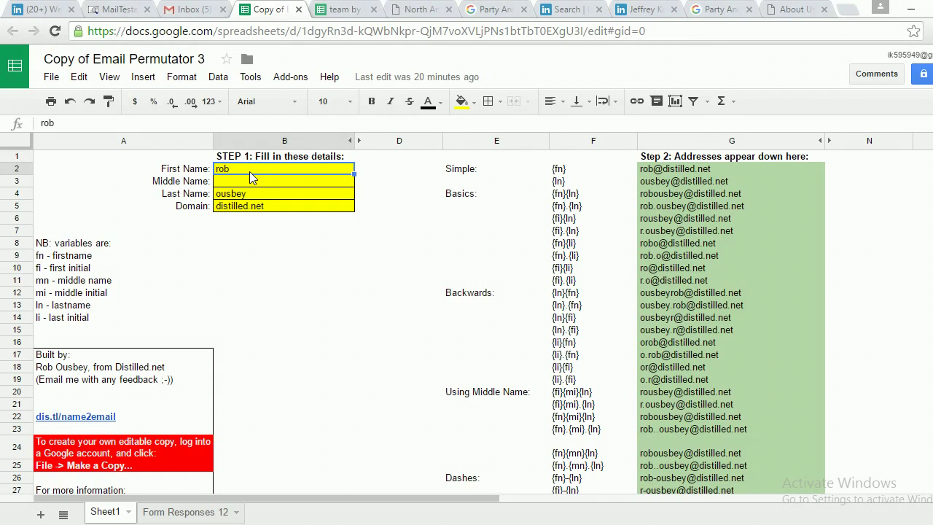
# Clear the sample first name, last name and domain from B2, B4 and B5.
pyautogui.press('Delete')
pyautogui.click(249, 195)
pyautogui.press('Delete')
pyautogui.click(256, 207)
pyautogui.press('Delete')
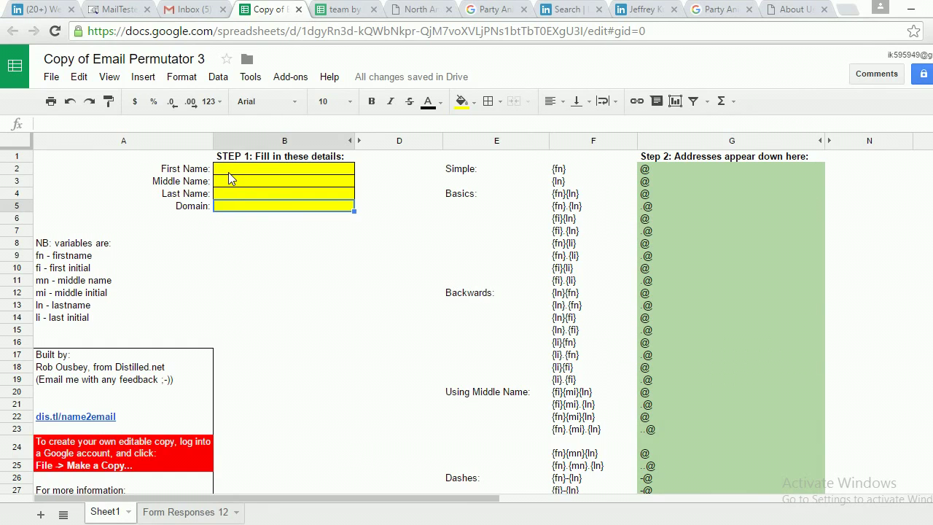
# Put the lead's first name in B2 and surname in B4, leaving Domain B5 empty.
pyautogui.doubleClick(228, 172)
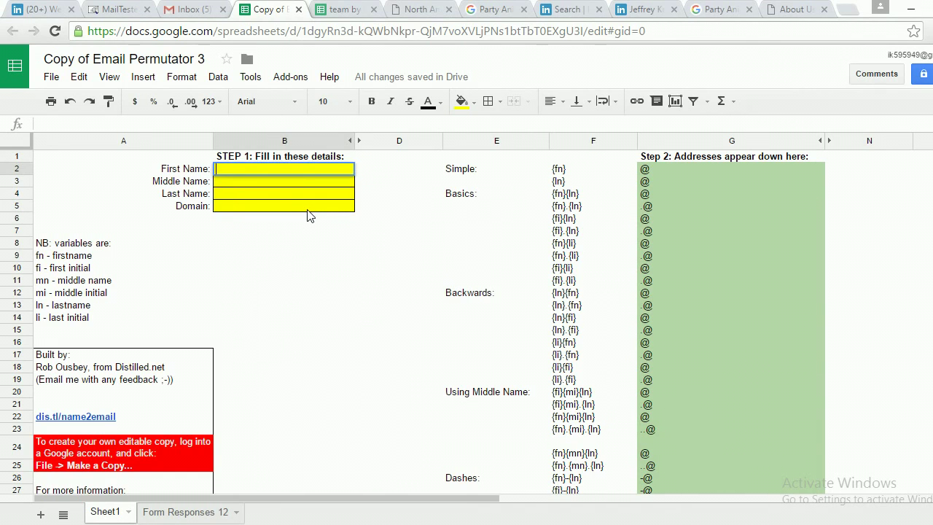
pyautogui.hotkey('ctrl', 'v')
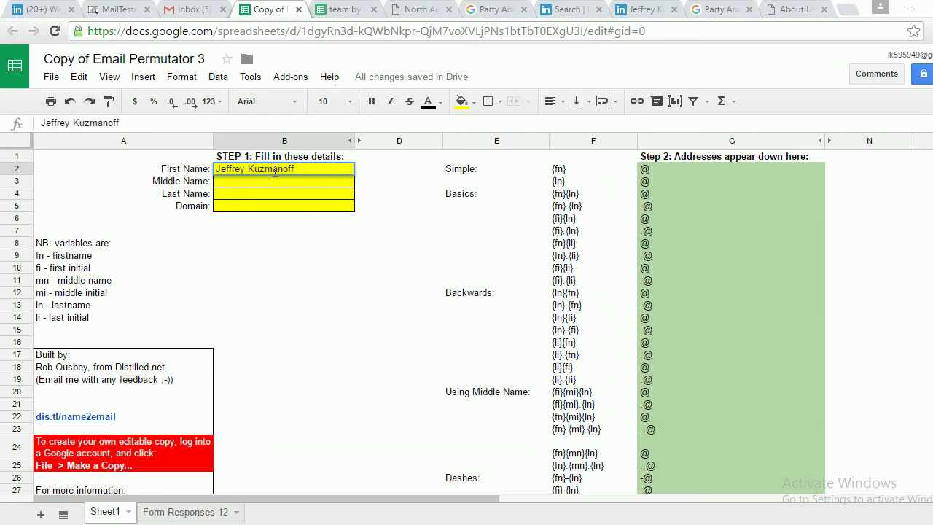
pyautogui.doubleClick(275, 170)
pyautogui.hotkey('ctrl', 'c')
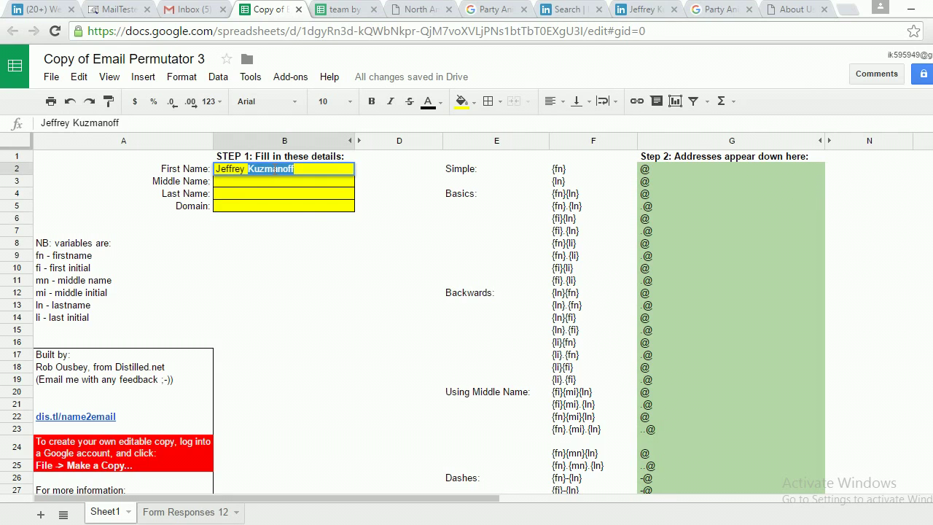
pyautogui.press('BackSpace')
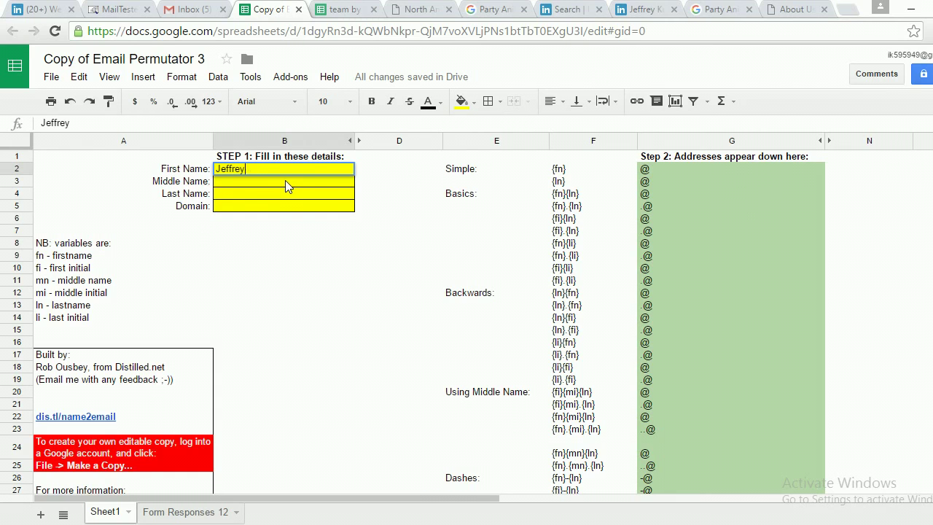
pyautogui.click(249, 231)
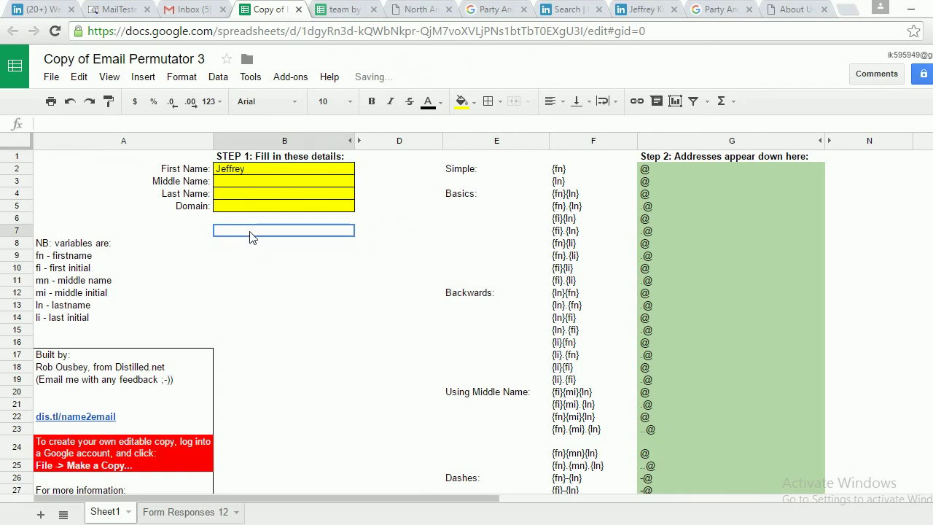
pyautogui.doubleClick(235, 195)
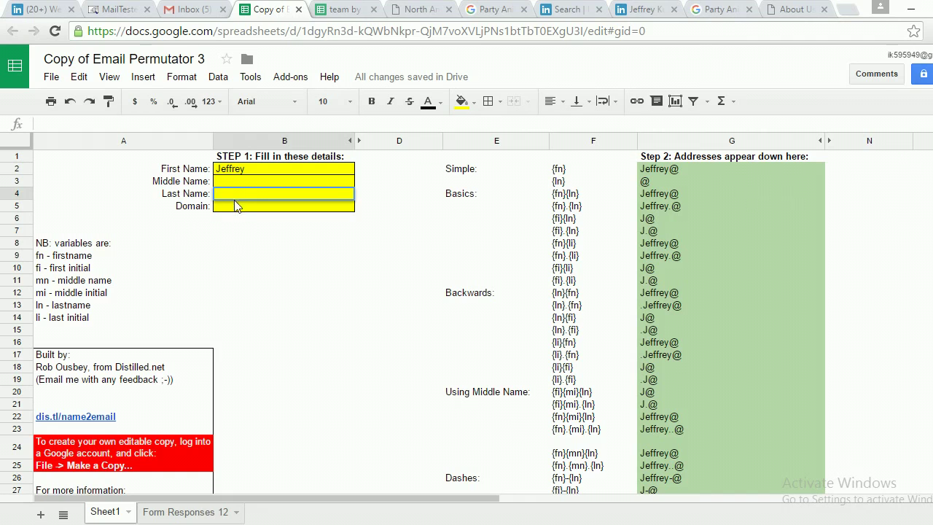
pyautogui.hotkey('ctrl', 'v')
pyautogui.click(237, 244)
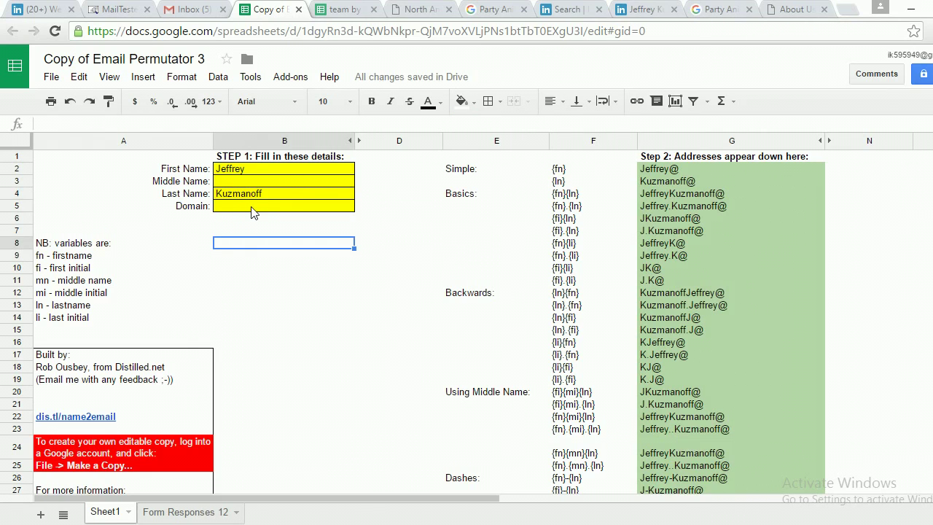
pyautogui.doubleClick(252, 206)
pyautogui.click(256, 242)
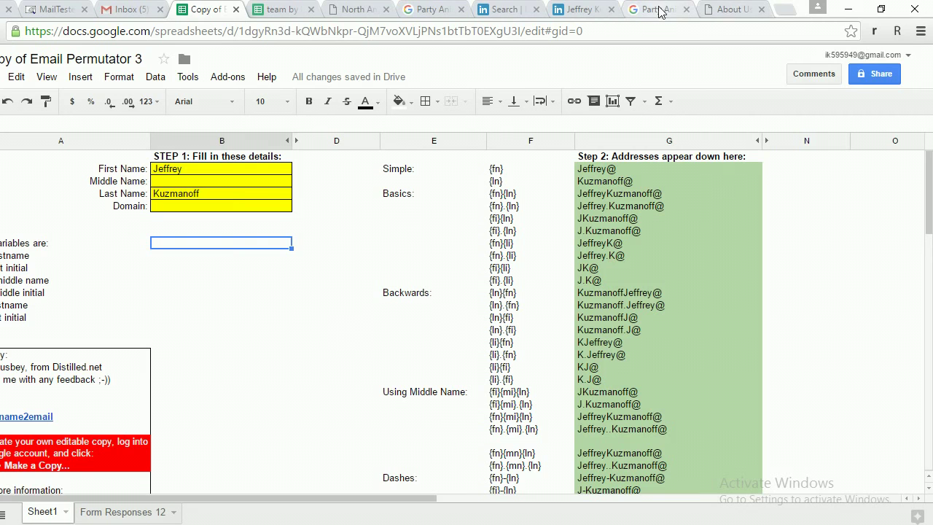
# Copy partyanimalinc.com from the Party Animal, Inc. search results and return to the permutator sheet.
pyautogui.click(657, 10)
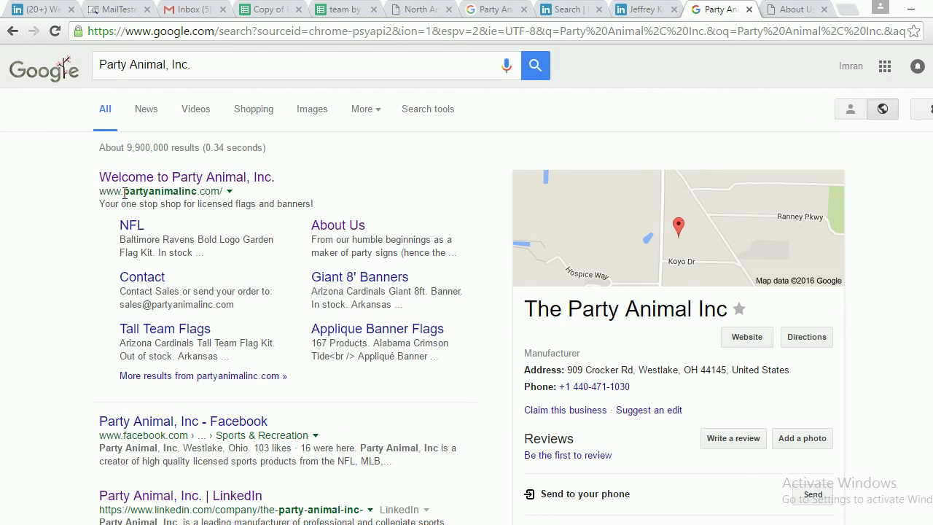
pyautogui.moveTo(126, 193); pyautogui.dragTo(220, 195)
pyautogui.hotkey('ctrl', 'c')
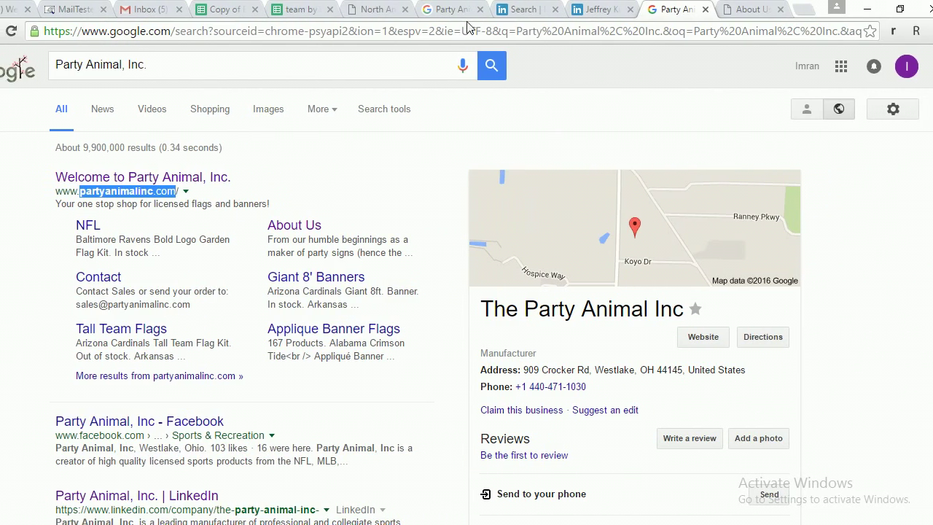
pyautogui.click(505, 10)
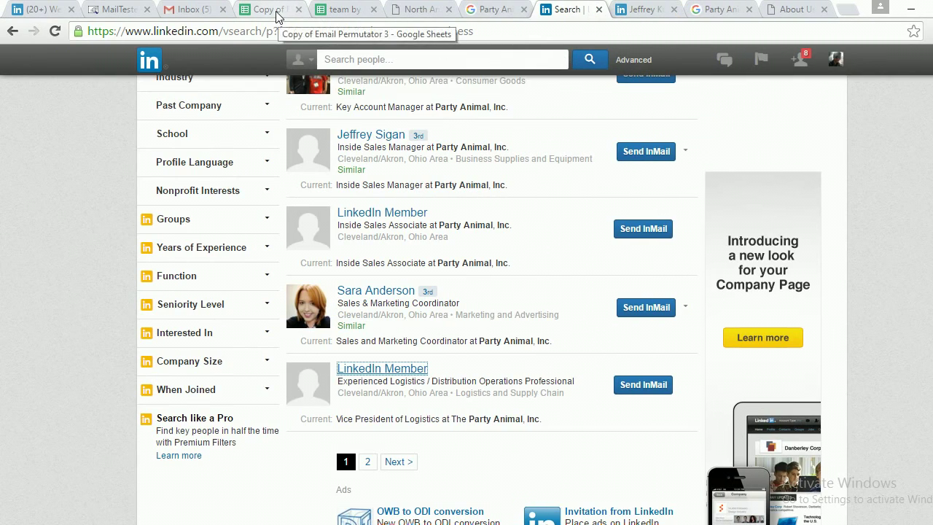
pyautogui.click(277, 15)
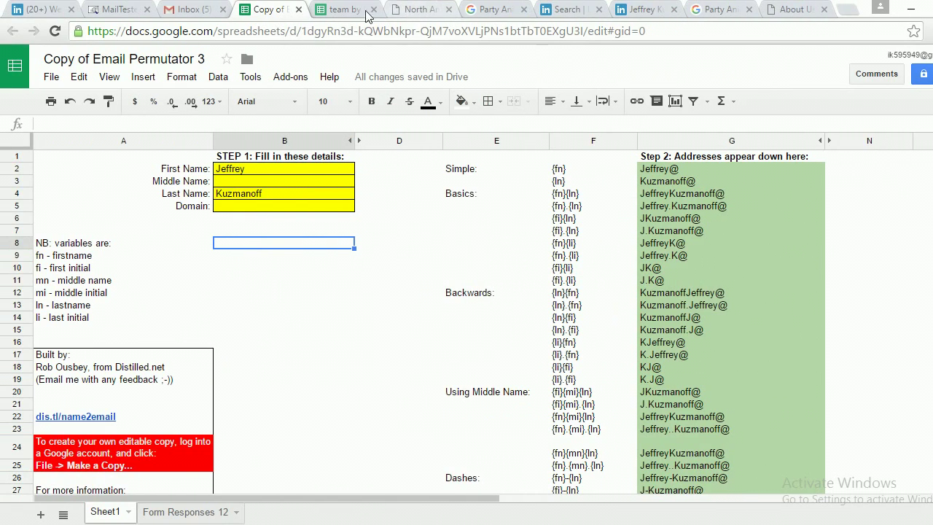
pyautogui.click(344, 9)
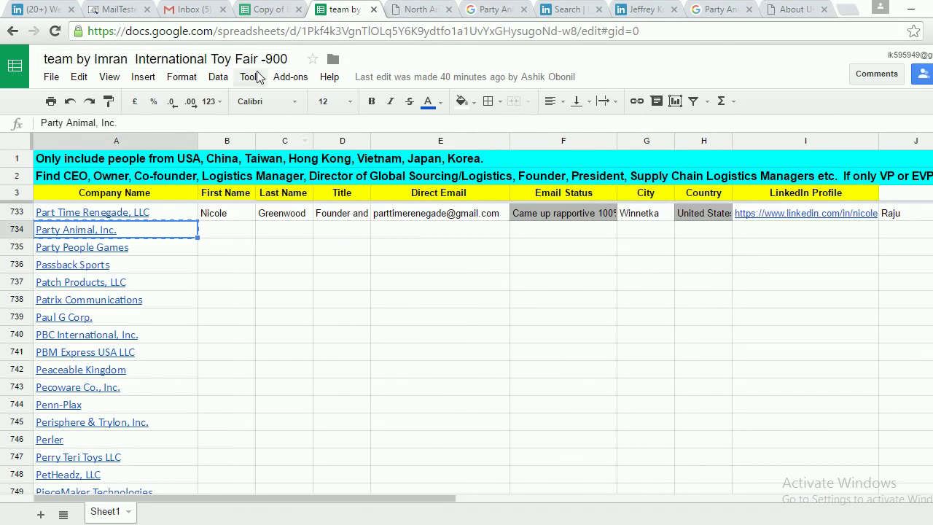
pyautogui.click(410, 9)
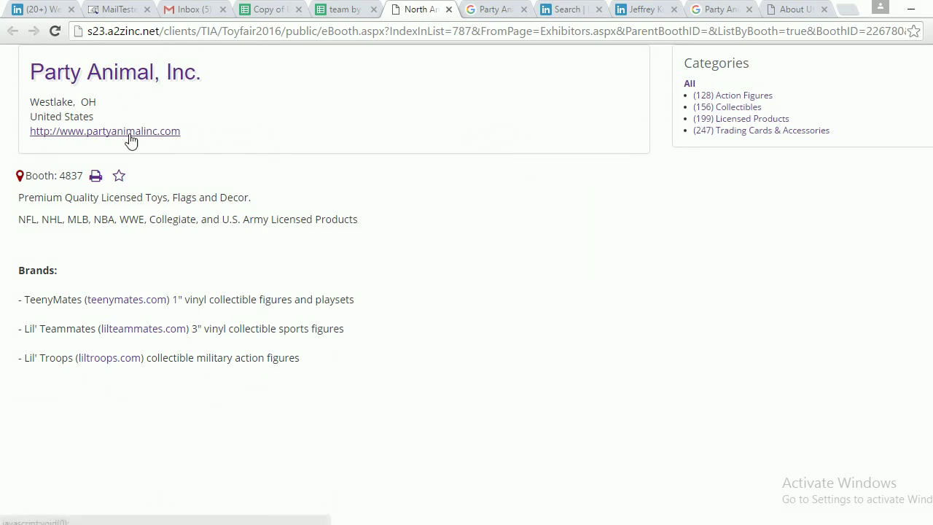
pyautogui.click(269, 12)
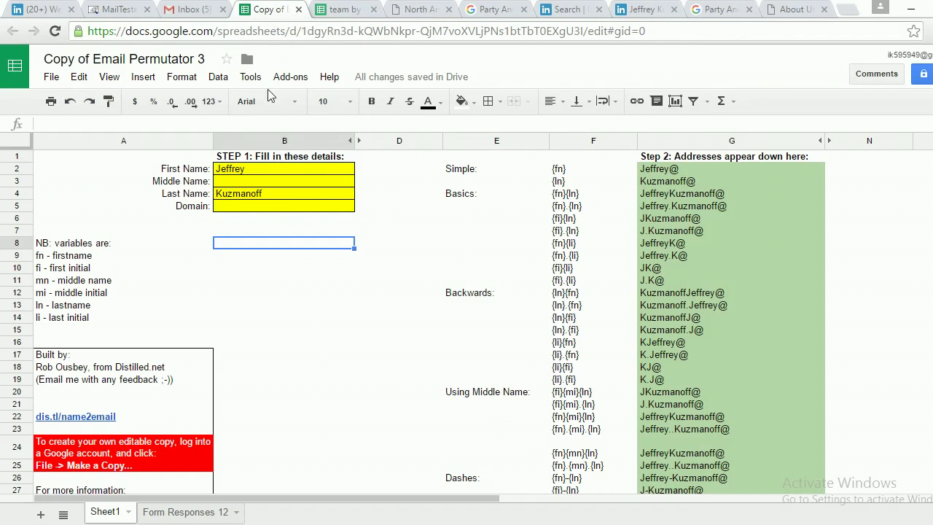
# Paste partyanimalinc.com into Domain B5 to generate the candidate addresses.
pyautogui.doubleClick(286, 212)
pyautogui.hotkey('ctrl', 'v')
pyautogui.click(267, 244)
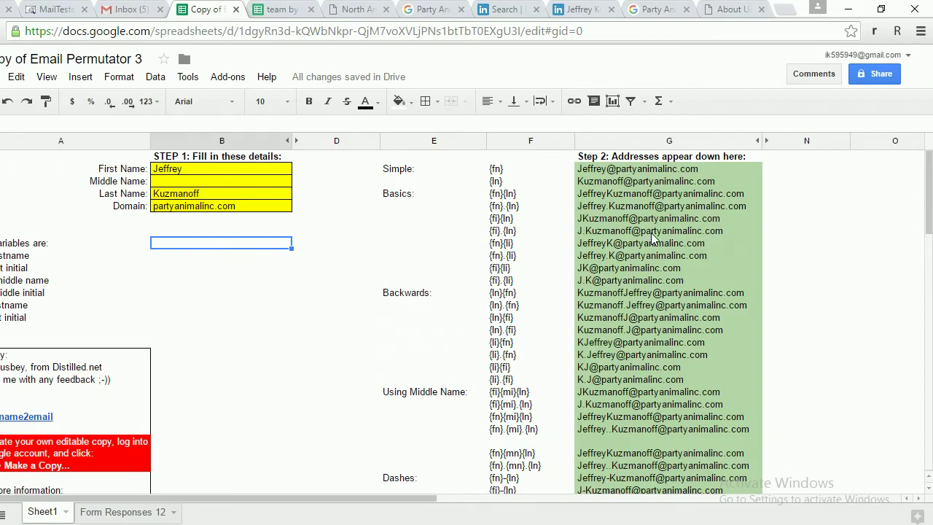
pyautogui.scroll(-5, 651, 231)
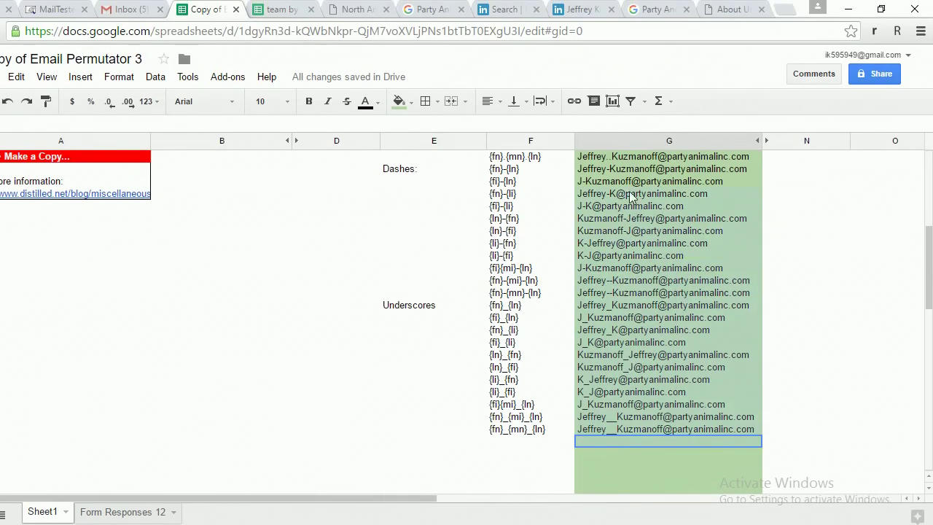
pyautogui.scroll(5, 652, 195)
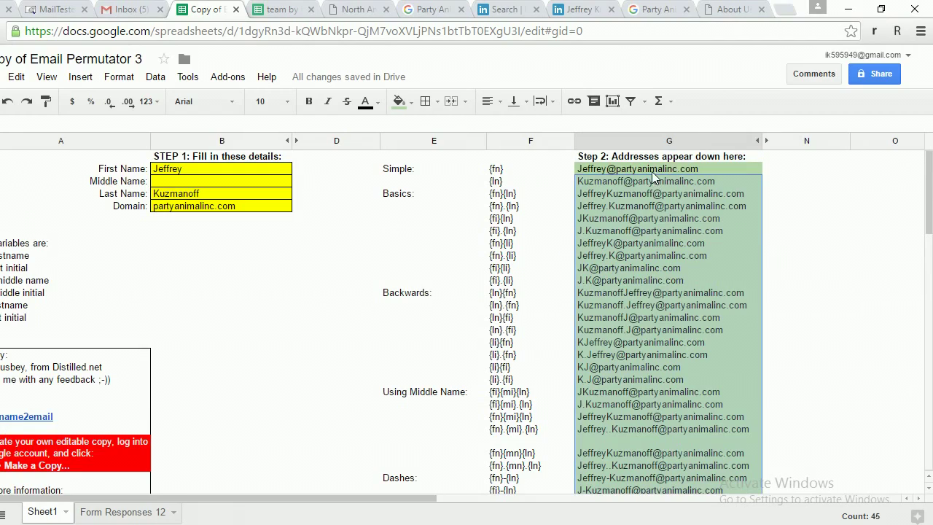
pyautogui.scroll(-1, 778, 252)
pyautogui.scroll(-9, 779, 253)
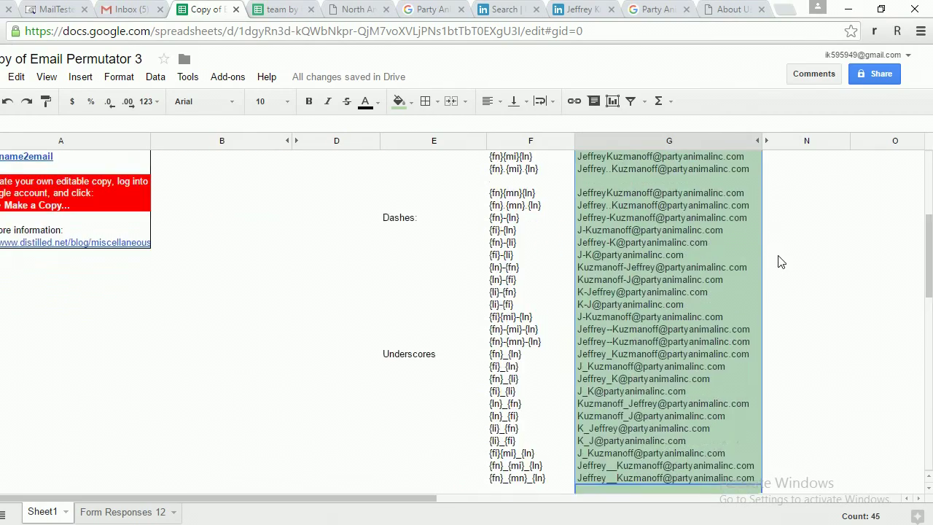
pyautogui.scroll(6, 778, 268)
pyautogui.scroll(5, 778, 269)
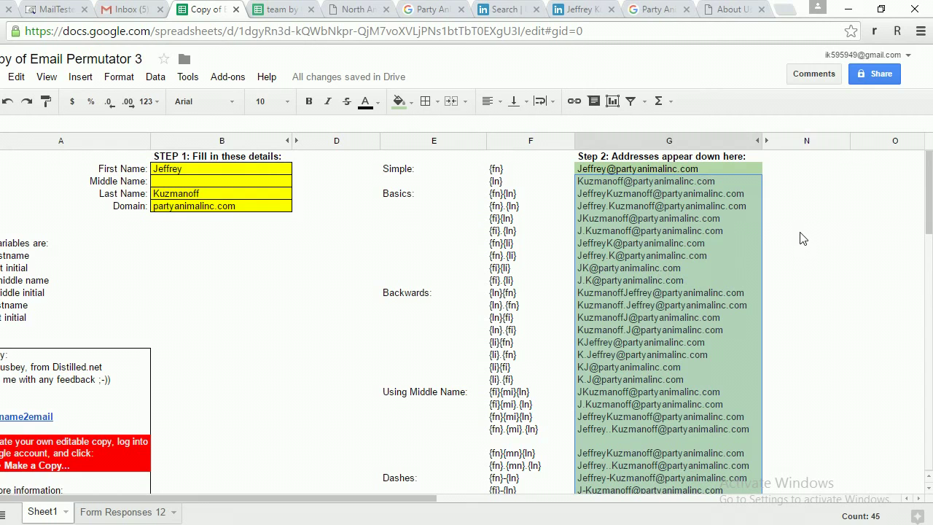
# Copy the first ten generated addresses in G2:G11.
pyautogui.click(797, 230)
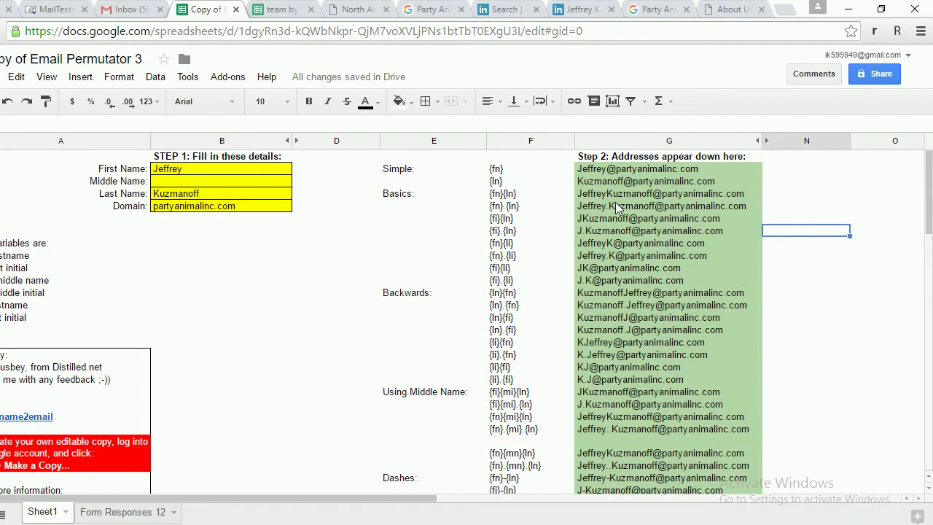
pyautogui.click(411, 171)
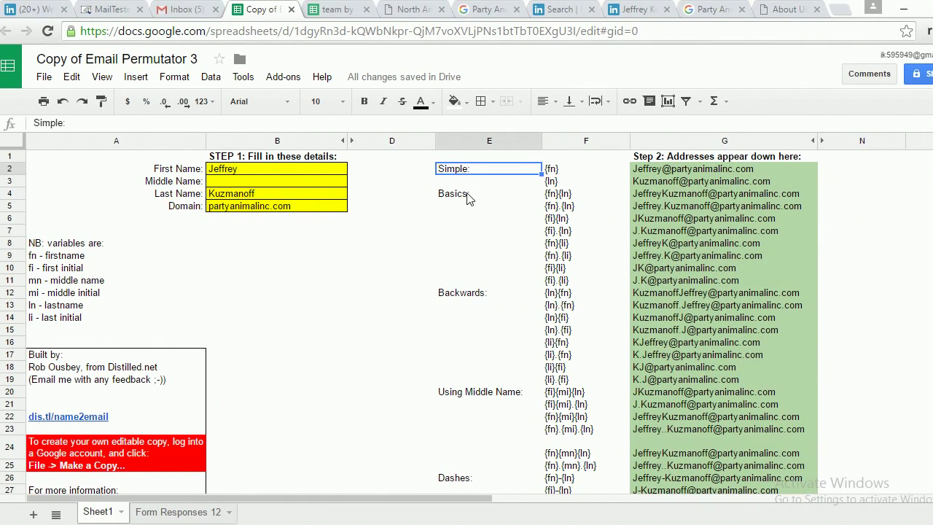
pyautogui.click(467, 194)
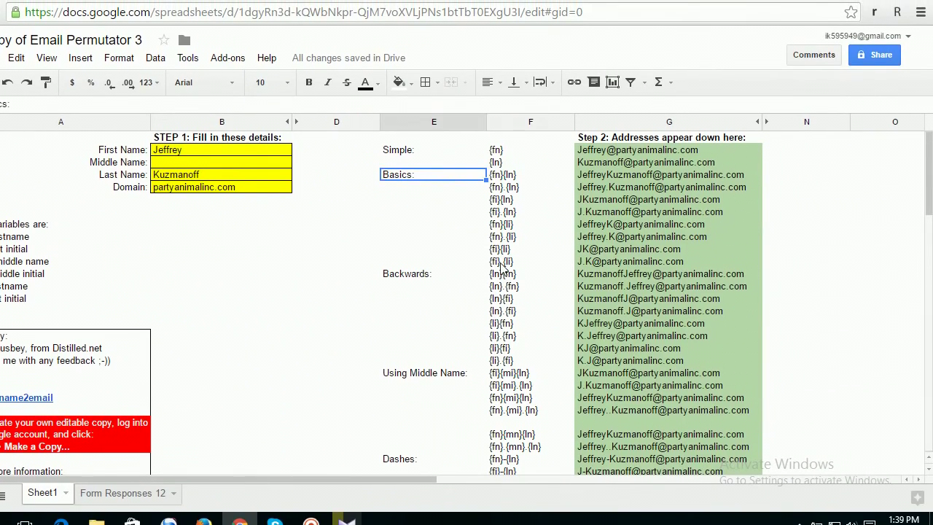
pyautogui.click(501, 262)
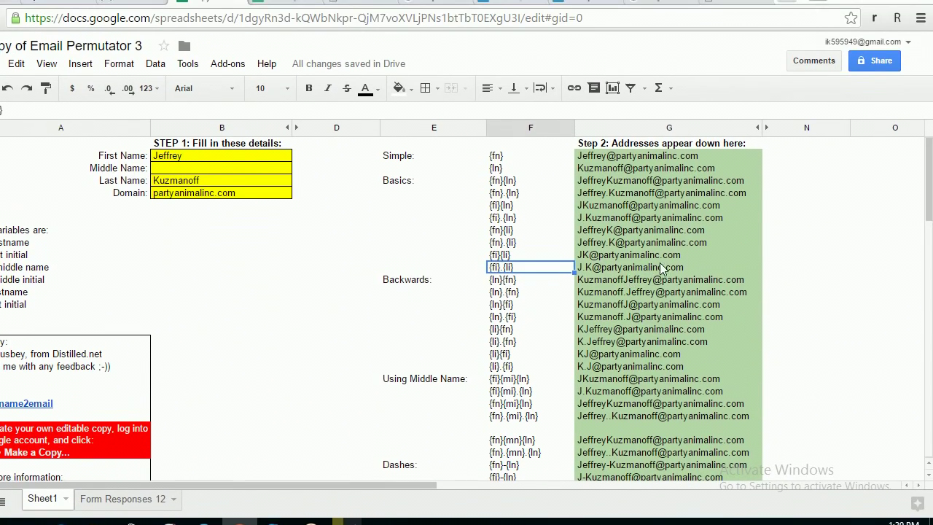
pyautogui.click(659, 244)
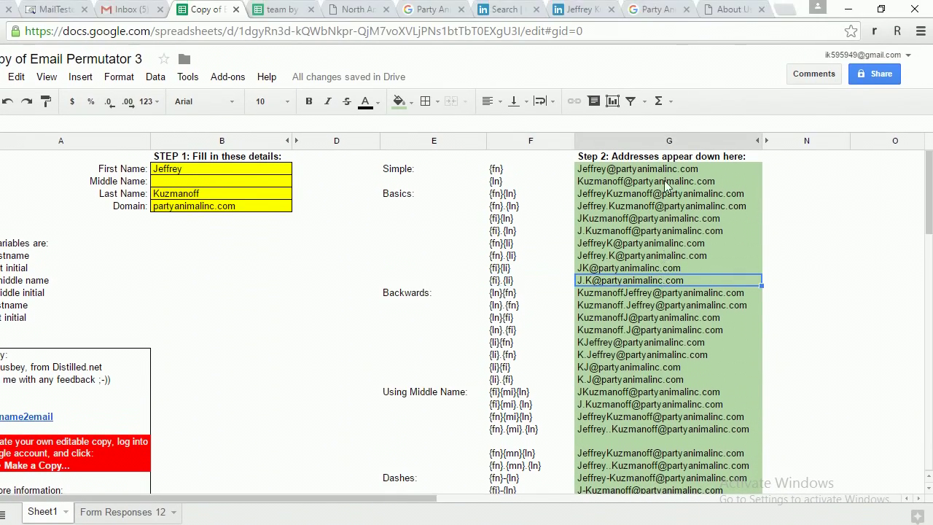
pyautogui.moveTo(656, 170); pyautogui.dragTo(660, 283)
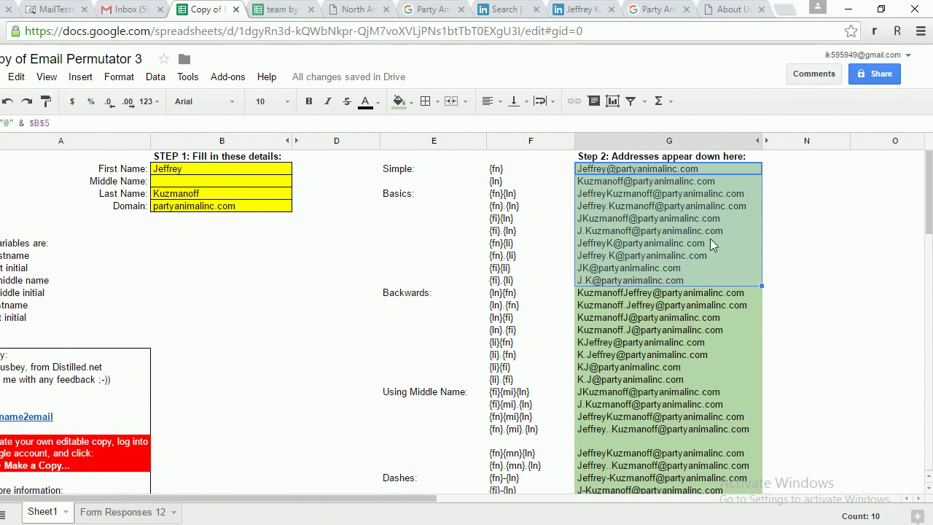
pyautogui.hotkey('ctrl', 'c')
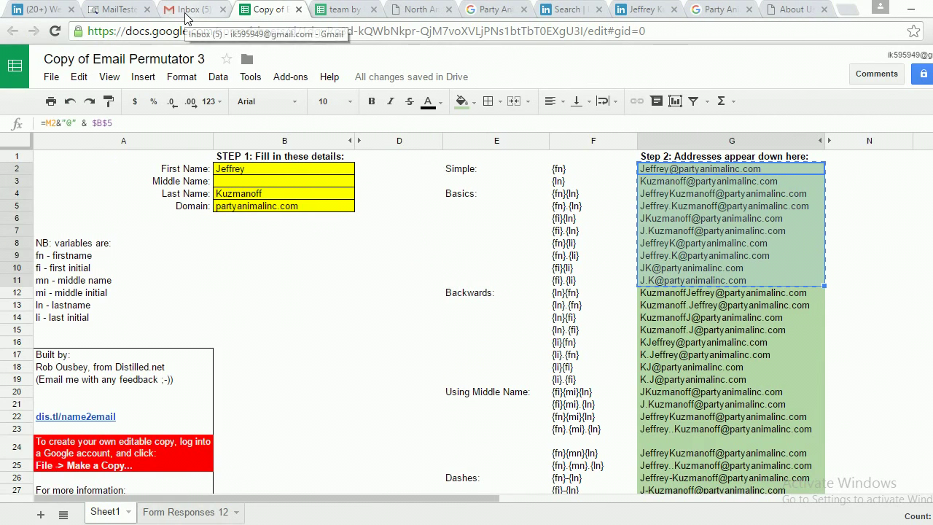
# Compose a new message from the Gmail inbox.
pyautogui.click(195, 12)
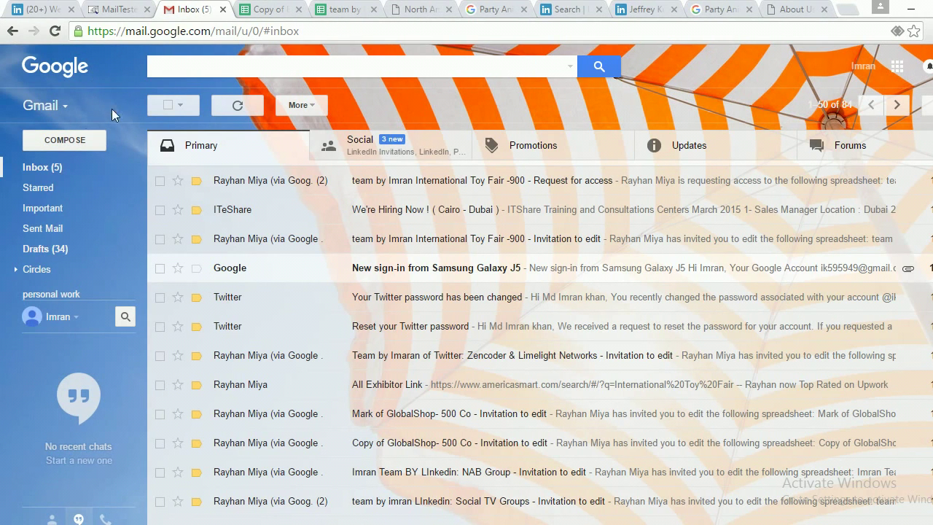
pyautogui.click(60, 140)
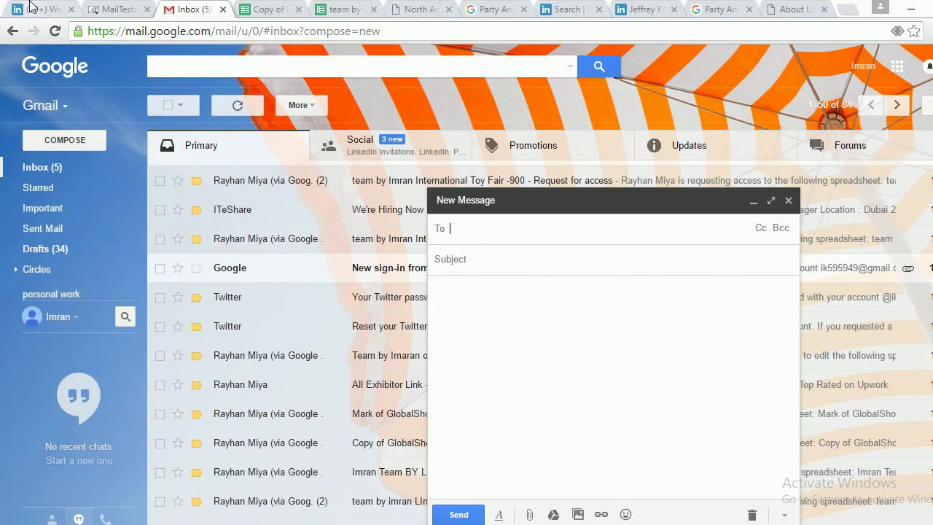
# Paste the ten copied partyanimalinc.com addresses into the draft's To field.
pyautogui.click(30, 7)
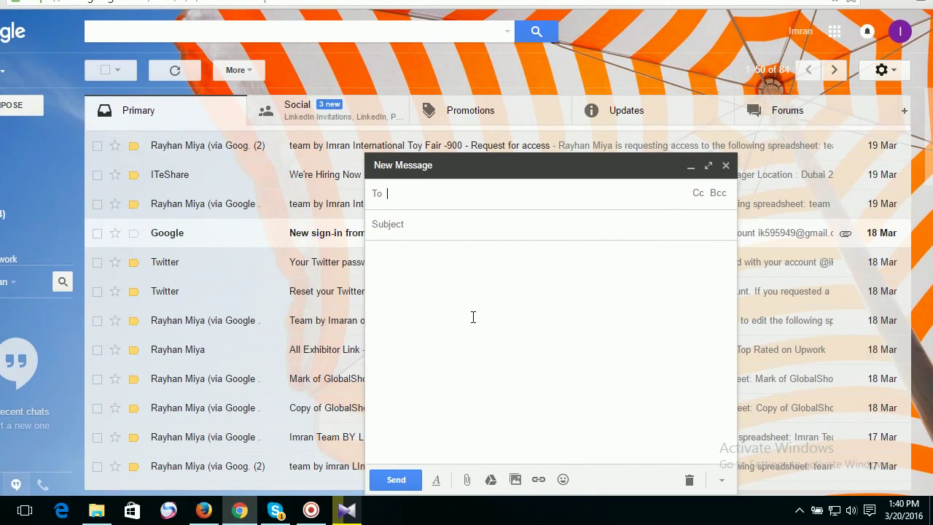
pyautogui.hotkey('ctrl', 'v')
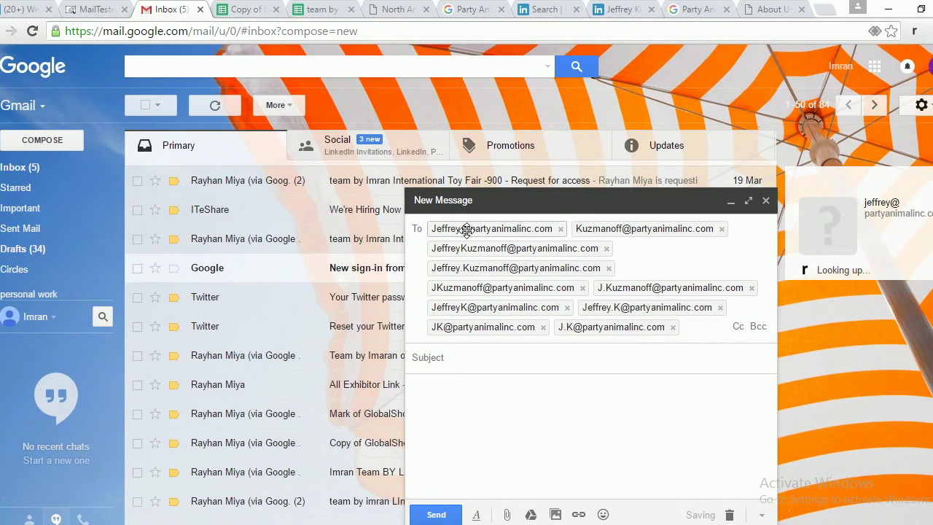
pyautogui.moveTo(489, 232)
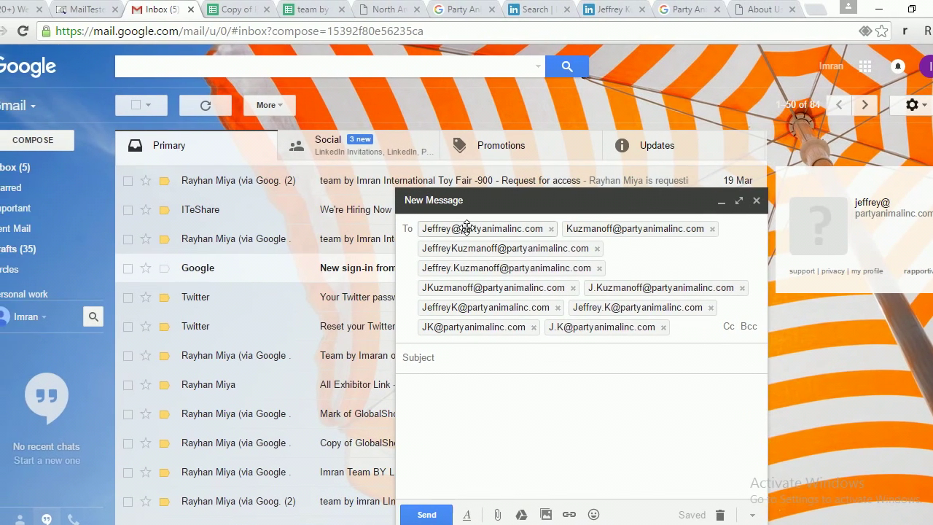
pyautogui.moveTo(433, 220)
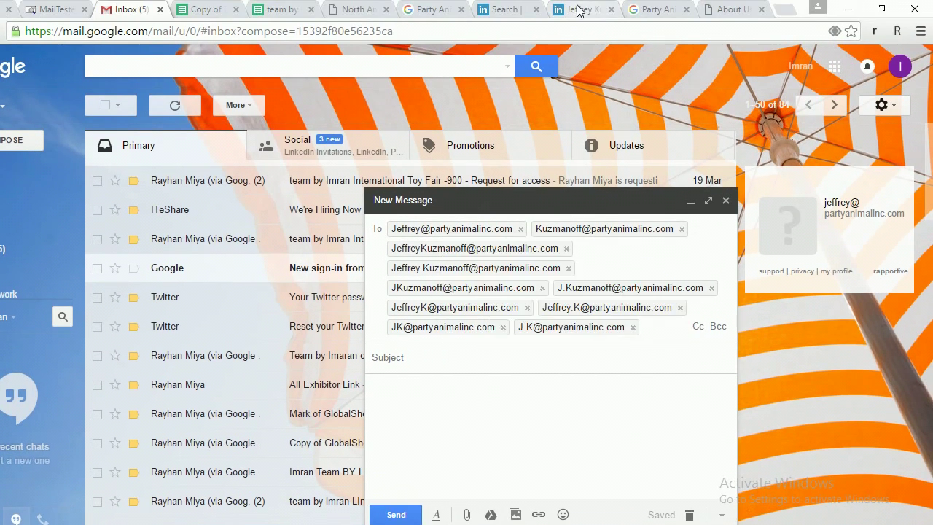
# Check the InMail options on the lead's LinkedIn profile and glance at the team spreadsheet.
pyautogui.click(577, 10)
pyautogui.click(269, 207)
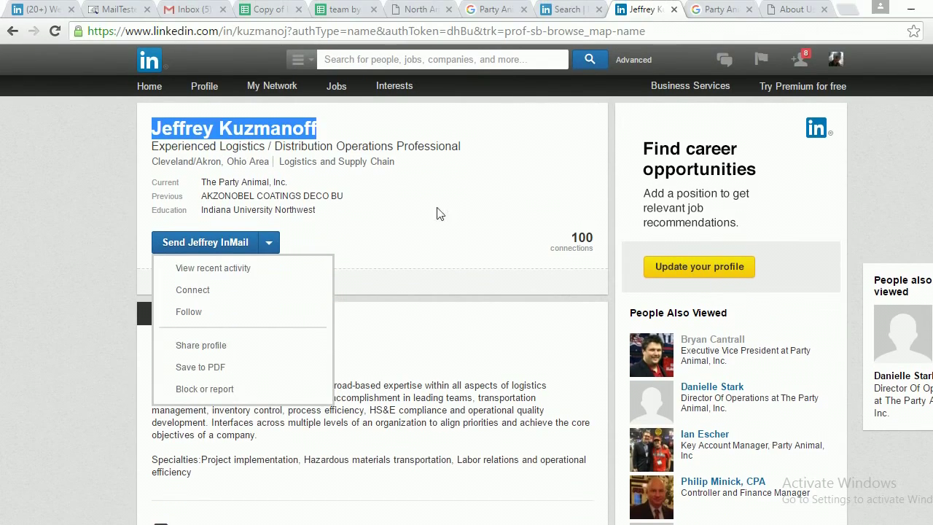
pyautogui.click(337, 17)
# Back in the draft, review the contact card of each of the ten recipient chips.
pyautogui.click(212, 10)
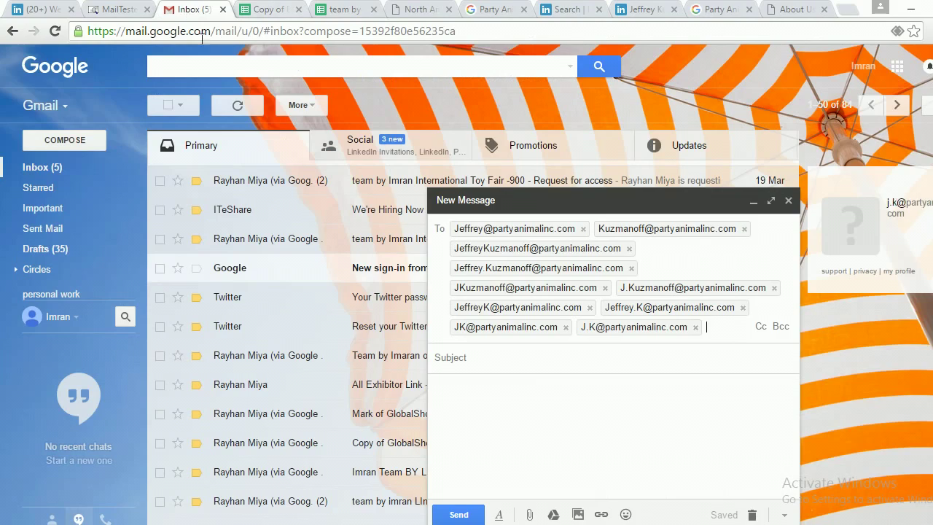
pyautogui.moveTo(496, 228)
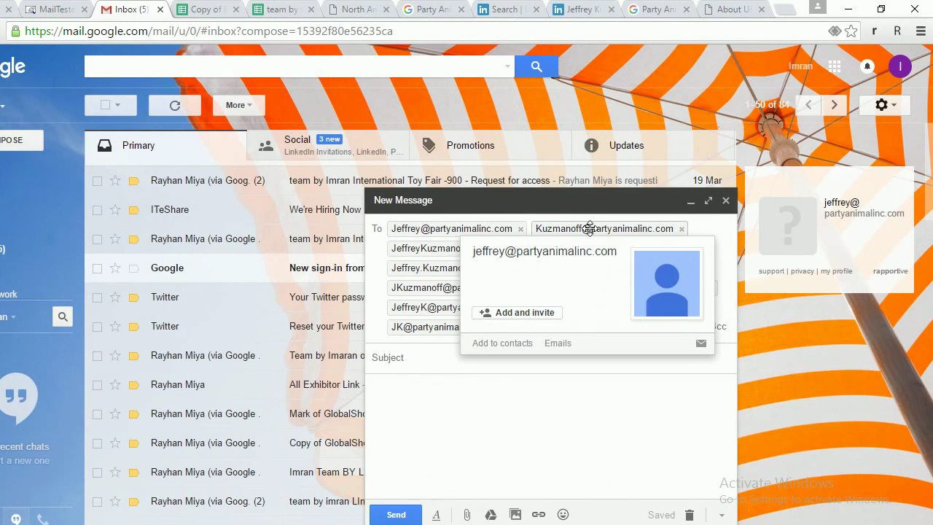
pyautogui.moveTo(588, 228)
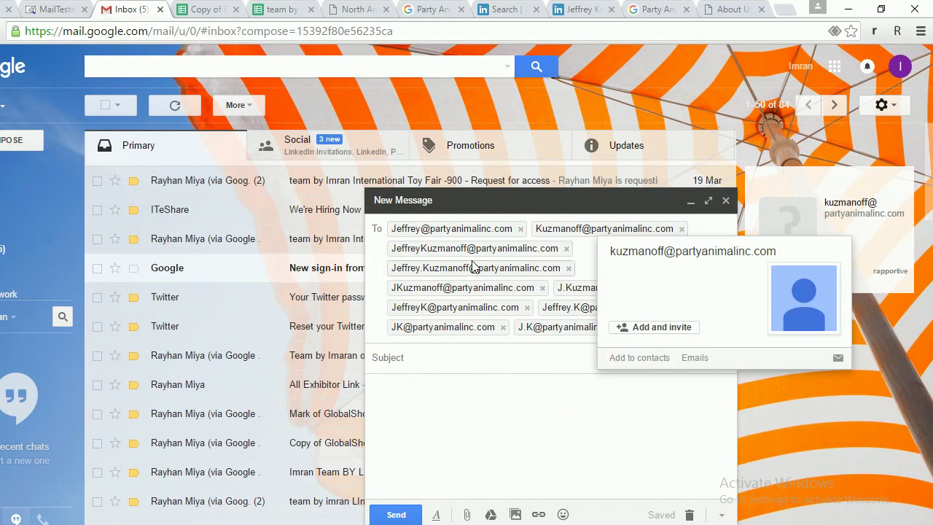
pyautogui.moveTo(453, 247)
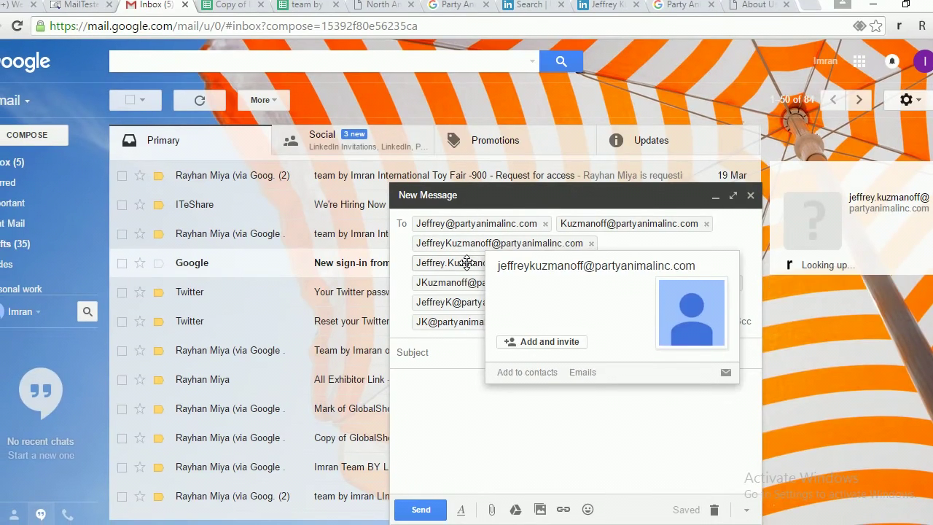
pyautogui.moveTo(456, 268)
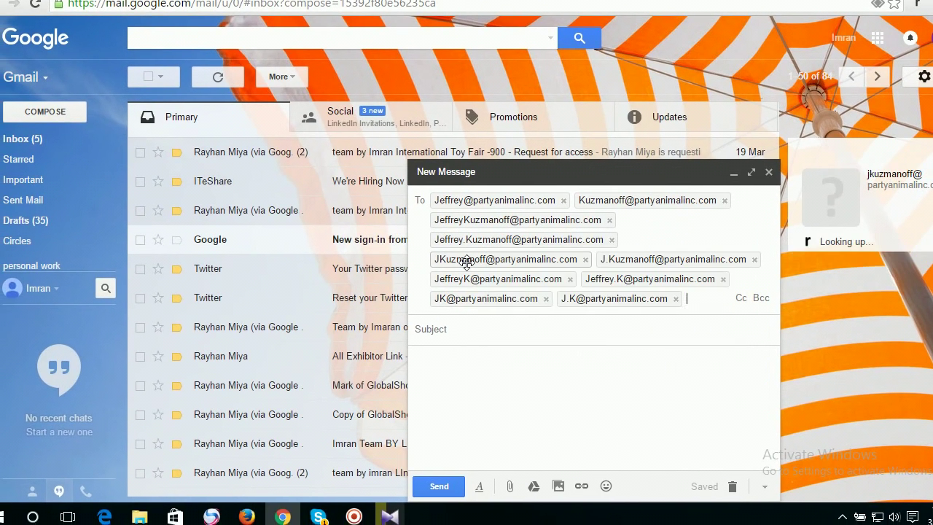
pyautogui.moveTo(448, 286)
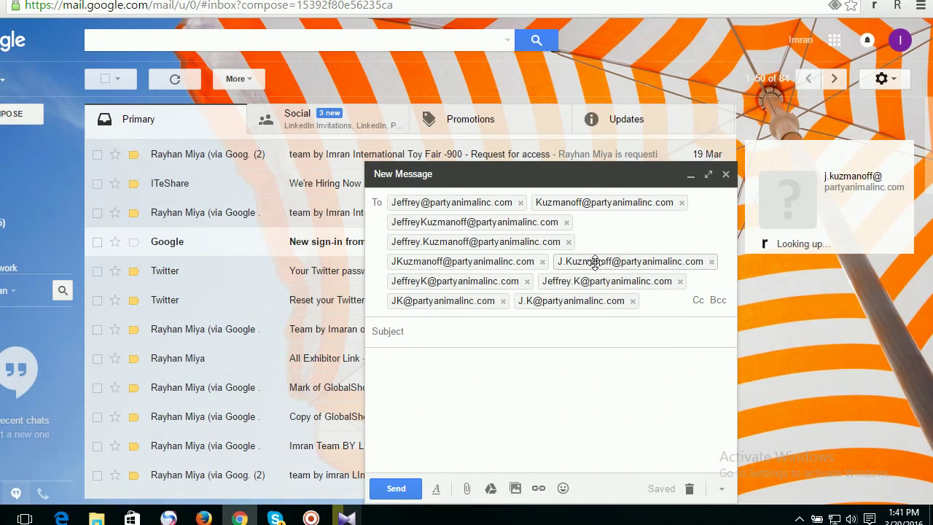
pyautogui.moveTo(638, 260)
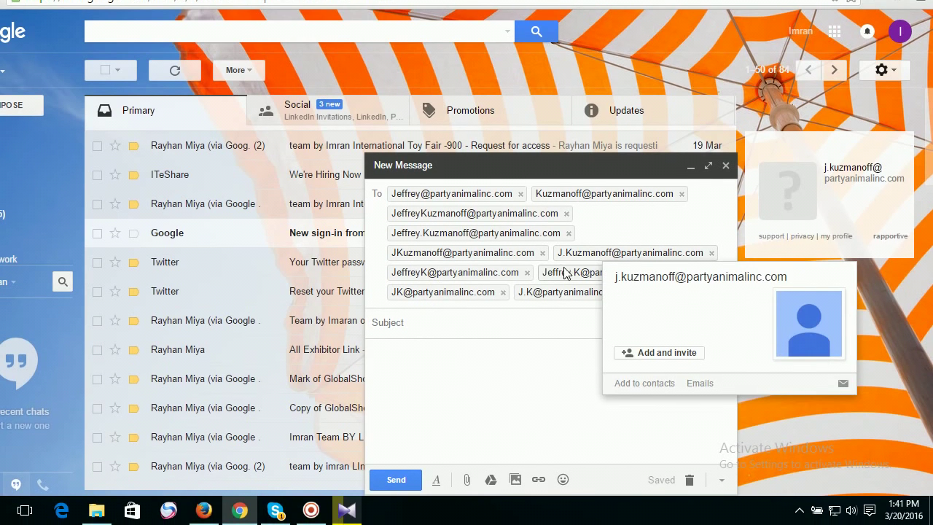
pyautogui.moveTo(563, 279)
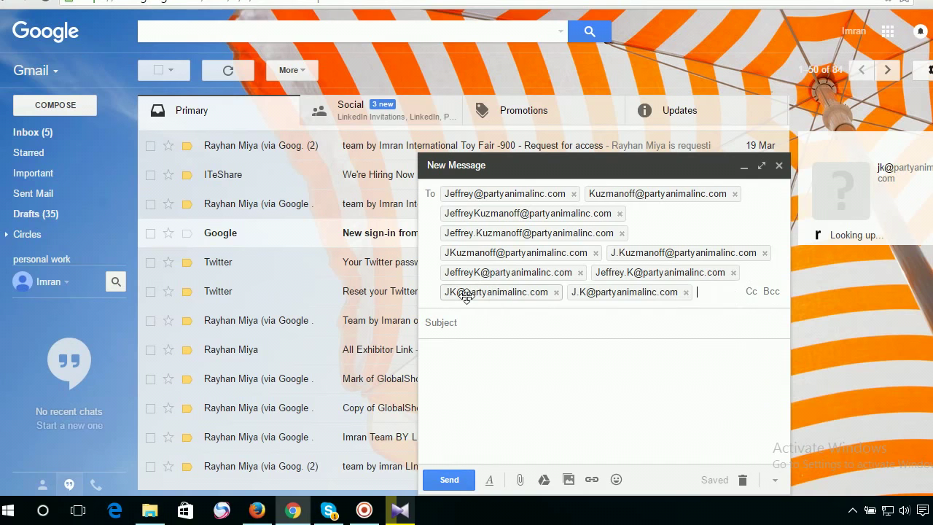
pyautogui.moveTo(469, 295)
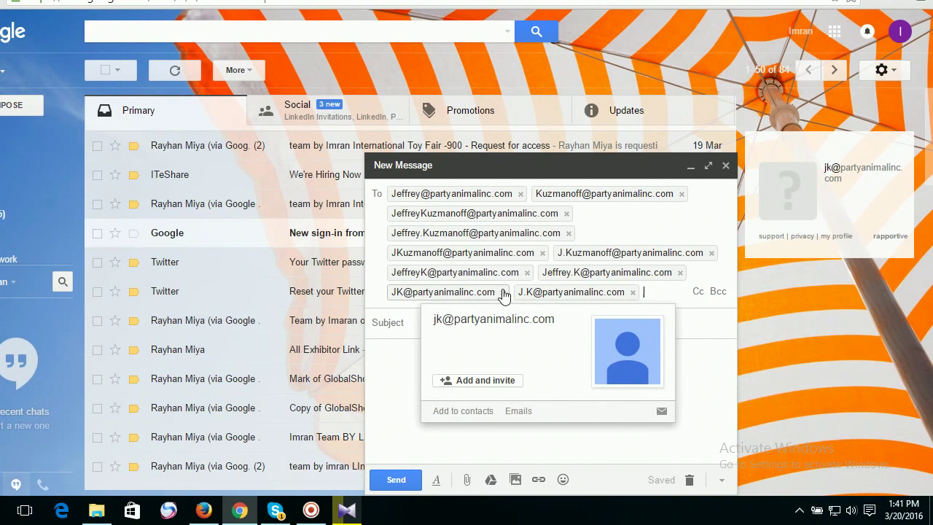
pyautogui.moveTo(543, 290)
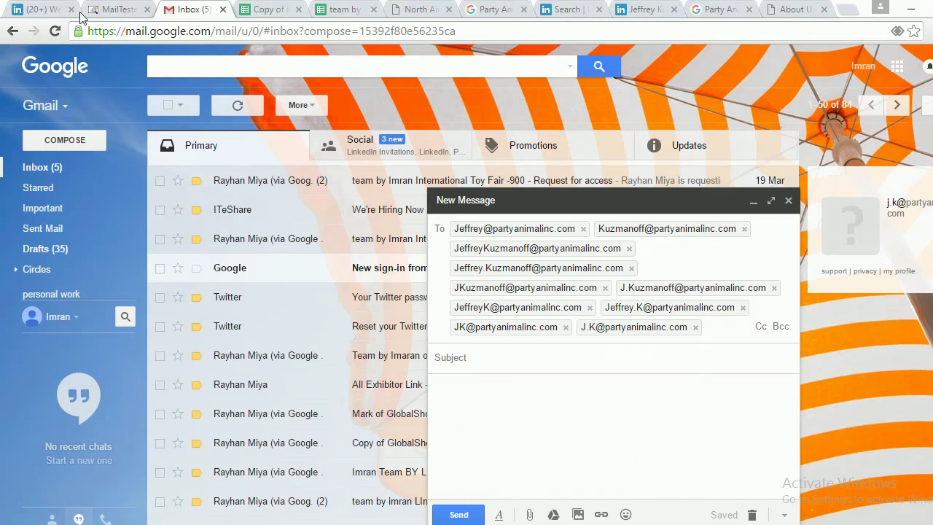
# Copy the first recipient address from the draft and run a MailTester check on it.
pyautogui.click(109, 5)
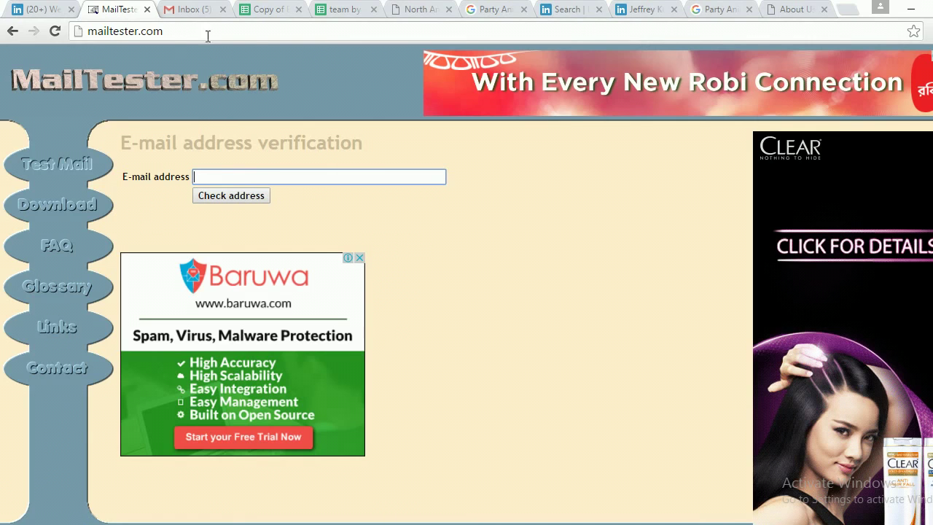
pyautogui.click(194, 14)
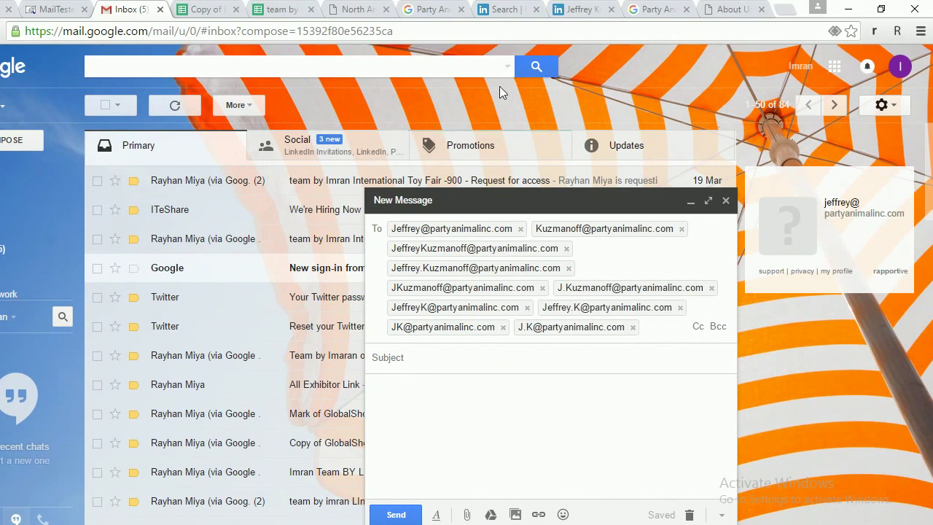
pyautogui.click(474, 228)
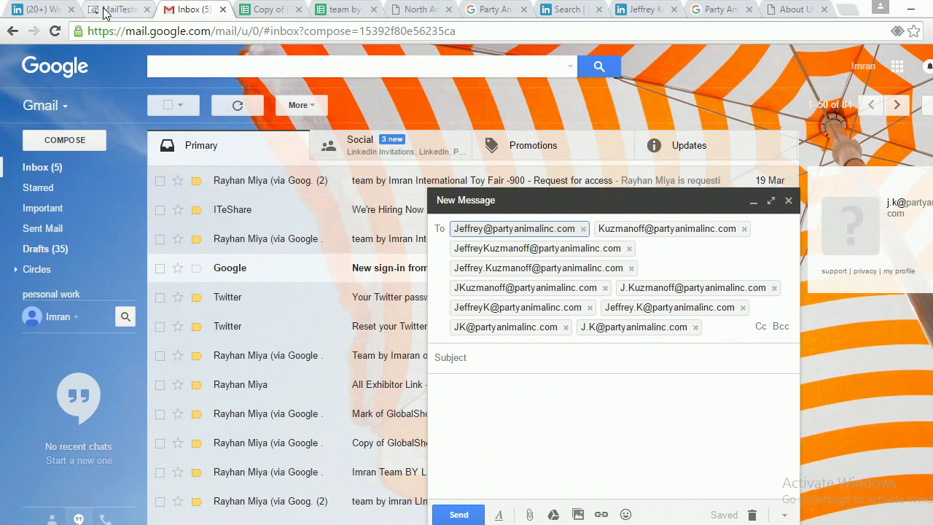
pyautogui.click(55, 9)
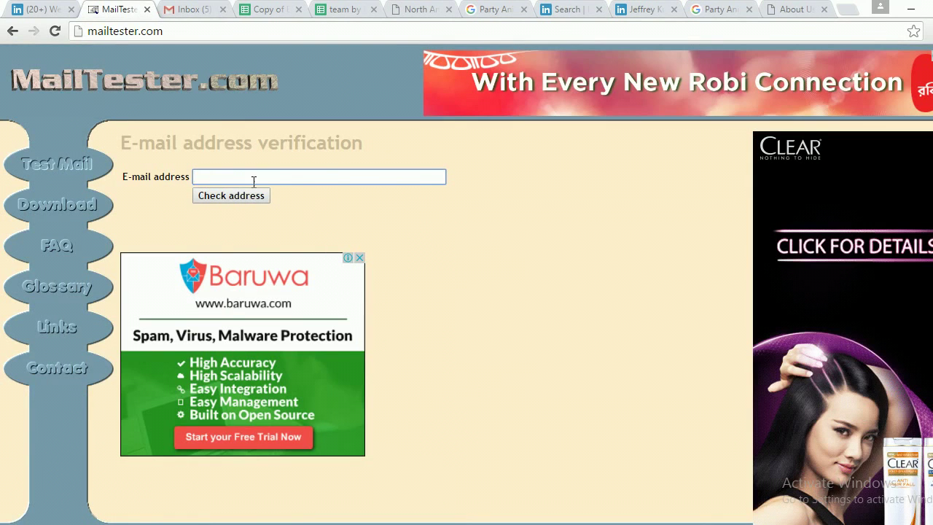
pyautogui.hotkey('ctrl', 'v')
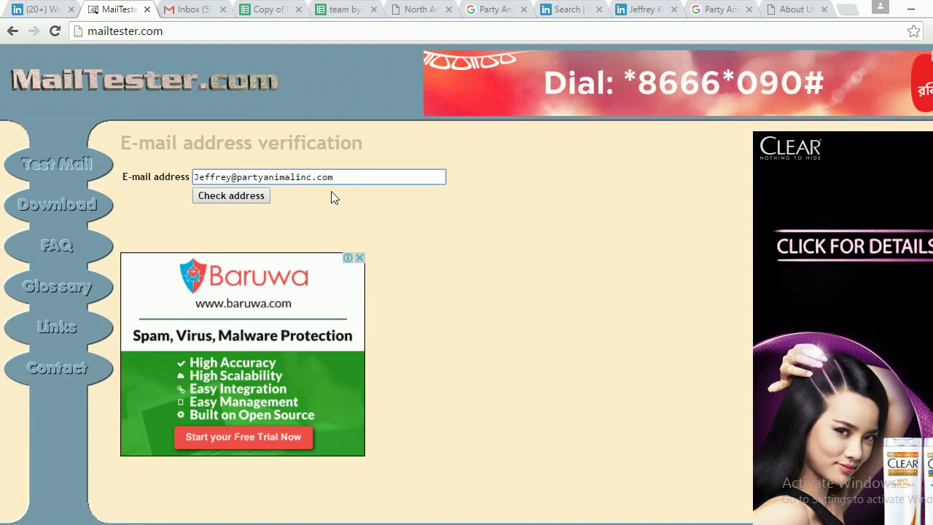
pyautogui.click(259, 195)
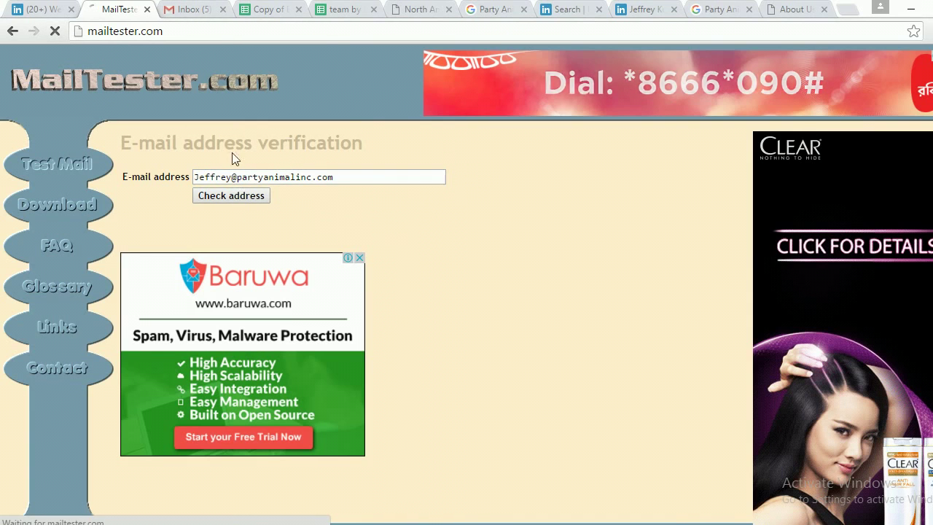
pyautogui.click(186, 8)
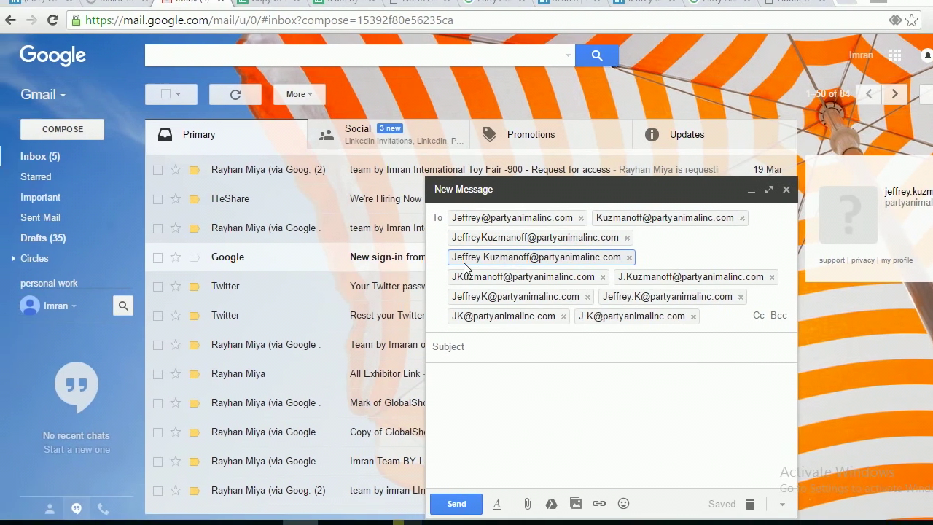
pyautogui.moveTo(441, 262)
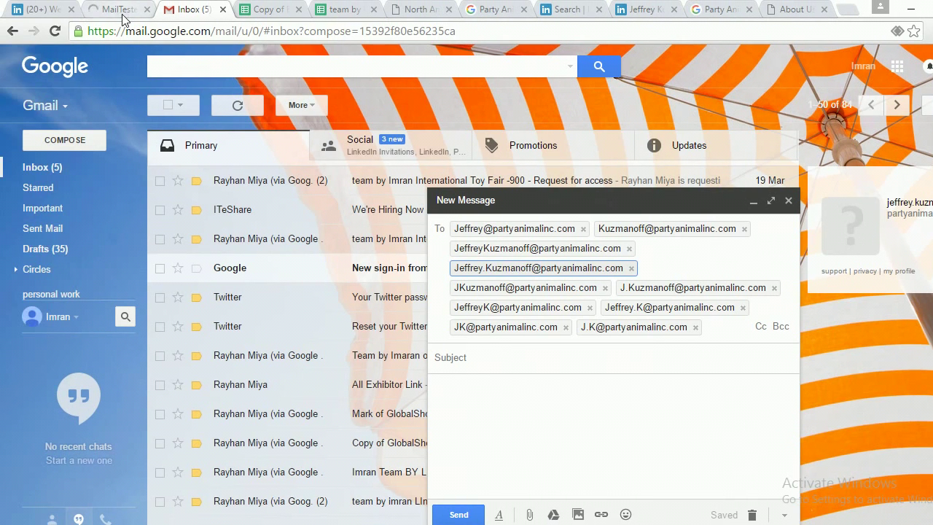
# Replace the old address in MailTester with the first-dot-last variant and run the check.
pyautogui.click(62, 6)
pyautogui.click(320, 177)
pyautogui.hotkey('ctrl', 'a')
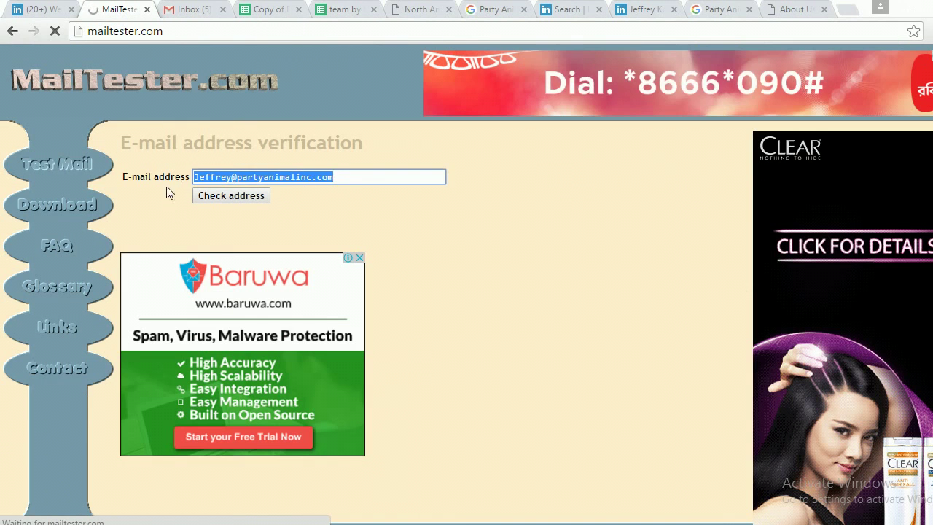
pyautogui.hotkey('ctrl', 'v')
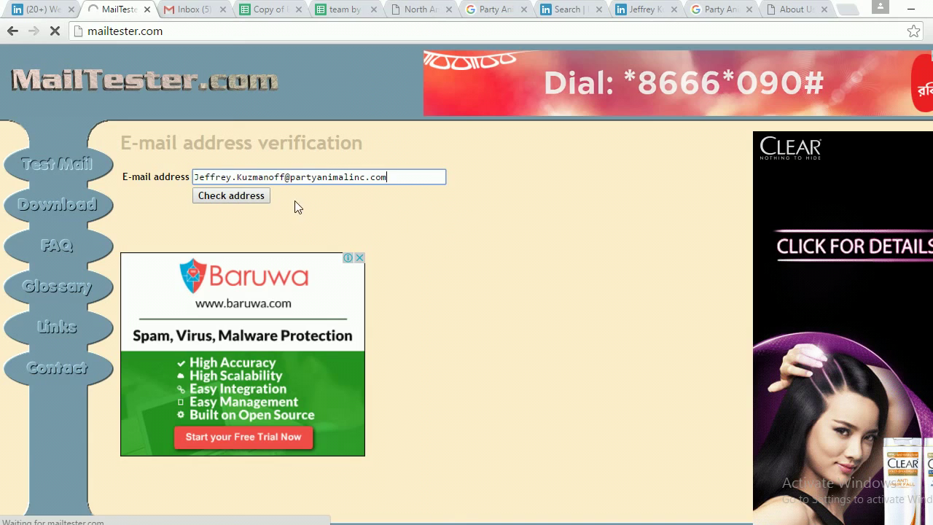
pyautogui.click(248, 197)
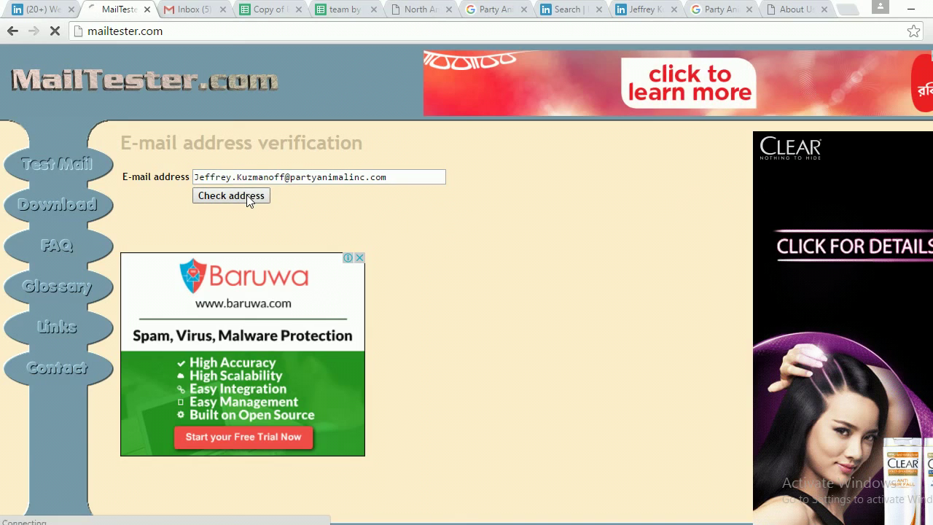
pyautogui.scroll(-1, 423, 211)
pyautogui.scroll(1, 437, 213)
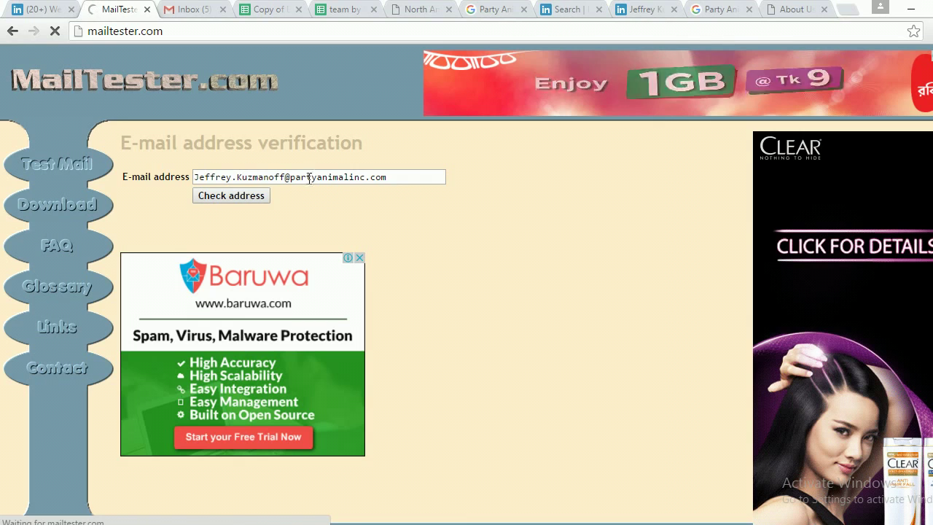
# Reload the stalled MailTester page, paste the address again and re-run the check.
pyautogui.click(57, 27)
pyautogui.click(57, 27)
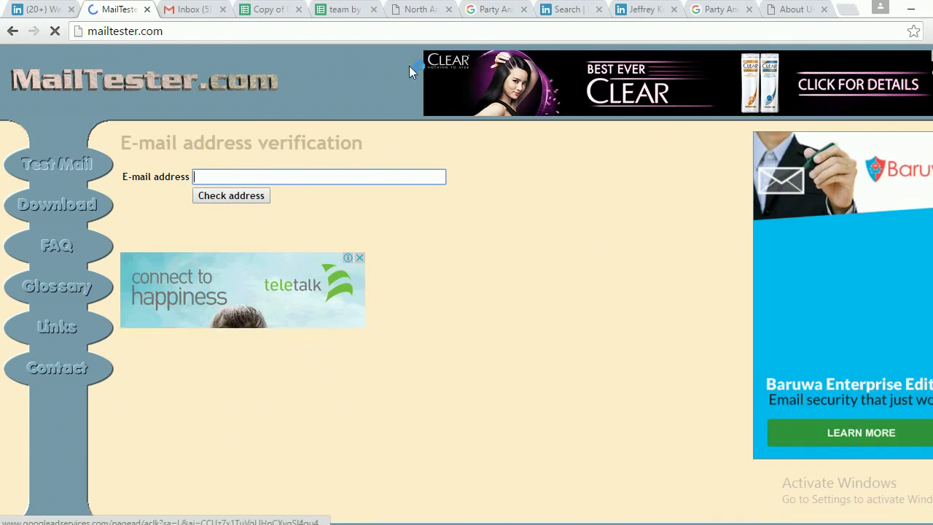
pyautogui.click(230, 175)
pyautogui.hotkey('ctrl', 'v')
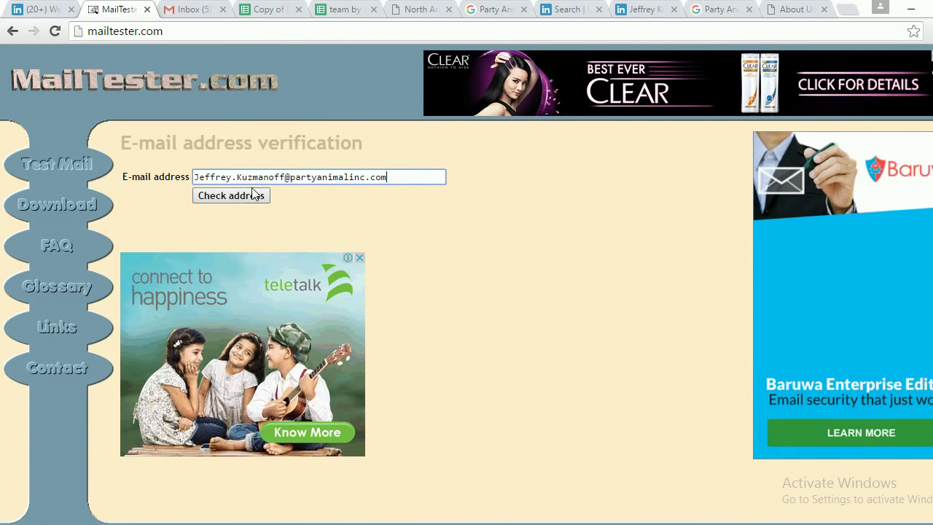
pyautogui.click(237, 198)
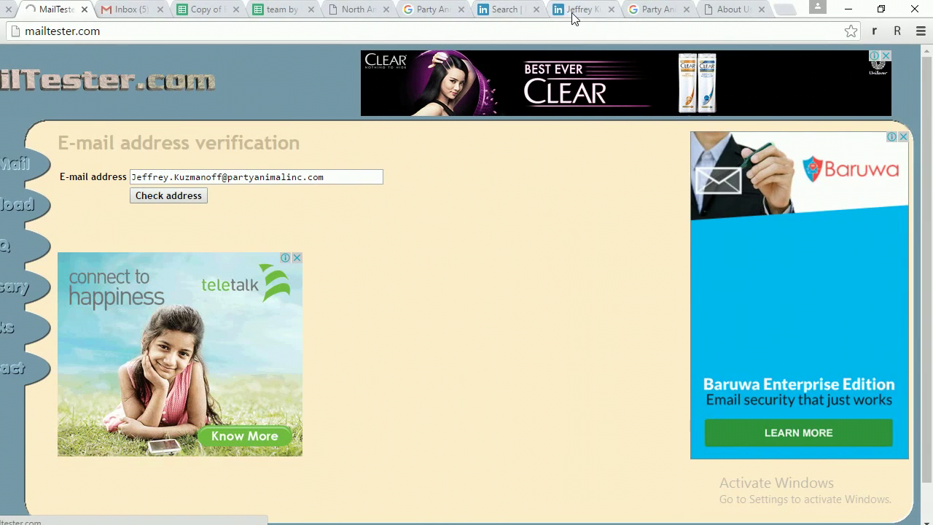
# Enter the lead's first name in B734 and surname in C734 for Party Animal, Inc.
pyautogui.click(575, 12)
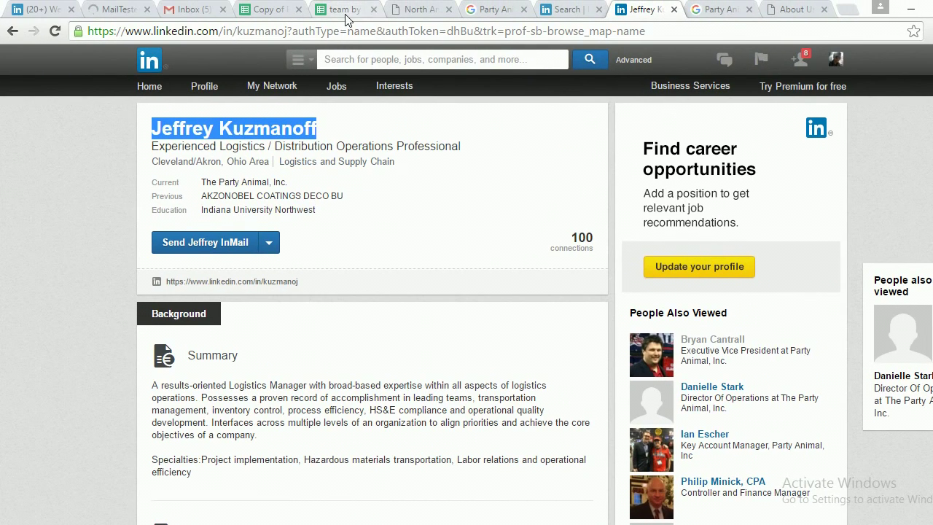
pyautogui.click(345, 14)
pyautogui.scroll(3, 429, 186)
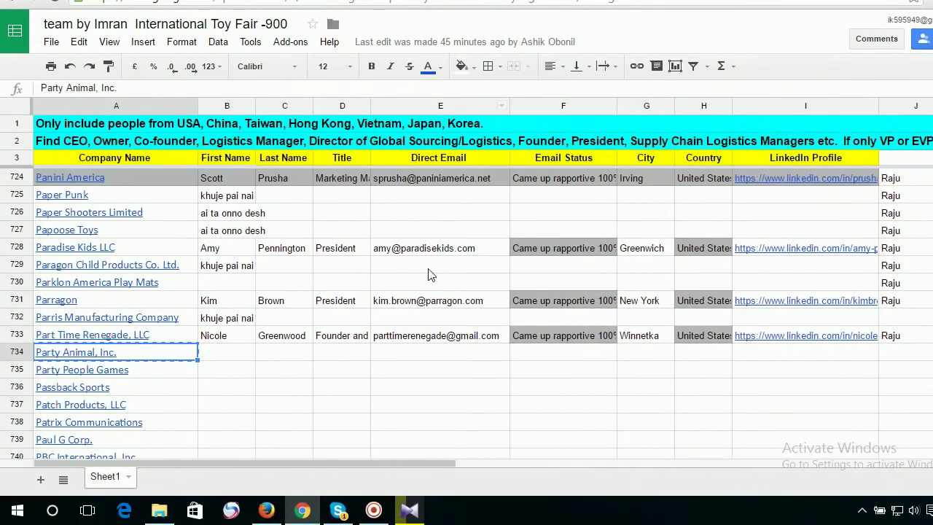
pyautogui.scroll(-1, 428, 274)
pyautogui.moveTo(126, 306)
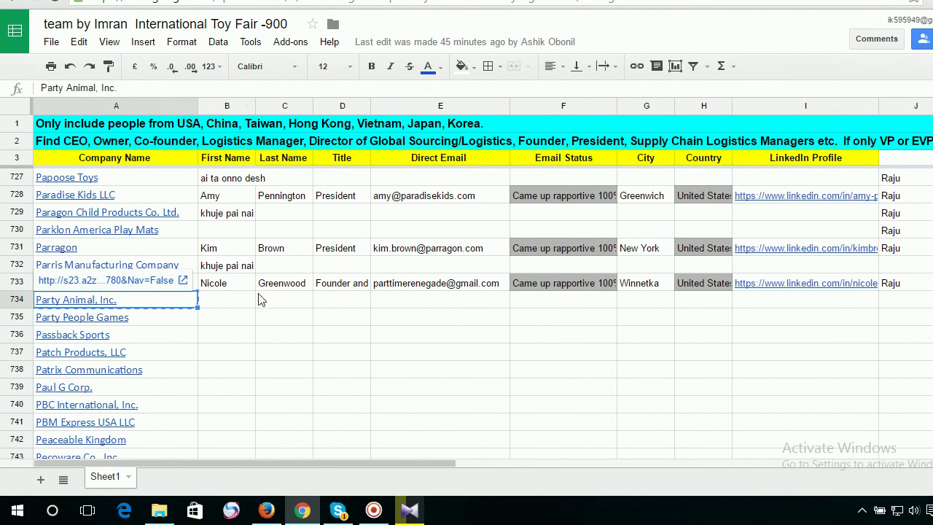
pyautogui.click(223, 303)
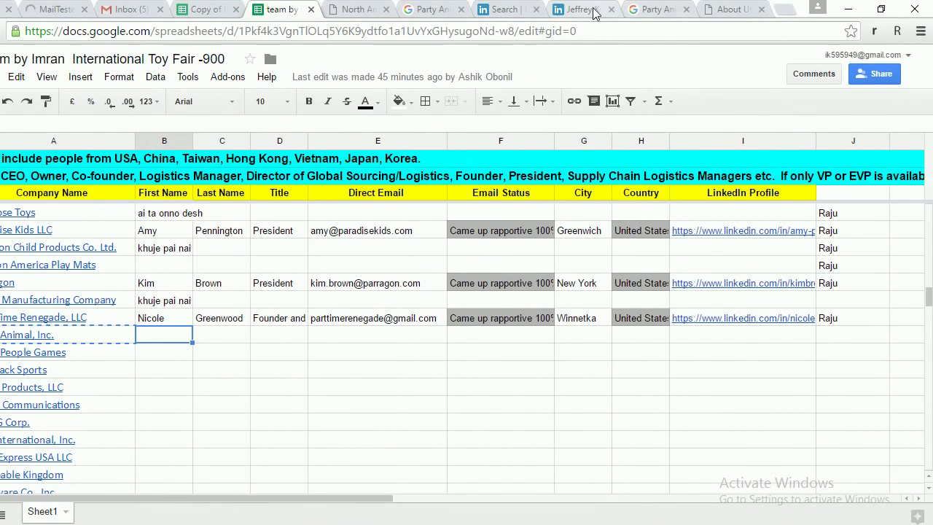
pyautogui.click(593, 13)
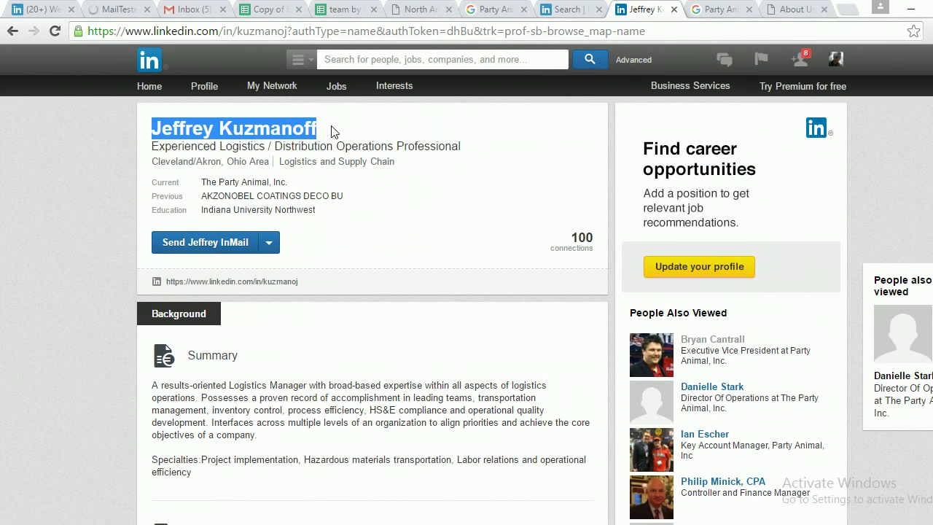
pyautogui.click(346, 9)
pyautogui.doubleClick(235, 301)
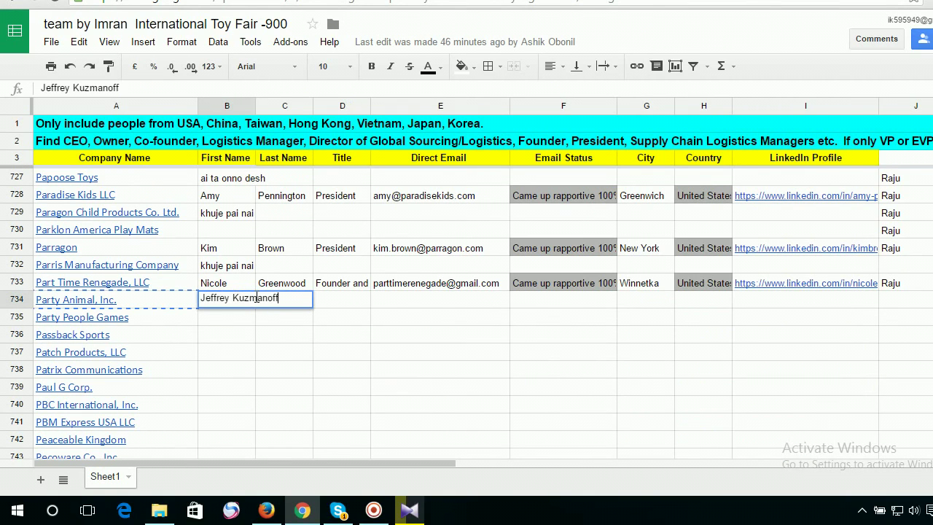
pyautogui.doubleClick(256, 298)
pyautogui.press('BackSpace')
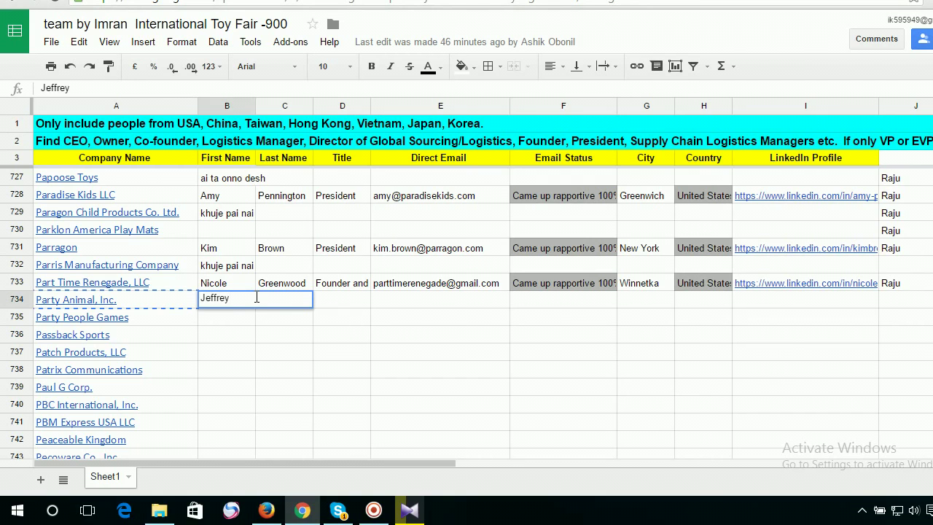
pyautogui.press('Tab')
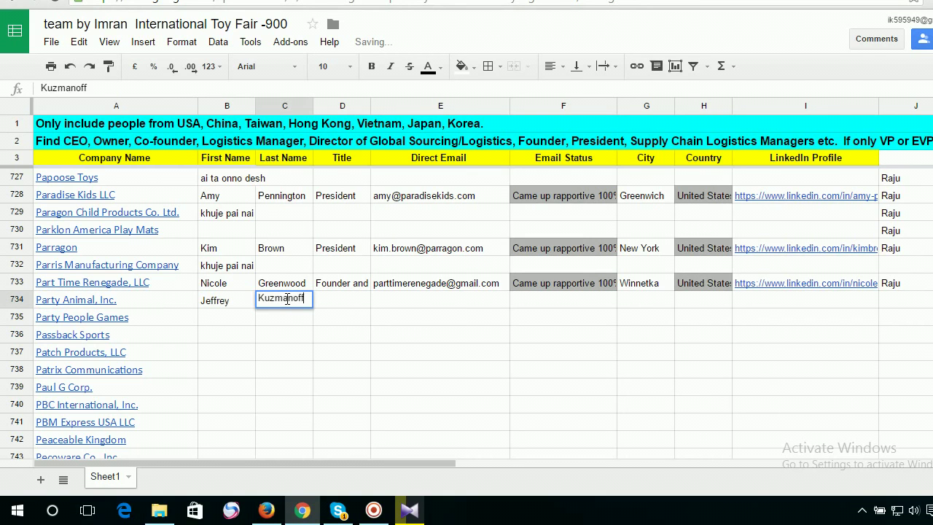
pyautogui.press('Tab')
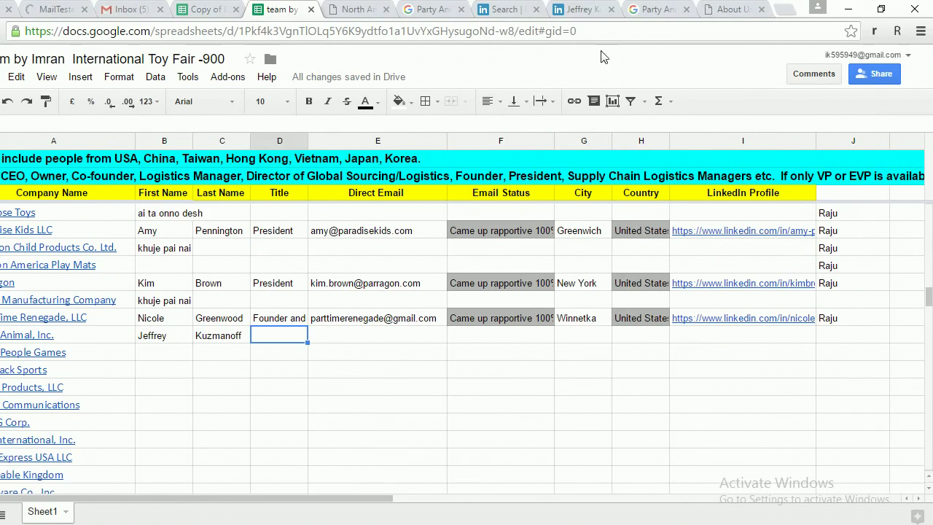
# Copy the title Vice President of Logistics from LinkedIn into D734.
pyautogui.click(641, 9)
pyautogui.scroll(-6, 367, 175)
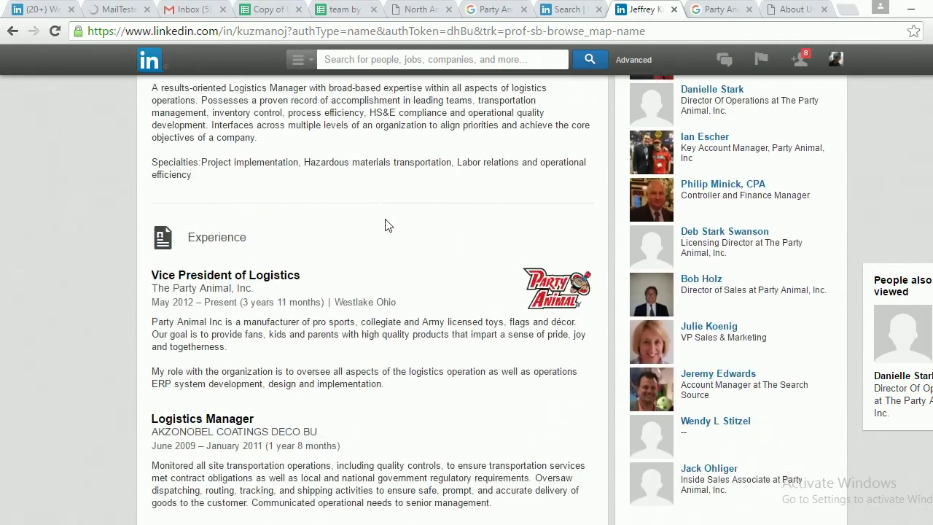
pyautogui.scroll(2, 225, 217)
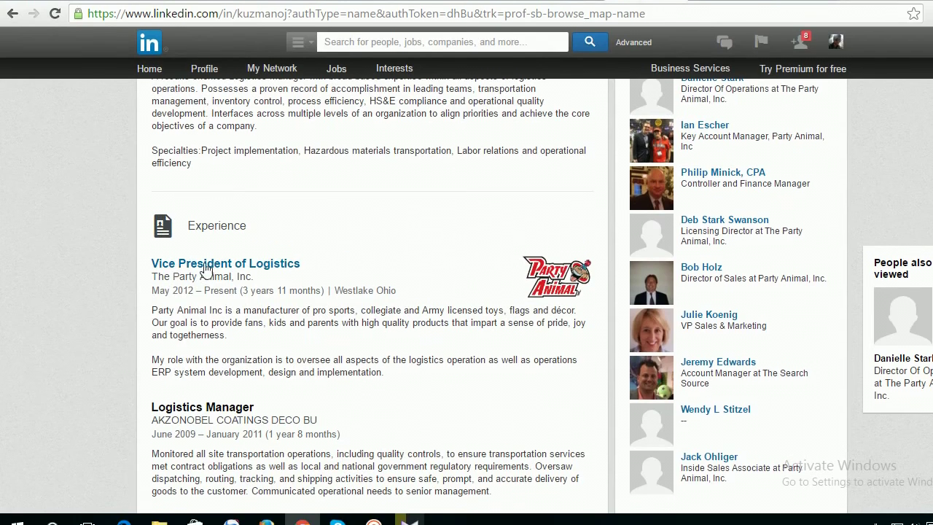
pyautogui.moveTo(310, 269); pyautogui.dragTo(150, 267)
pyautogui.hotkey('ctrl', 'c')
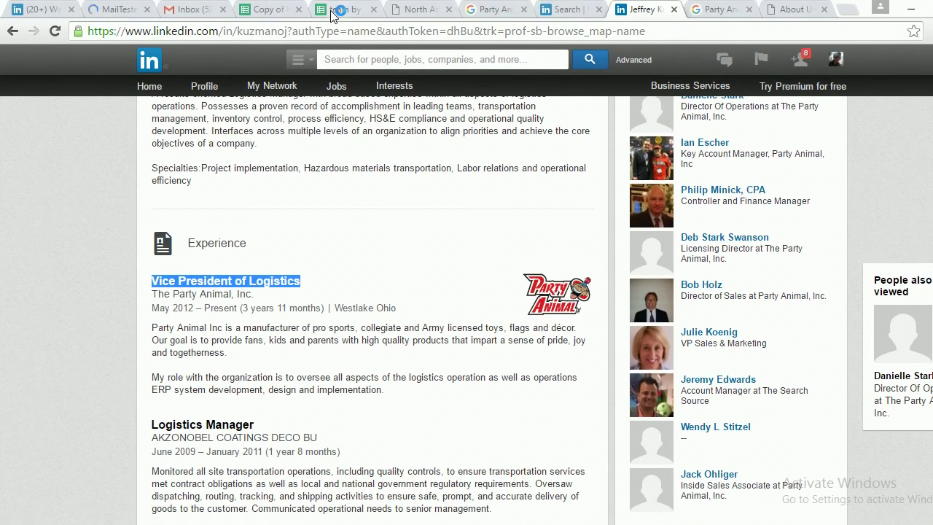
pyautogui.click(331, 12)
pyautogui.doubleClick(331, 328)
pyautogui.hotkey('ctrl', 'v')
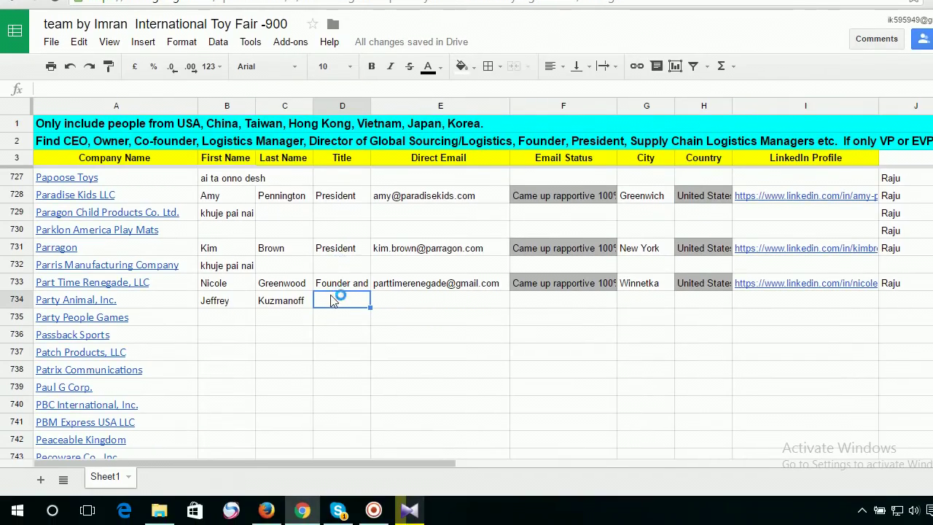
pyautogui.press('Tab')
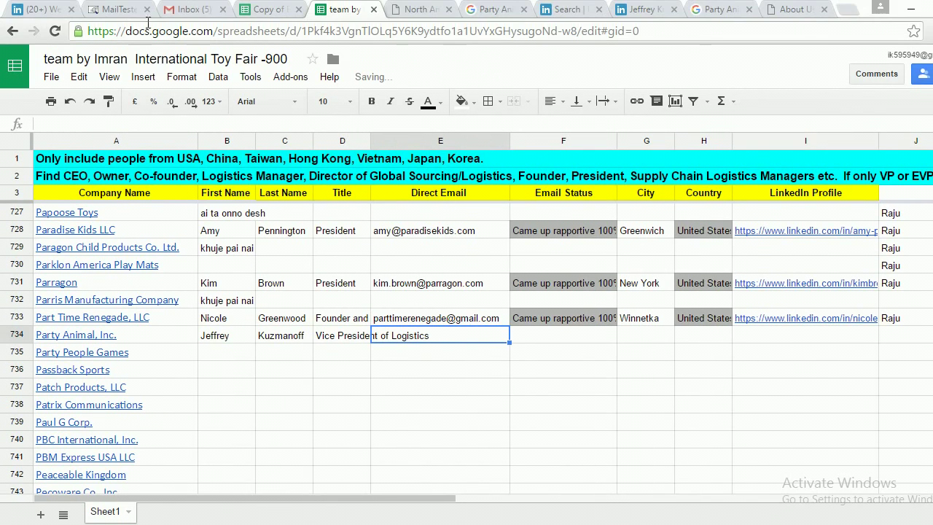
# Re-run the MailTester check on the first-dot-last address to list partyanimalinc.com's mail servers.
pyautogui.click(113, 9)
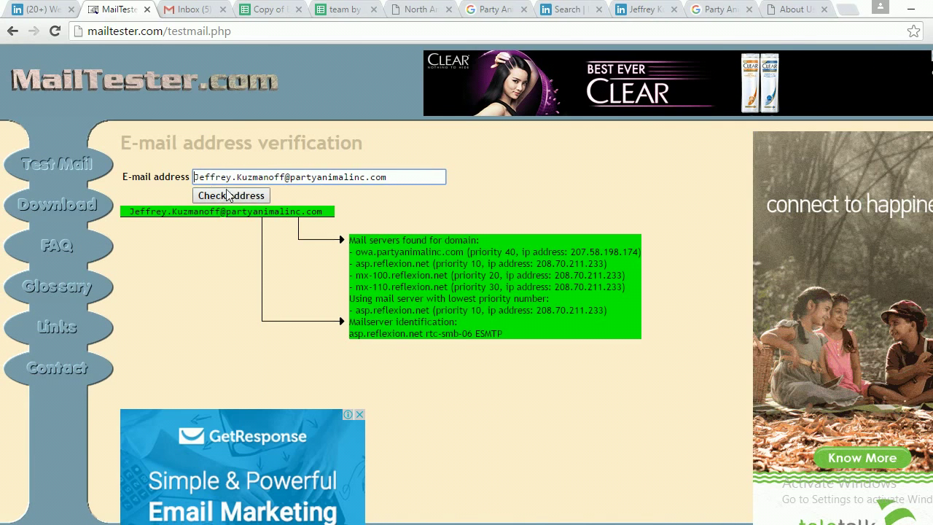
pyautogui.click(244, 197)
# Back in the Gmail draft of guessed addresses, view the contact card for the first-dot-last partyanimalinc.com candidate.
pyautogui.click(195, 10)
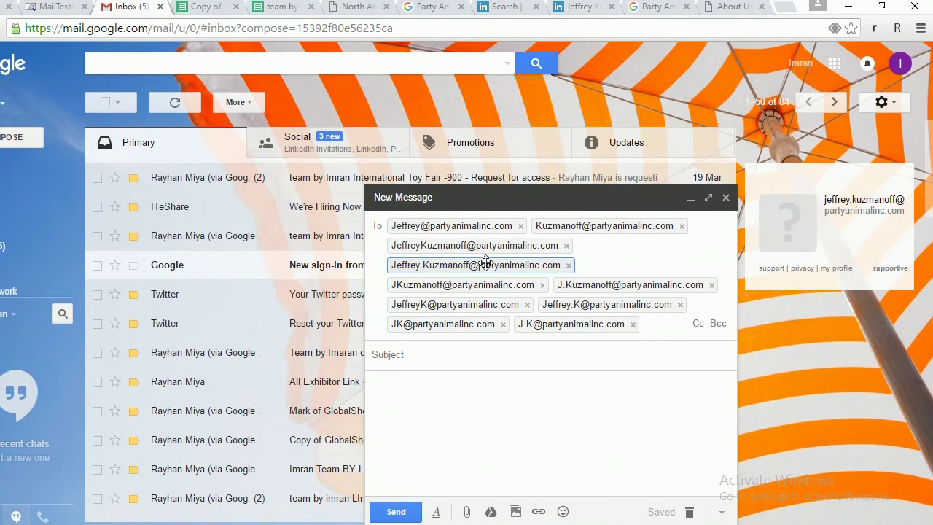
pyautogui.moveTo(486, 264)
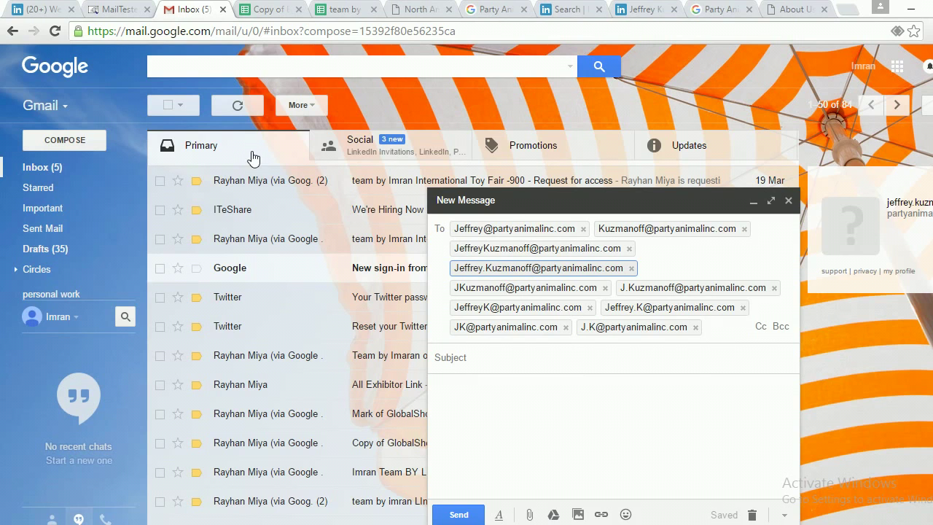
pyautogui.moveTo(249, 183)
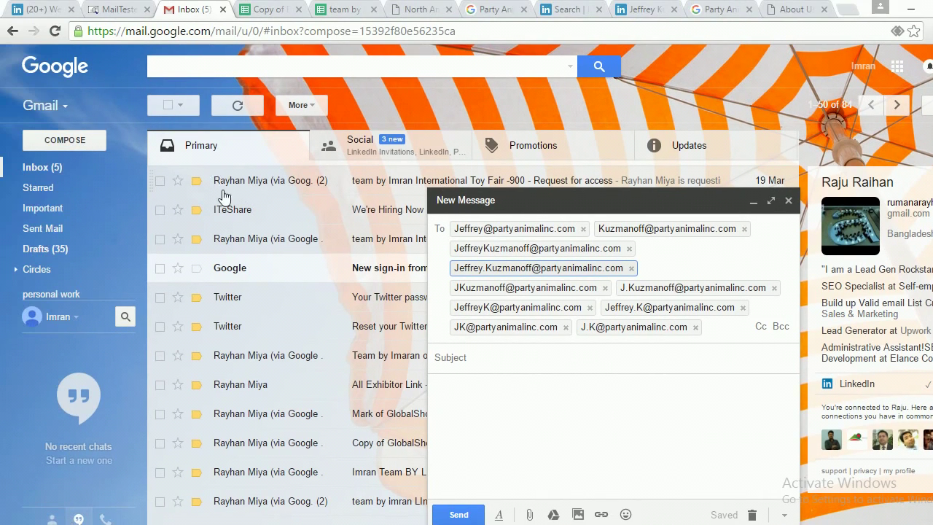
pyautogui.moveTo(232, 185)
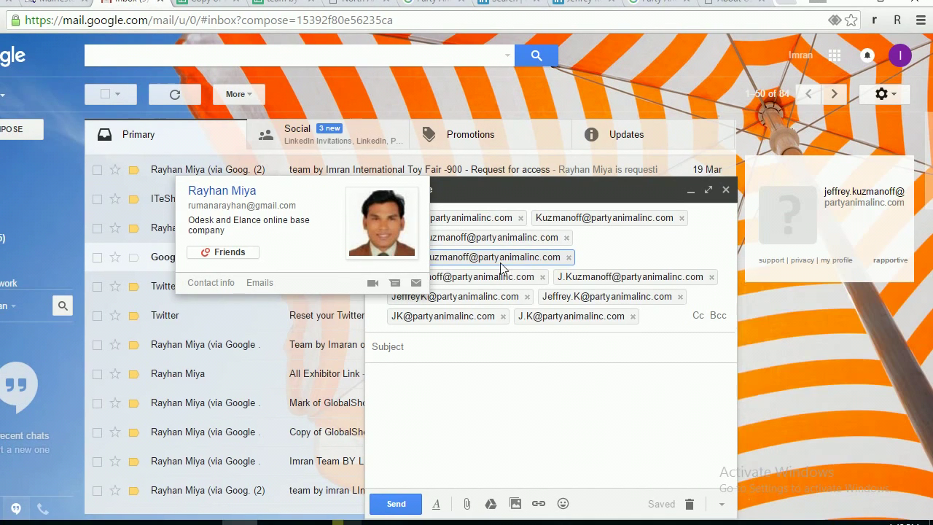
pyautogui.moveTo(555, 271)
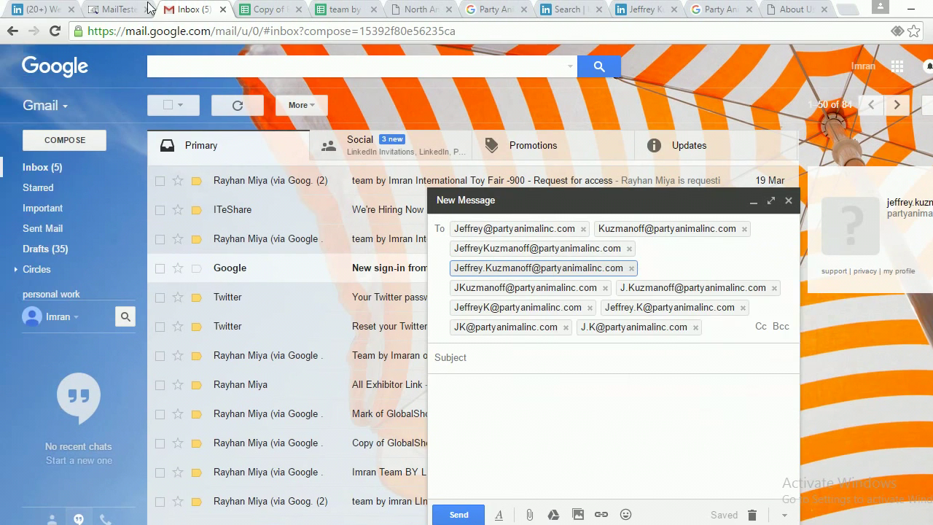
pyautogui.click(56, 9)
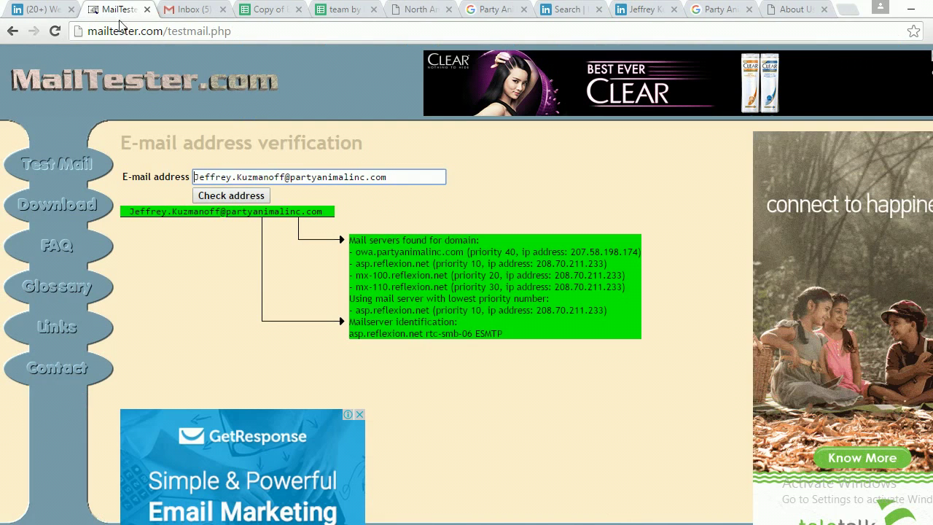
pyautogui.moveTo(399, 176); pyautogui.dragTo(164, 179)
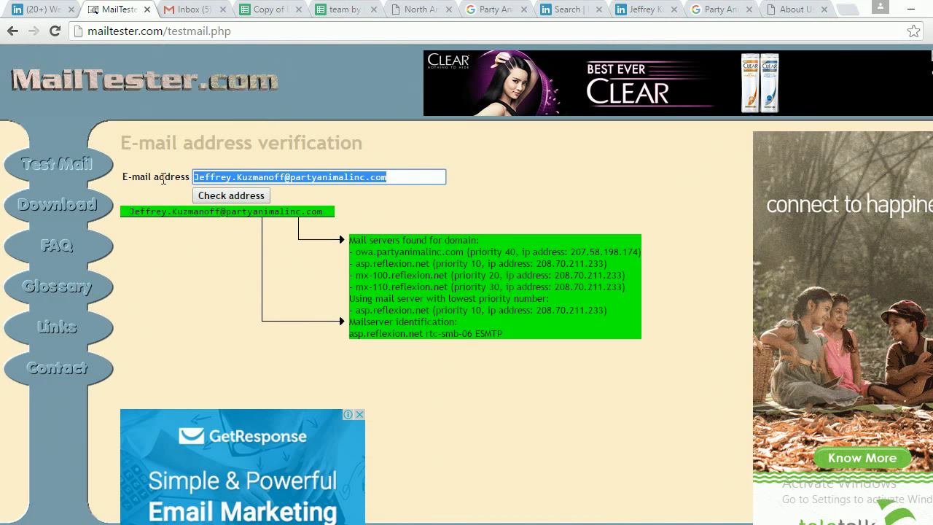
pyautogui.hotkey('ctrl', 'v')
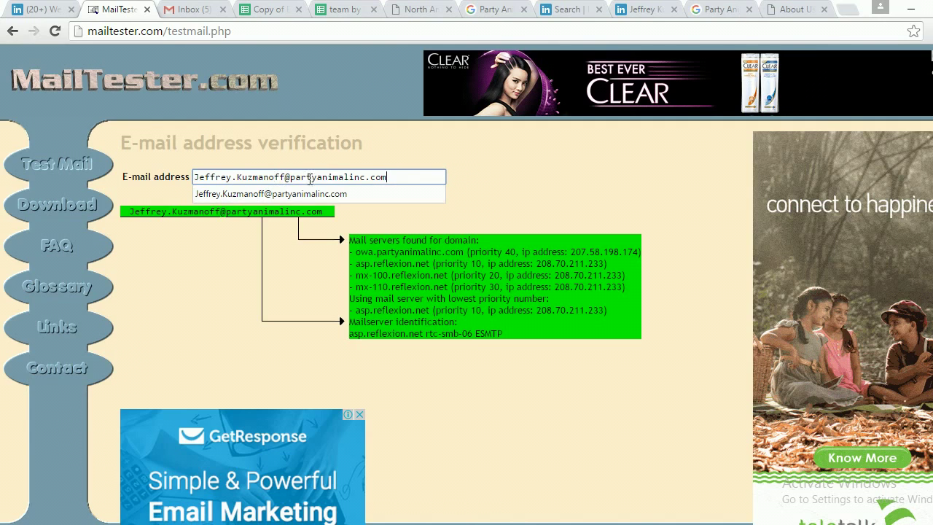
pyautogui.moveTo(285, 176); pyautogui.dragTo(195, 176)
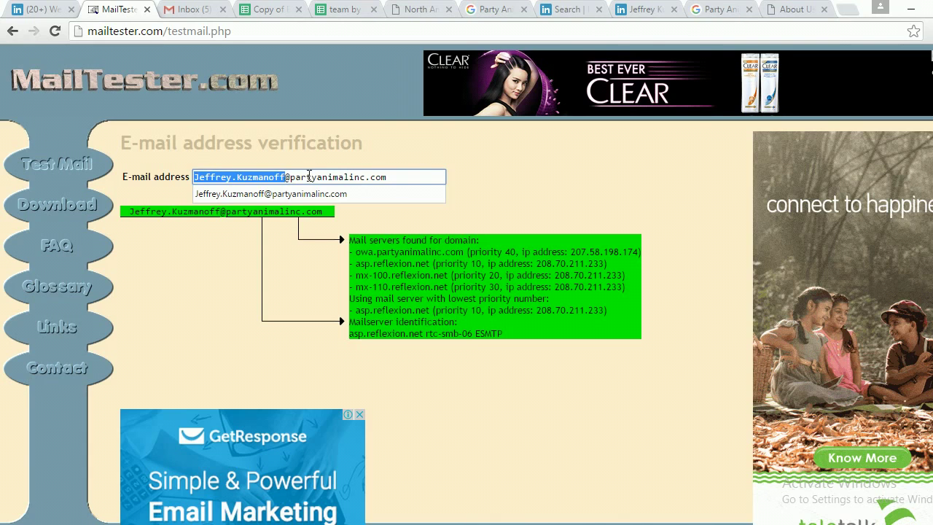
pyautogui.click(309, 176)
pyautogui.moveTo(284, 177); pyautogui.dragTo(190, 176)
pyautogui.press('End')
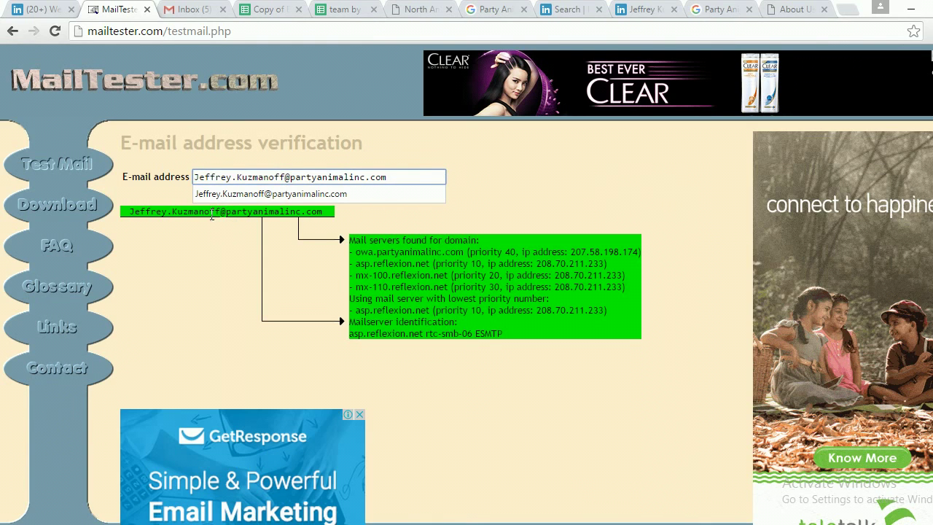
pyautogui.moveTo(221, 211); pyautogui.dragTo(129, 211)
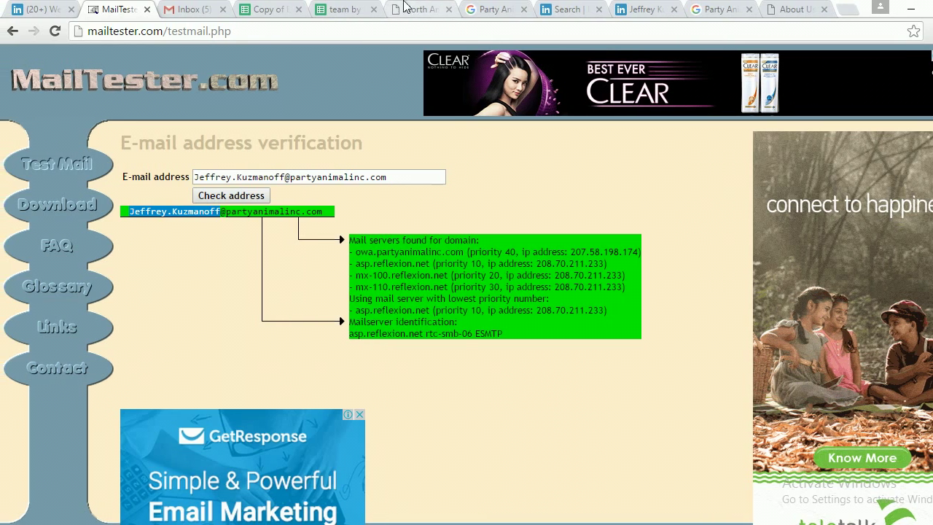
pyautogui.hotkey('ctrl', 'Tab')
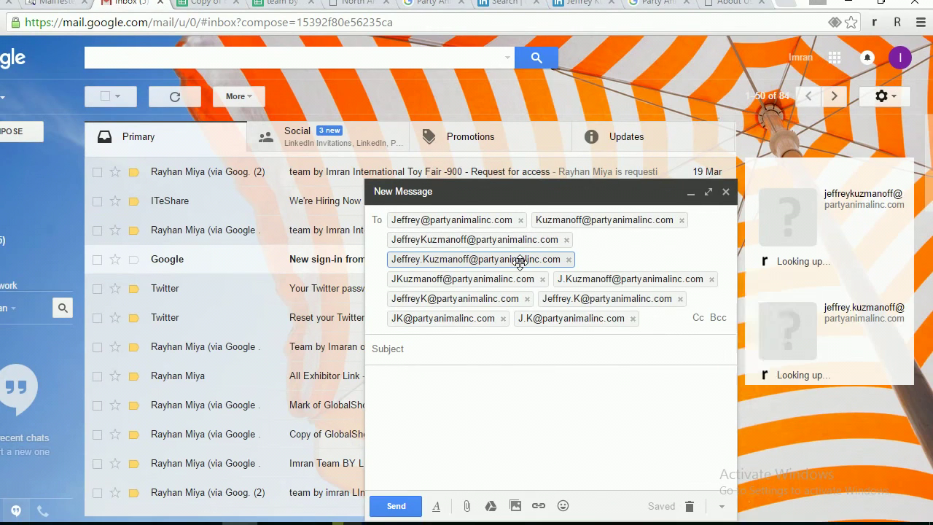
pyautogui.moveTo(580, 270)
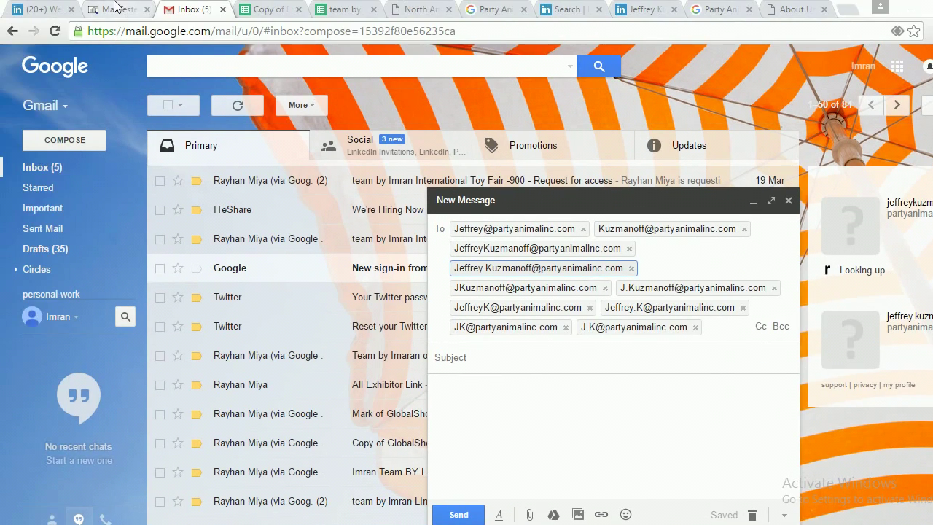
pyautogui.click(114, 7)
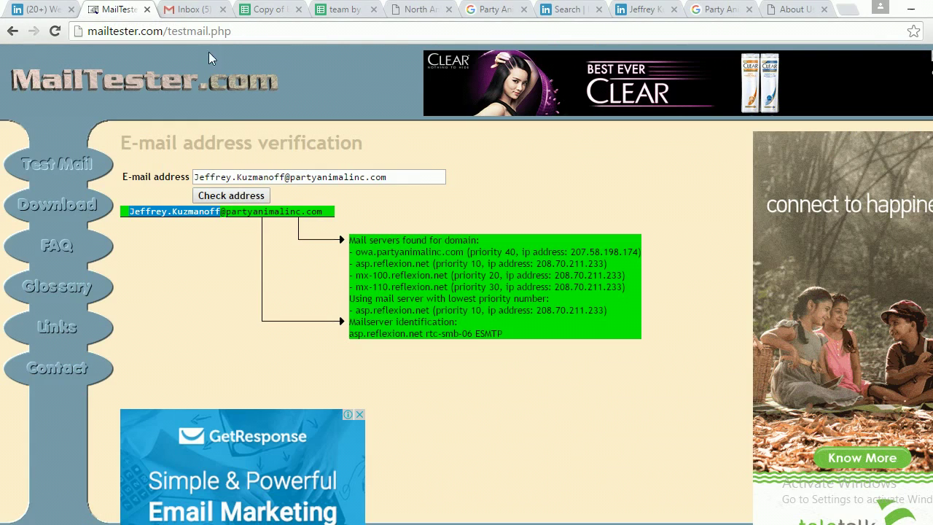
pyautogui.moveTo(404, 178); pyautogui.dragTo(192, 176)
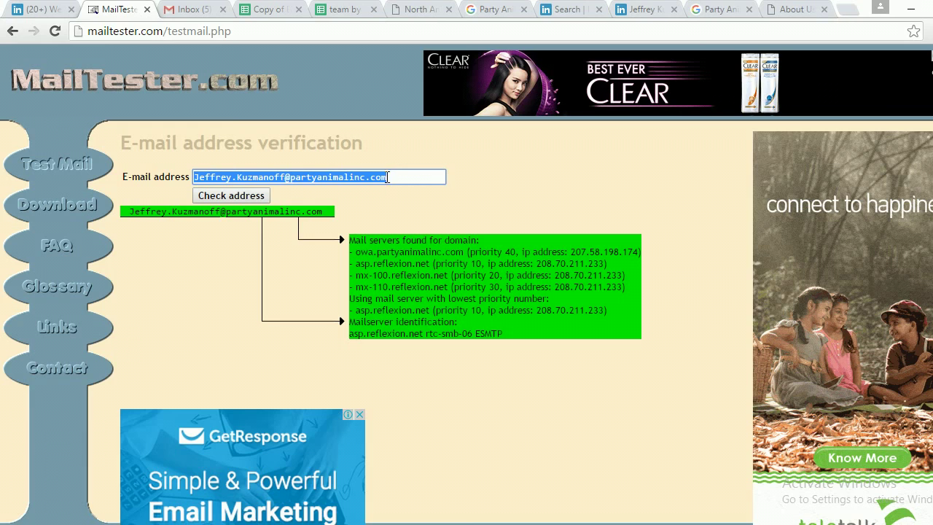
pyautogui.click(281, 167)
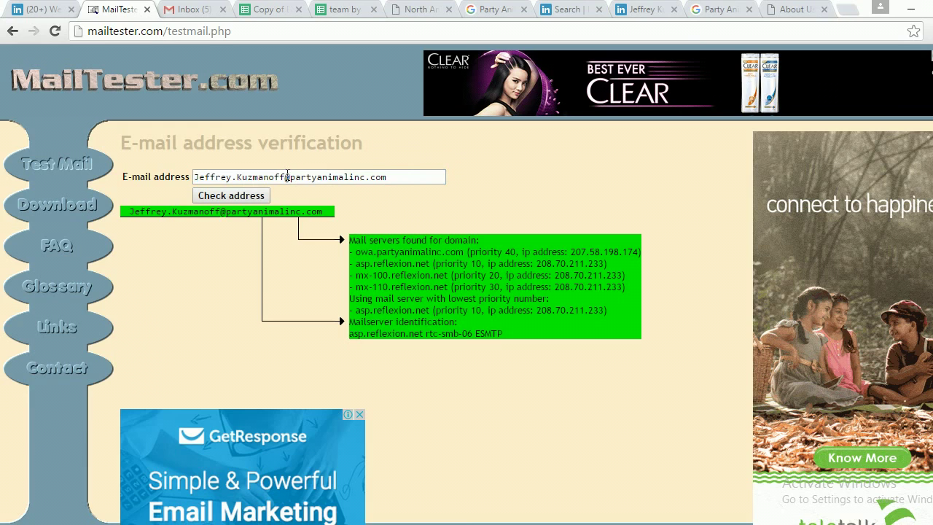
pyautogui.moveTo(286, 176); pyautogui.dragTo(194, 177)
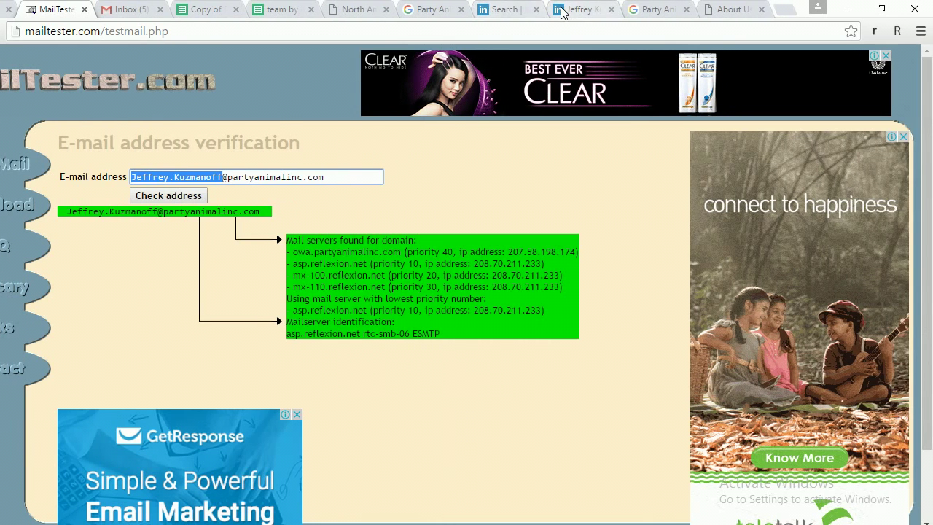
# Scroll the lead's LinkedIn profile to Experience, showing Vice President of Logistics at The Party Animal, Inc.
pyautogui.click(624, 10)
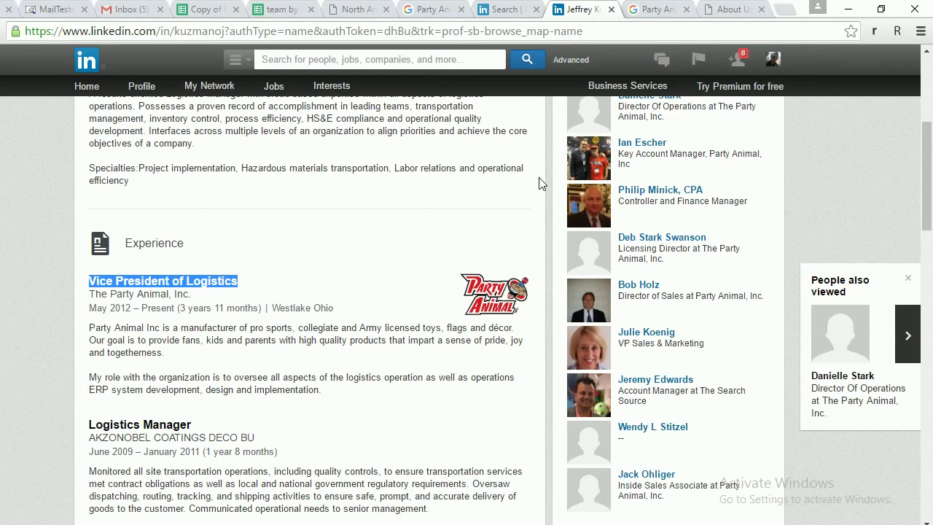
pyautogui.scroll(4, 539, 184)
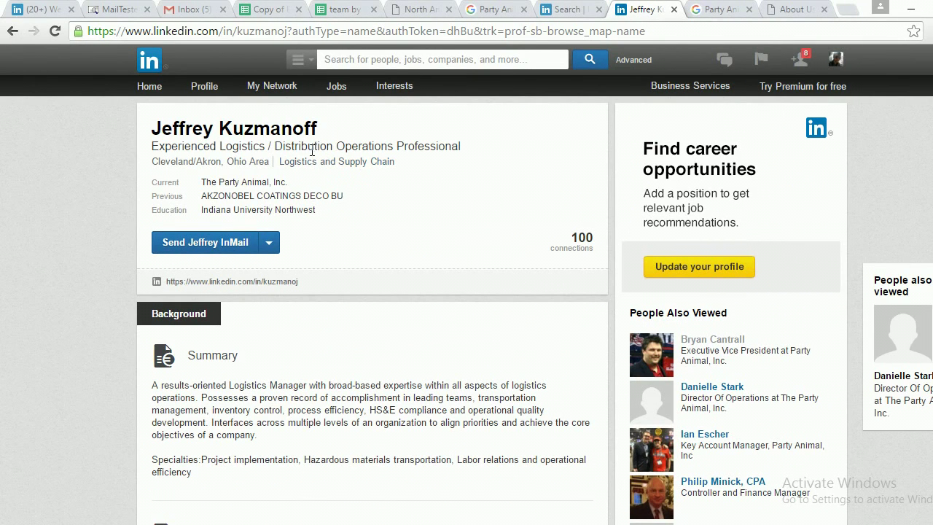
pyautogui.scroll(-1, 343, 147)
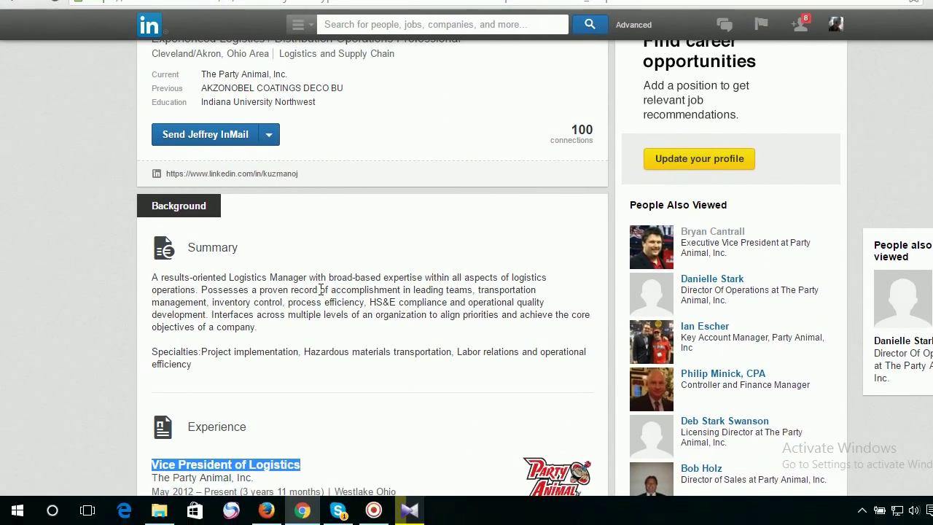
pyautogui.scroll(-1, 434, 277)
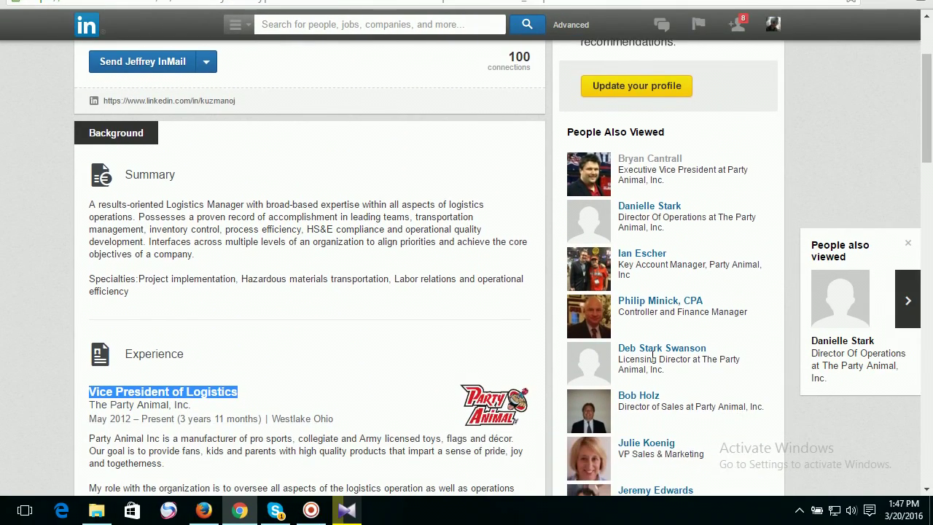
pyautogui.scroll(-1, 714, 353)
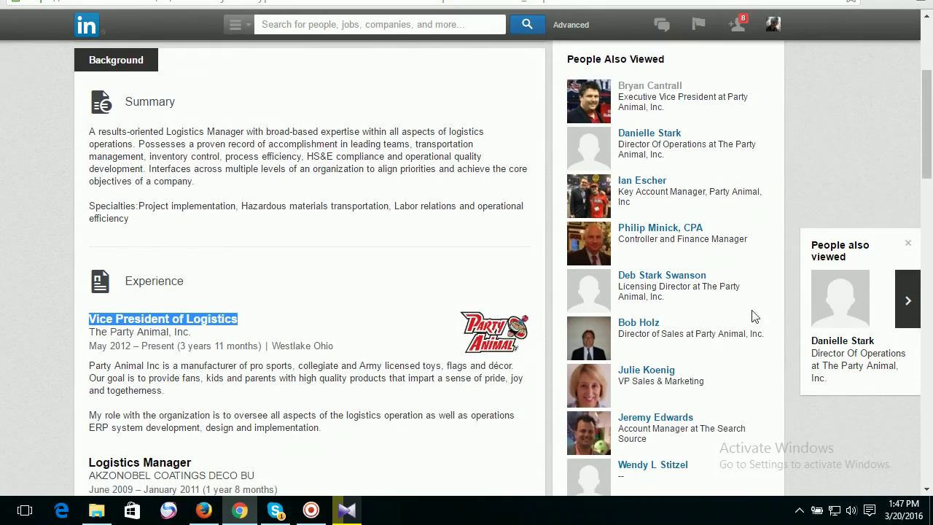
pyautogui.scroll(-1, 670, 384)
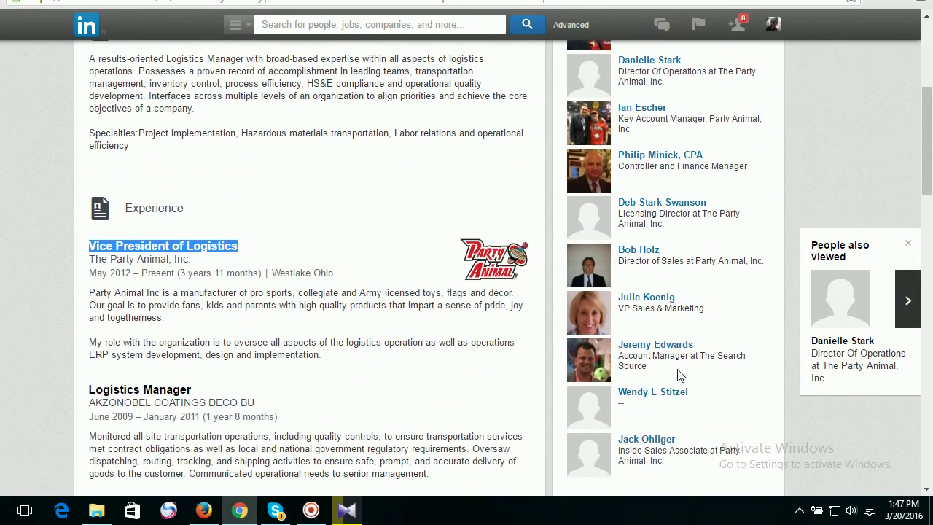
pyautogui.scroll(-2, 704, 346)
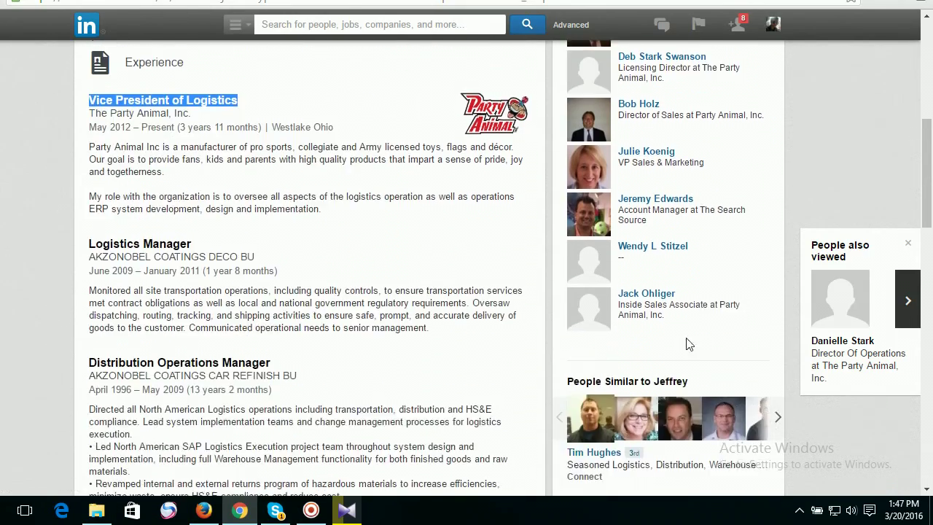
# Move through the Email Permutator sheet and the Gmail draft back to the lead list.
pyautogui.click(261, 11)
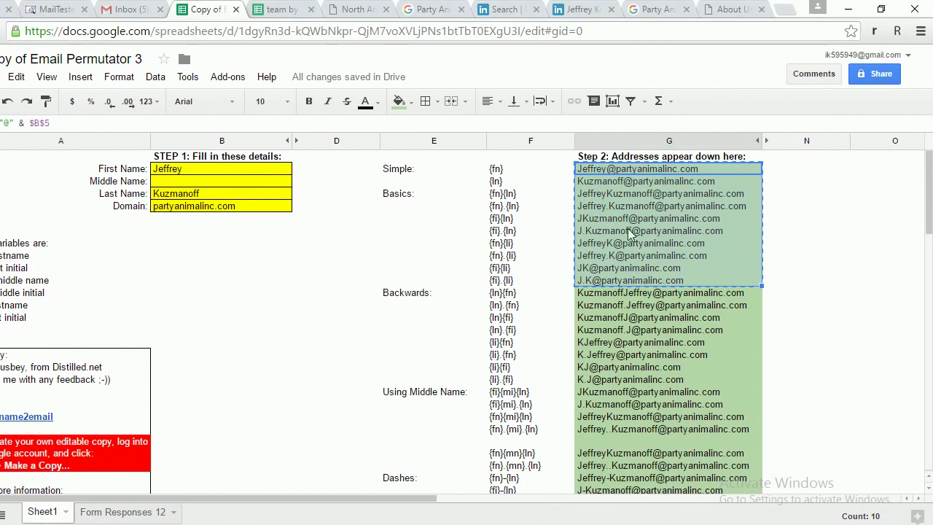
pyautogui.click(125, 19)
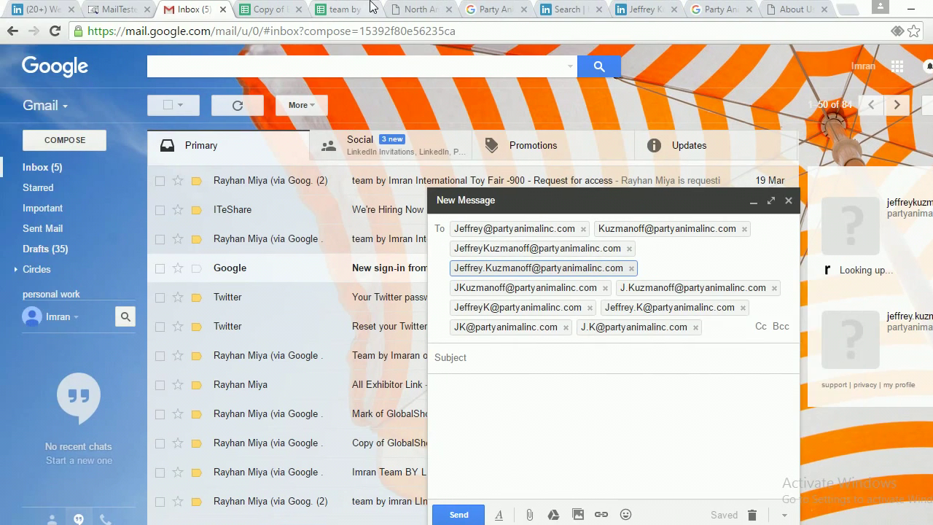
pyautogui.click(371, 6)
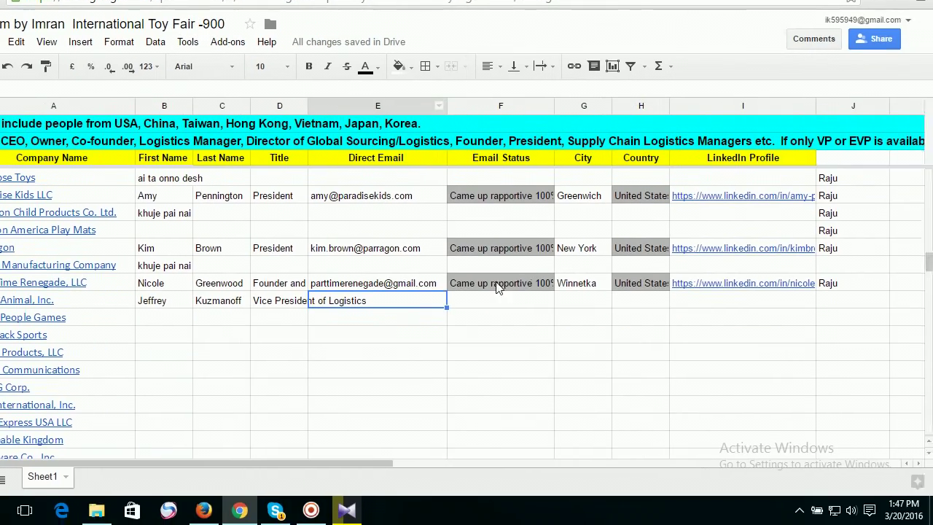
# Paste the job title into E734, then delete it so the cell stays empty.
pyautogui.doubleClick(443, 334)
pyautogui.write('Vice President of Logistics')
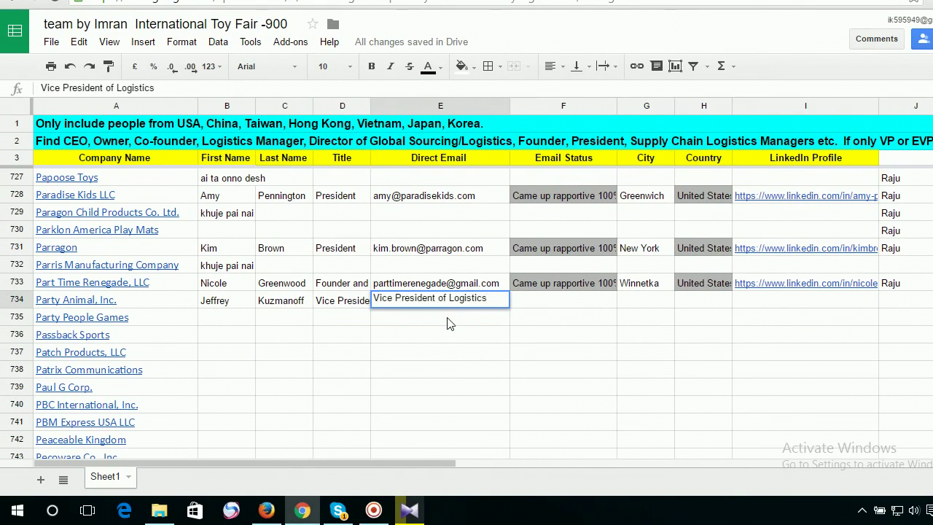
pyautogui.hotkey('ctrl', 'a')
pyautogui.press('BackSpace')
pyautogui.press('Return')
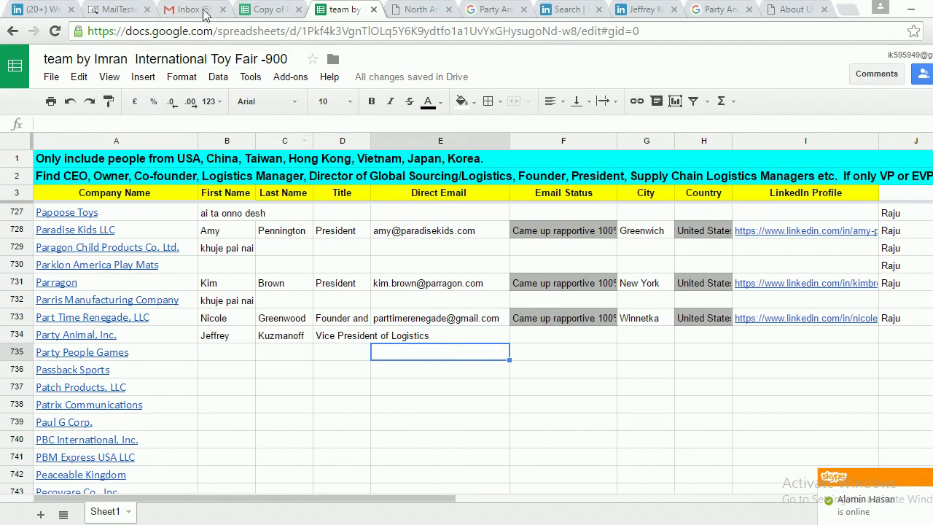
pyautogui.click(119, 8)
pyautogui.tripleClick(367, 180)
pyautogui.hotkey('ctrl', 'c')
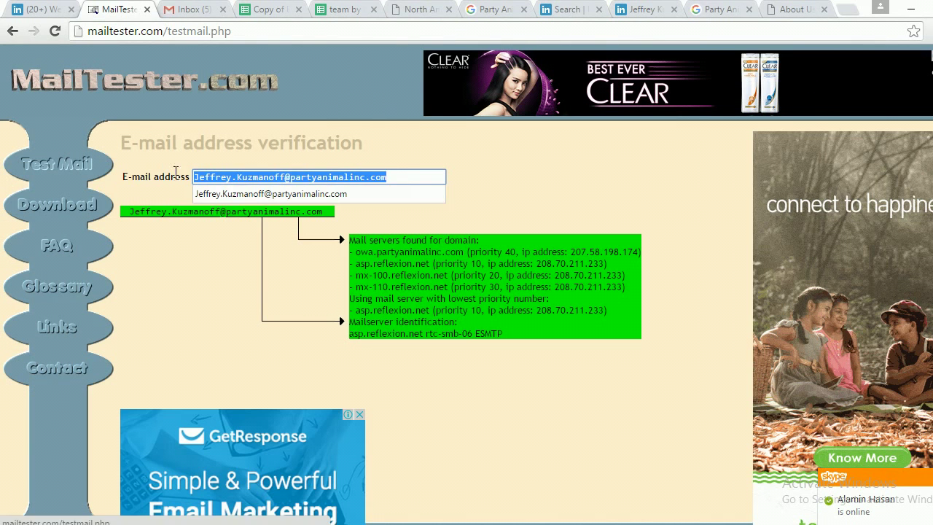
pyautogui.click(342, 8)
pyautogui.click(437, 334)
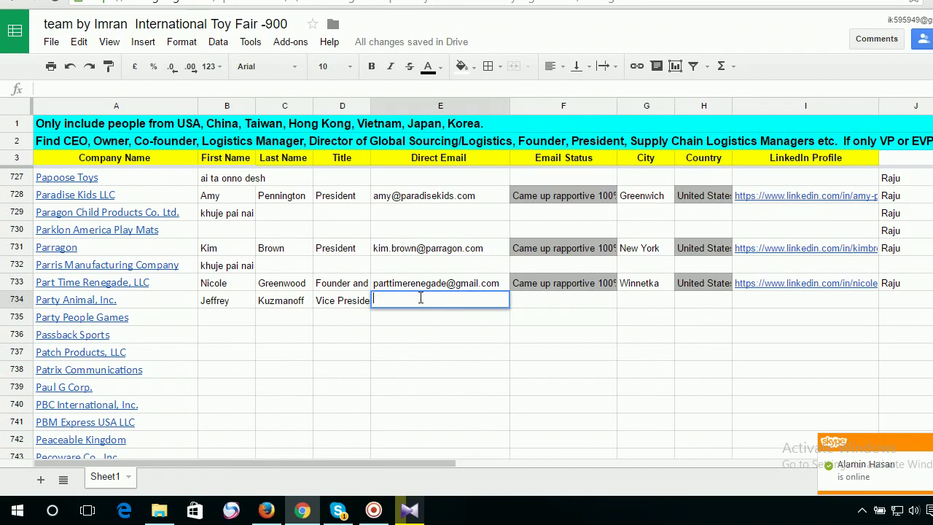
pyautogui.hotkey('ctrl', 'v')
pyautogui.press('Return')
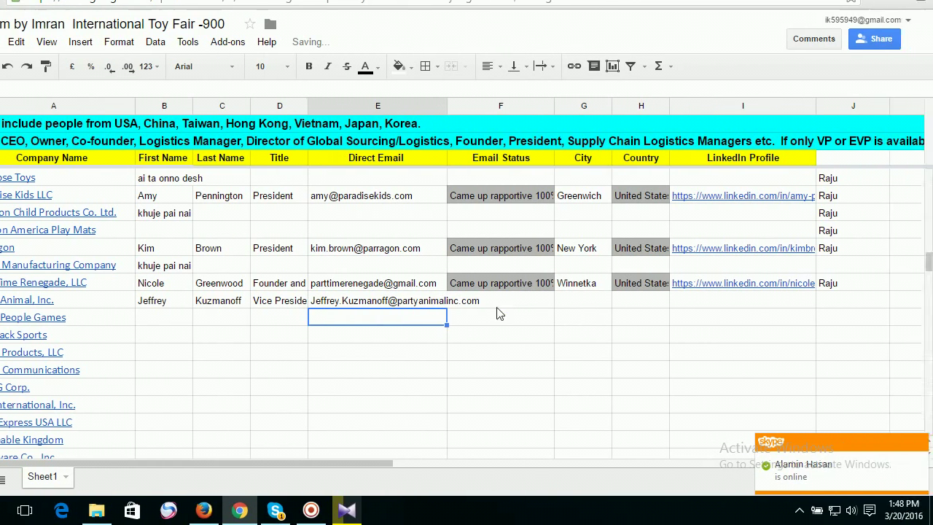
pyautogui.doubleClick(490, 299)
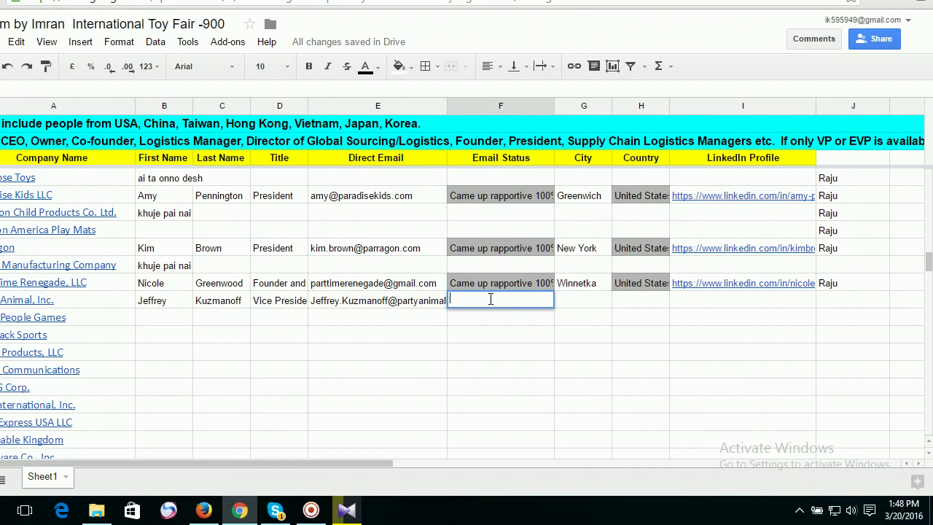
pyautogui.write('mailtese')
pyautogui.write('r valid')
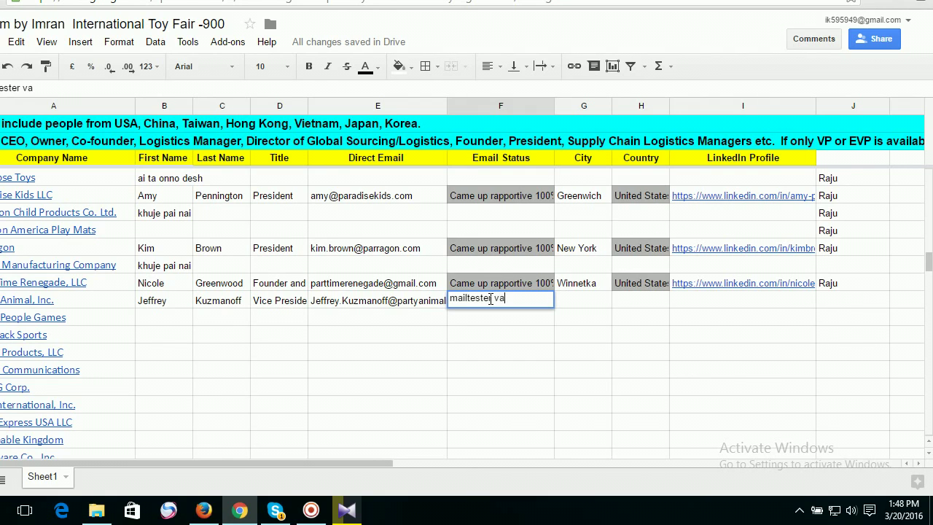
pyautogui.write(' 100%')
pyautogui.press('Return')
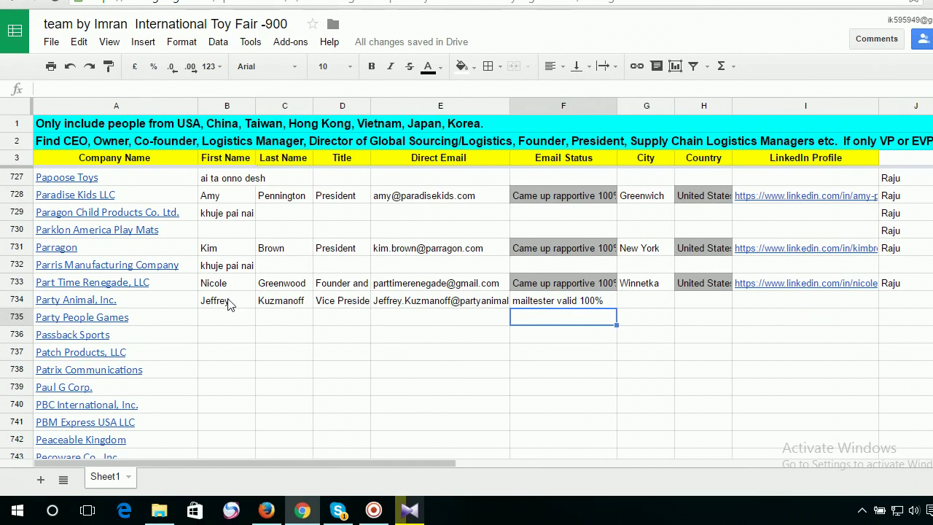
pyautogui.click(221, 304)
pyautogui.click(304, 305)
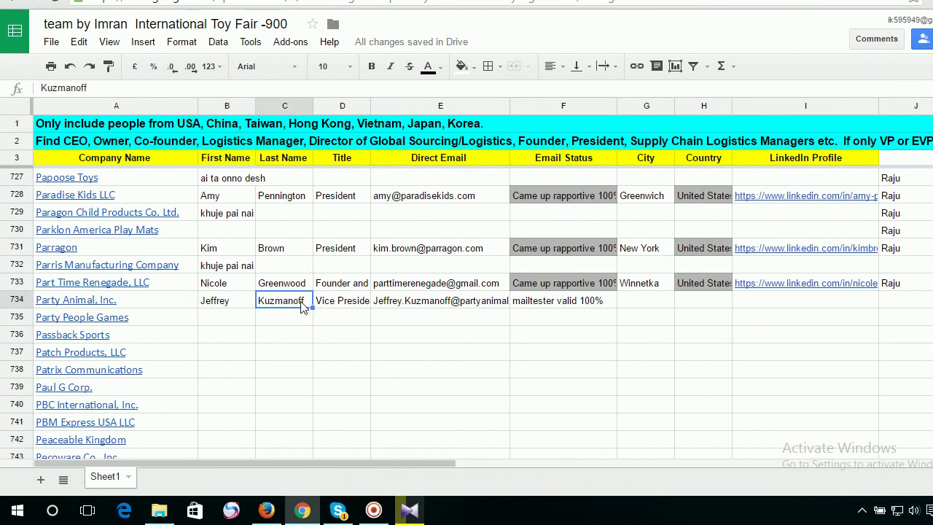
pyautogui.click(348, 302)
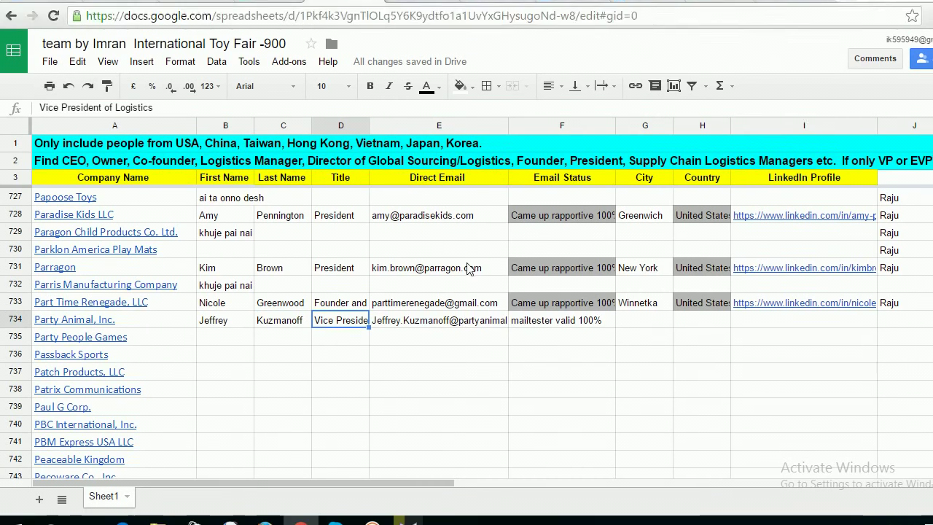
pyautogui.click(437, 302)
pyautogui.click(508, 304)
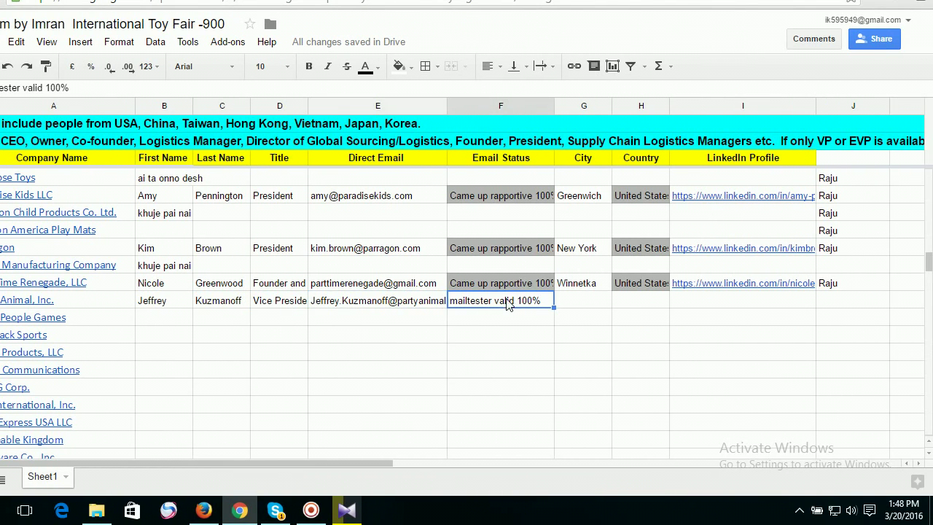
pyautogui.click(590, 305)
pyautogui.click(647, 305)
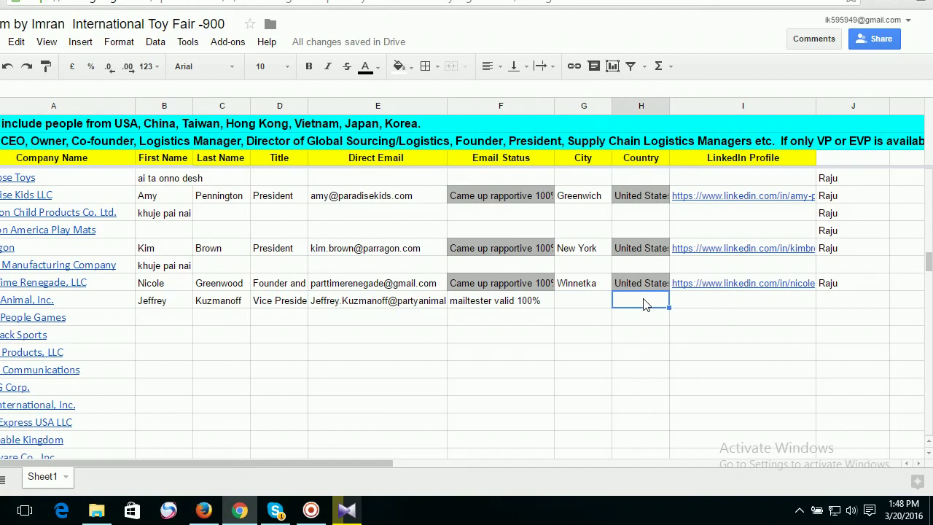
pyautogui.click(720, 307)
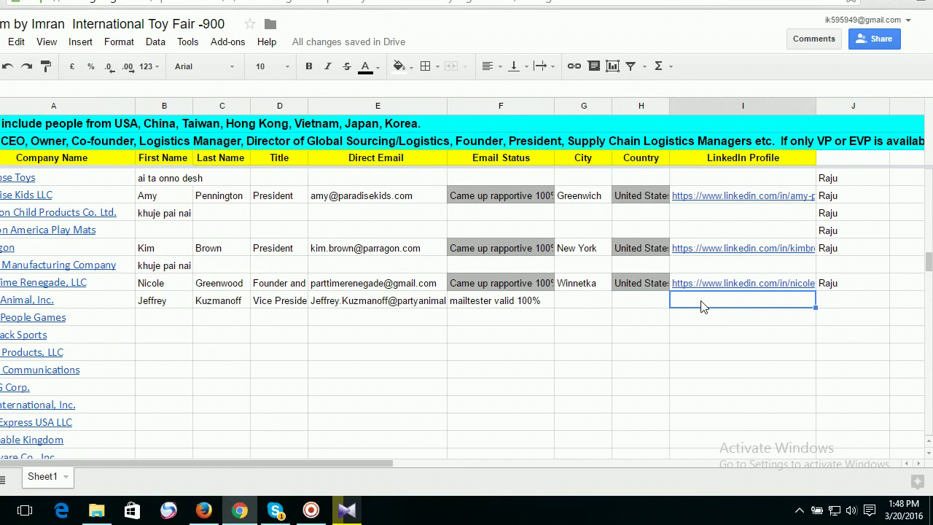
pyautogui.click(586, 307)
pyautogui.click(623, 307)
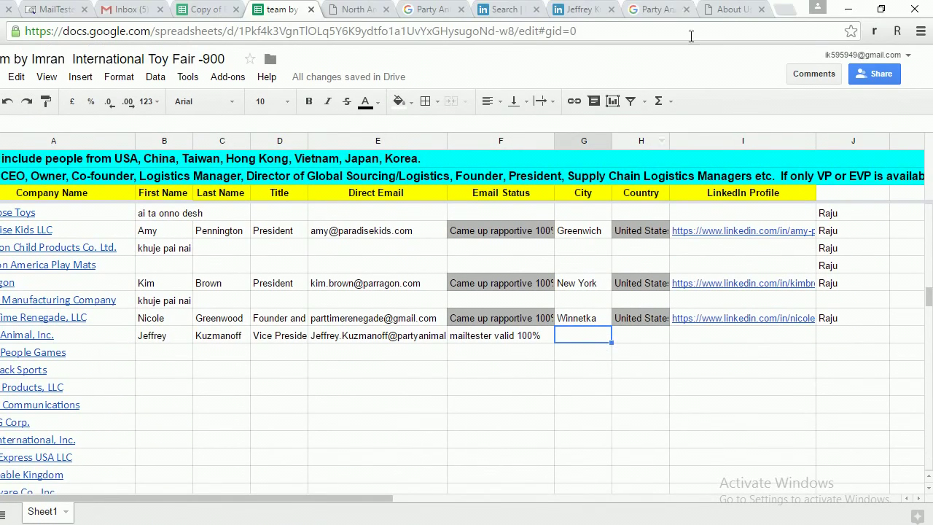
# In the company search results, select the city name in Party Animal's address.
pyautogui.click(652, 9)
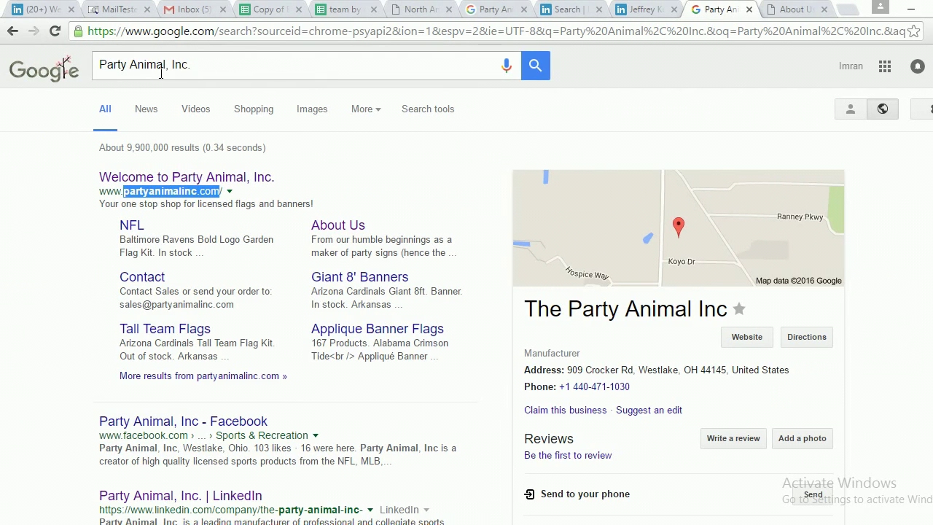
pyautogui.scroll(-1, 688, 295)
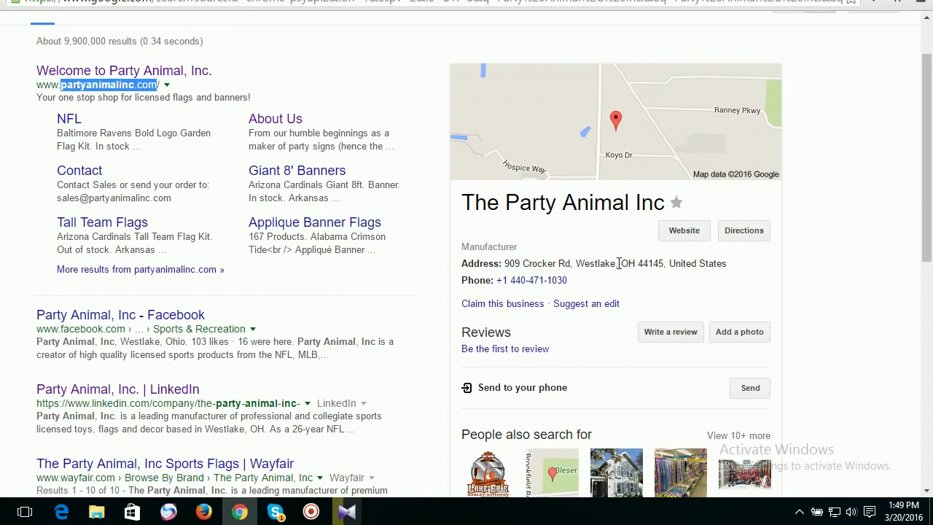
pyautogui.moveTo(616, 263); pyautogui.dragTo(588, 260)
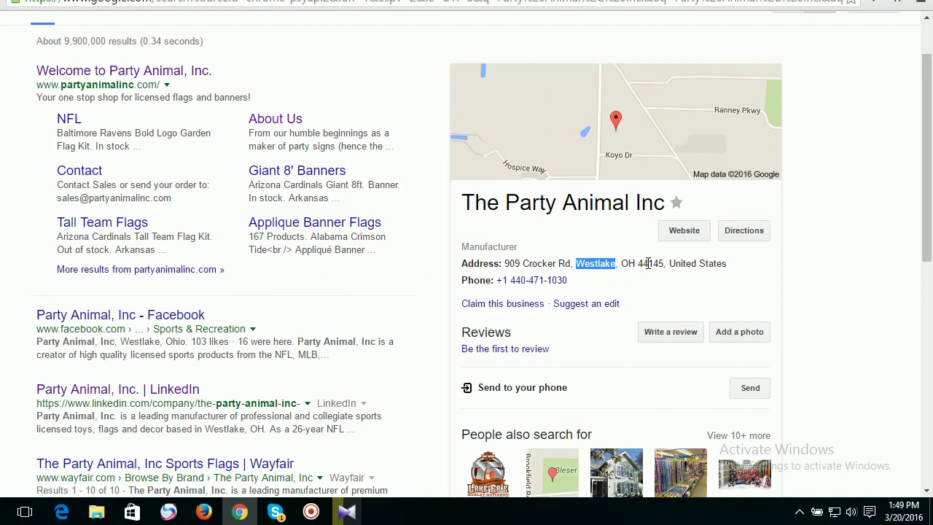
pyautogui.moveTo(638, 263); pyautogui.dragTo(580, 269)
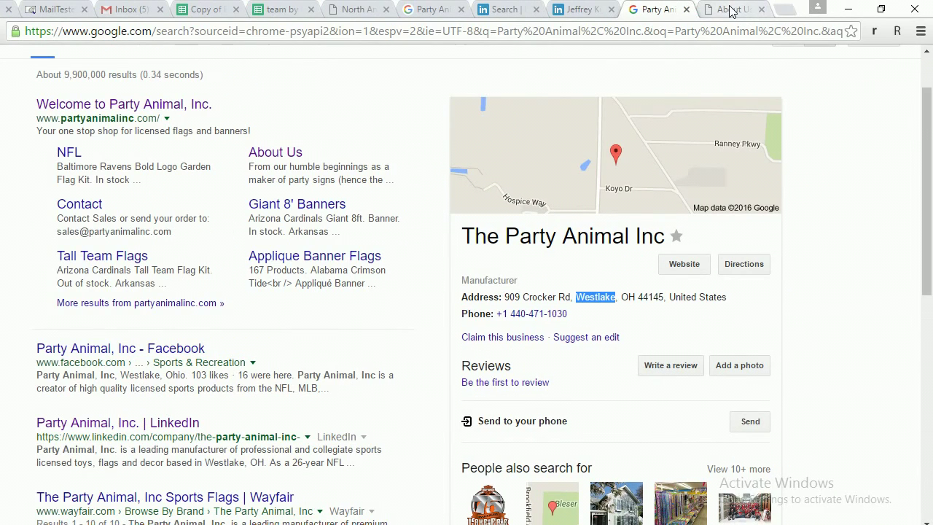
# Open Party Animal's Contact Us page and select 'Westlake' in its address.
pyautogui.click(732, 8)
pyautogui.scroll(2, 613, 155)
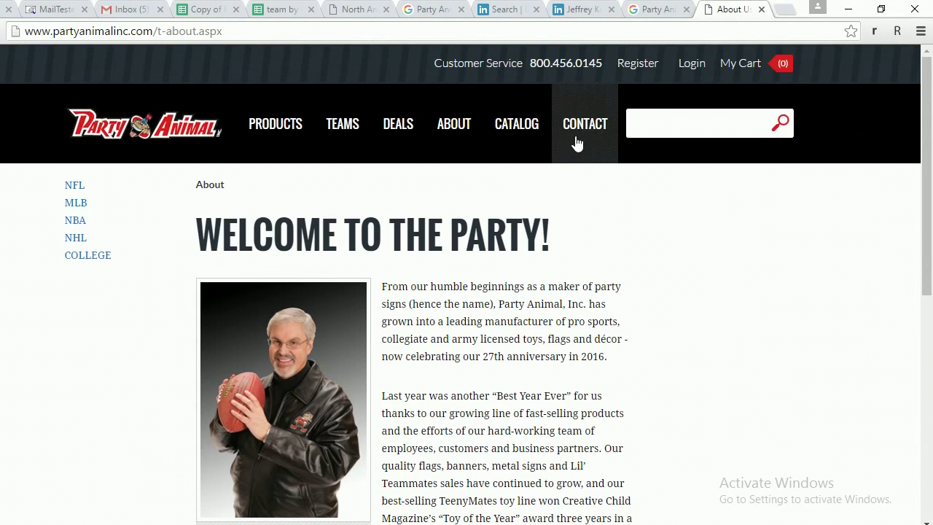
pyautogui.click(575, 128)
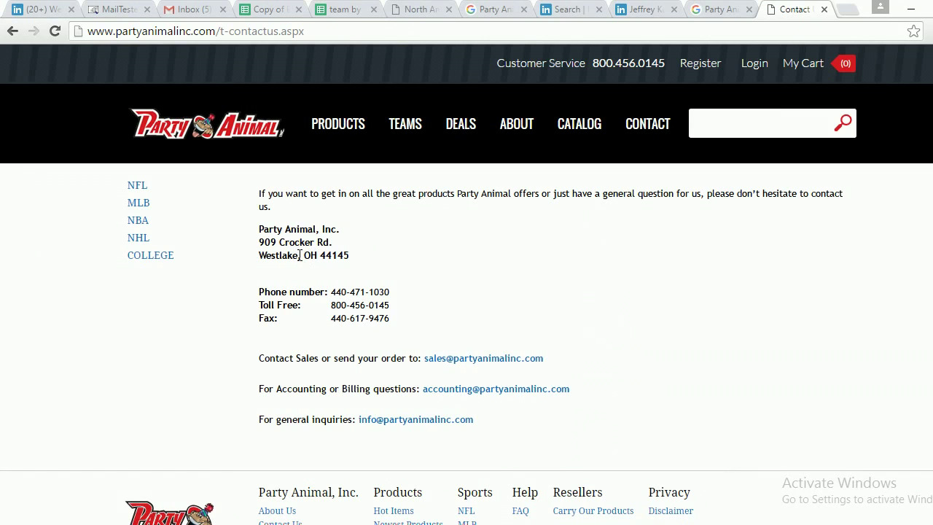
pyautogui.moveTo(293, 255); pyautogui.dragTo(259, 256)
pyautogui.hotkey('ctrl', 'c')
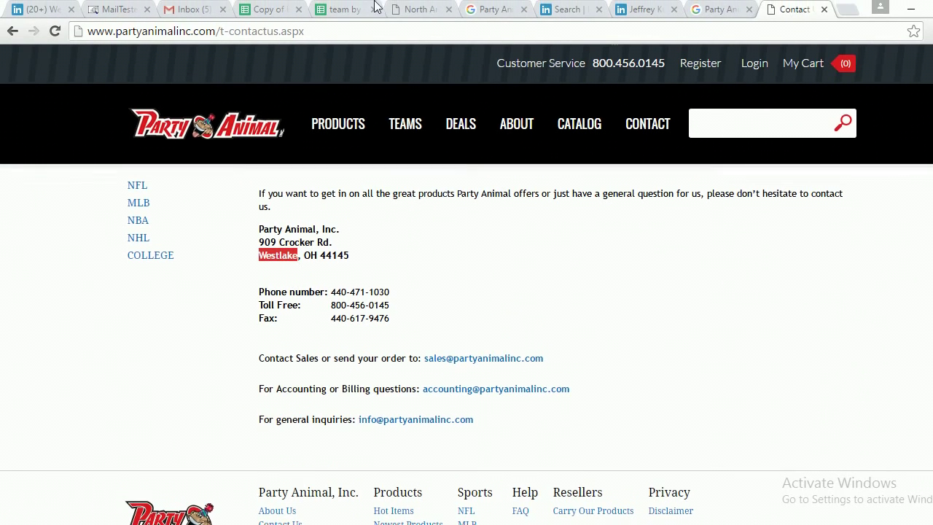
pyautogui.click(353, 9)
# Paste Westlake into G734 and copy 'United States' from an existing row into H734.
pyautogui.doubleClick(624, 333)
pyautogui.hotkey('ctrl', 'v')
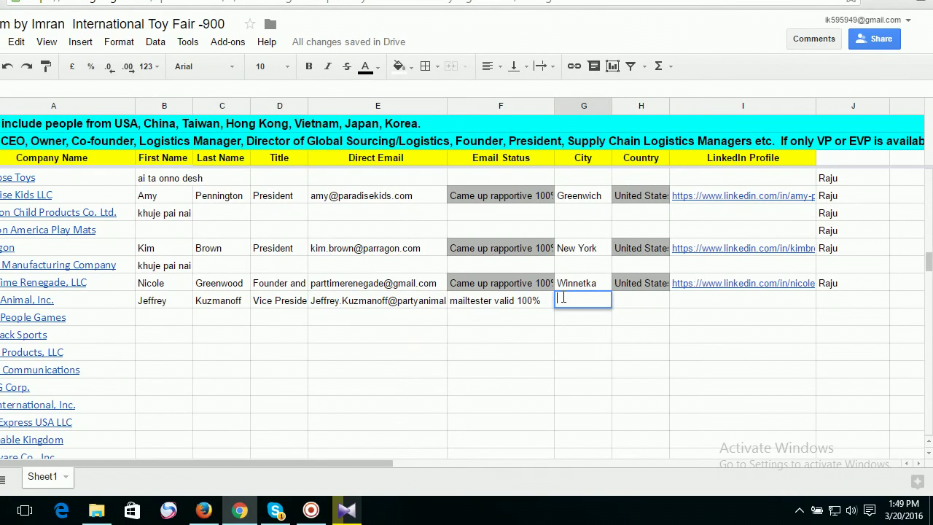
pyautogui.press('Tab')
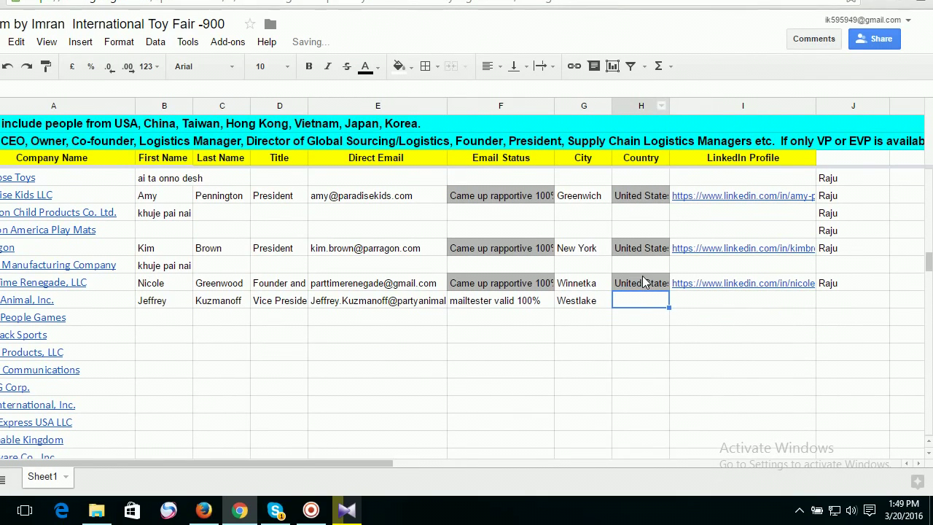
pyautogui.click(641, 283)
pyautogui.hotkey('ctrl', 'c')
pyautogui.doubleClick(630, 301)
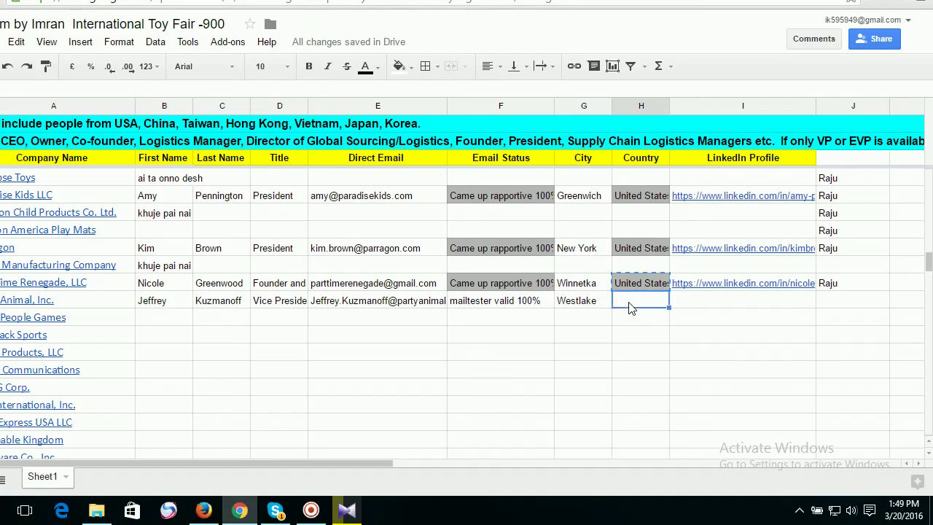
pyautogui.hotkey('ctrl', 'v')
pyautogui.press('Tab')
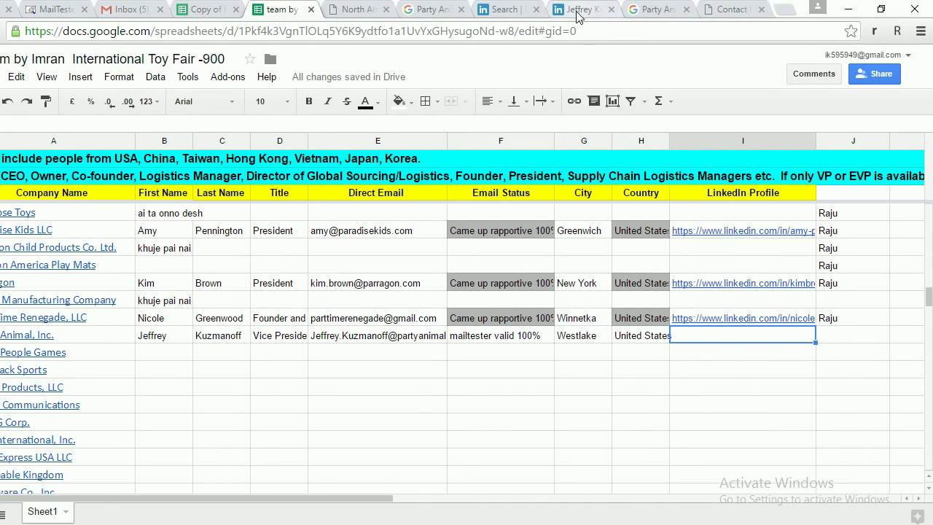
# Select and copy the short public profile URL on the lead's LinkedIn profile.
pyautogui.click(577, 10)
pyautogui.scroll(6, 462, 208)
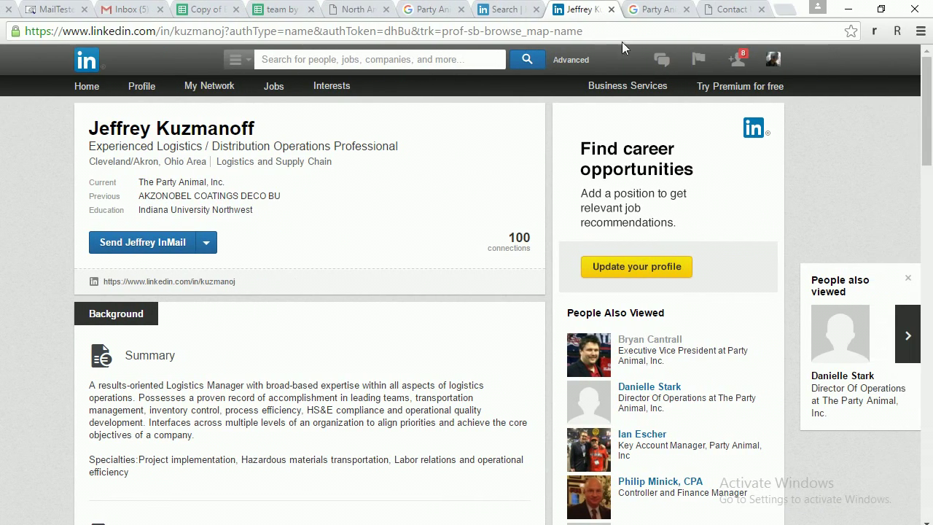
pyautogui.moveTo(594, 30); pyautogui.dragTo(24, 36)
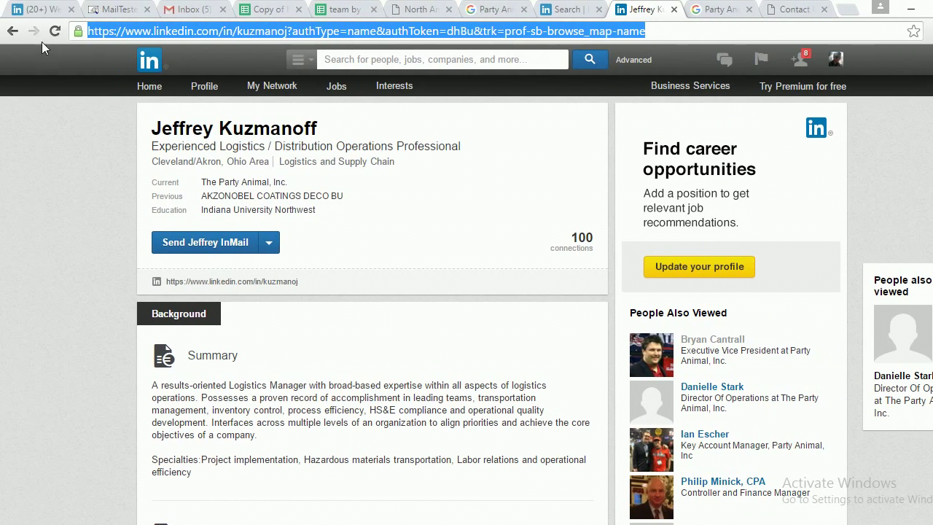
pyautogui.click(268, 242)
pyautogui.click(482, 344)
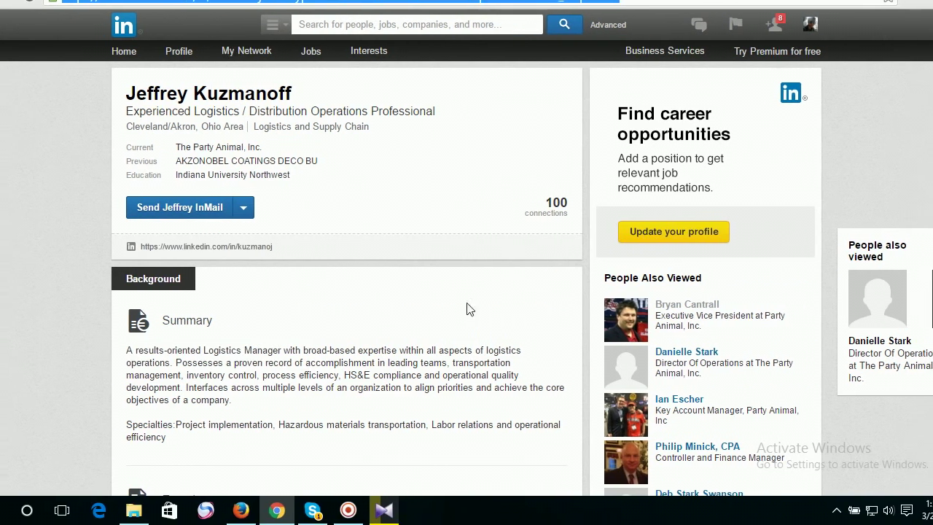
pyautogui.moveTo(606, 32); pyautogui.dragTo(273, 38)
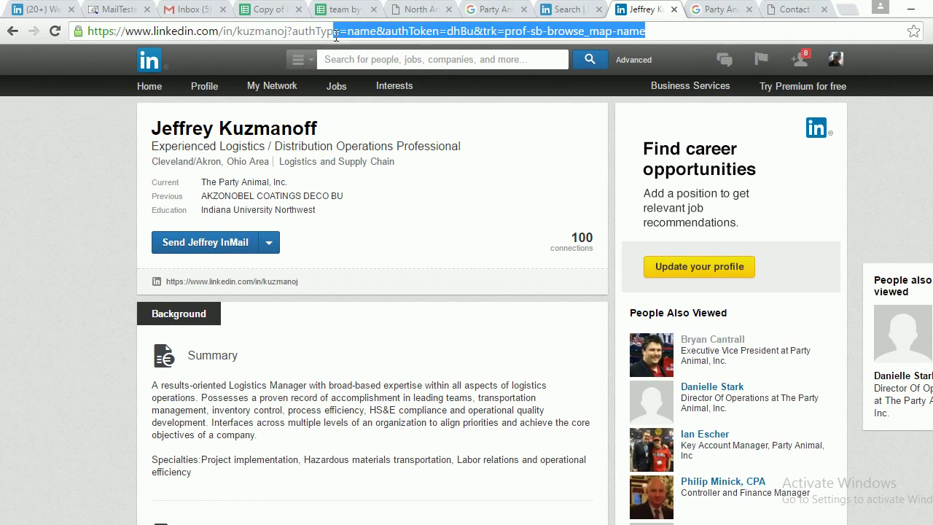
pyautogui.moveTo(336, 38); pyautogui.dragTo(81, 35)
pyautogui.click(633, 75)
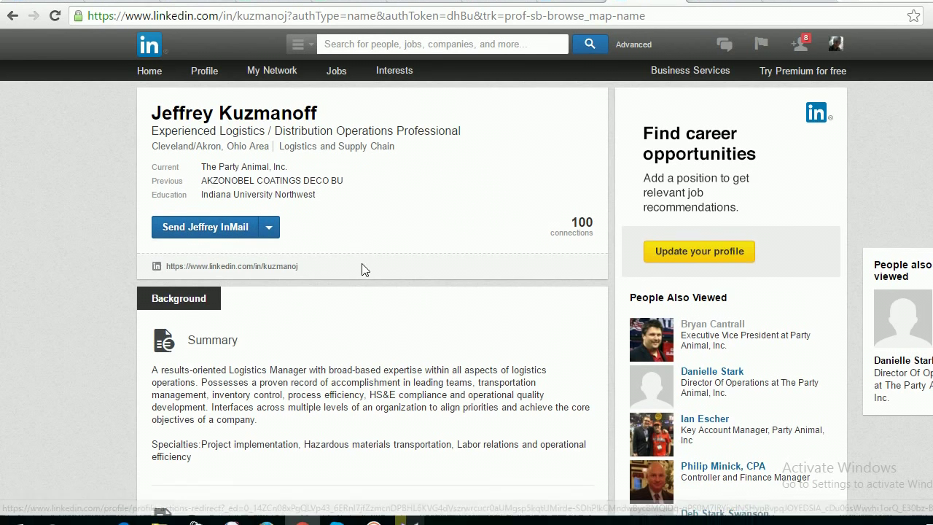
pyautogui.moveTo(165, 266); pyautogui.dragTo(295, 266)
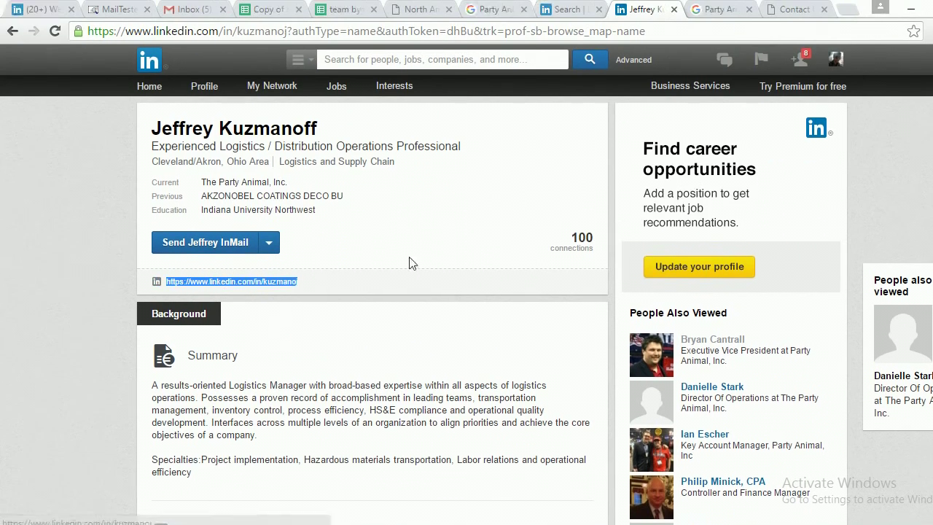
pyautogui.click(760, 34)
# Test the copied profile URL in a new tab, then close it.
pyautogui.click(785, 9)
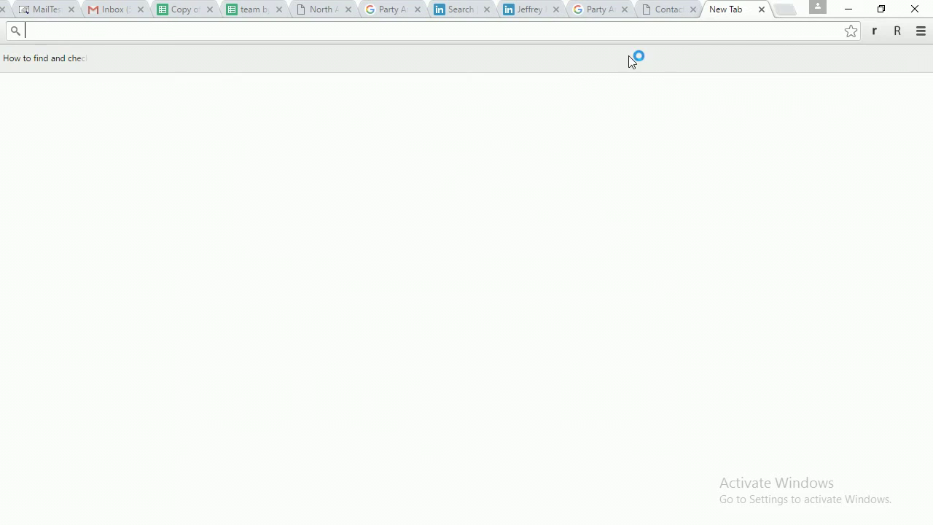
pyautogui.hotkey('ctrl', 'v')
pyautogui.press('Return')
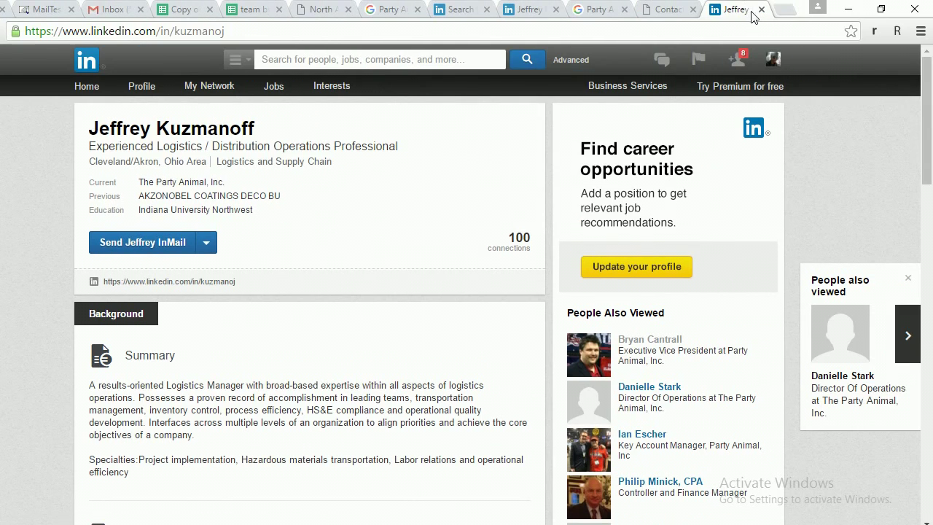
pyautogui.click(761, 9)
pyautogui.click(596, 13)
# Reselect the profile's page address and go back to the lead-list spreadsheet.
pyautogui.moveTo(300, 284); pyautogui.dragTo(341, 267)
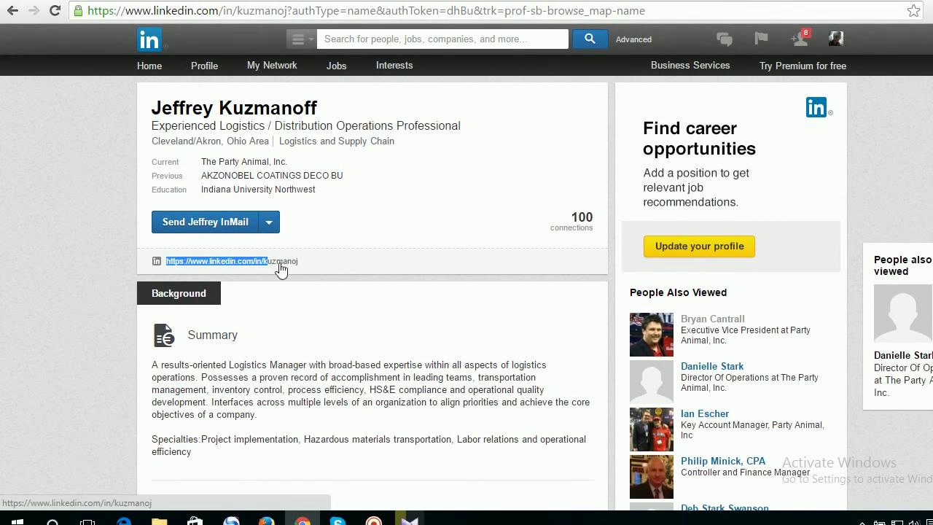
pyautogui.click(344, 263)
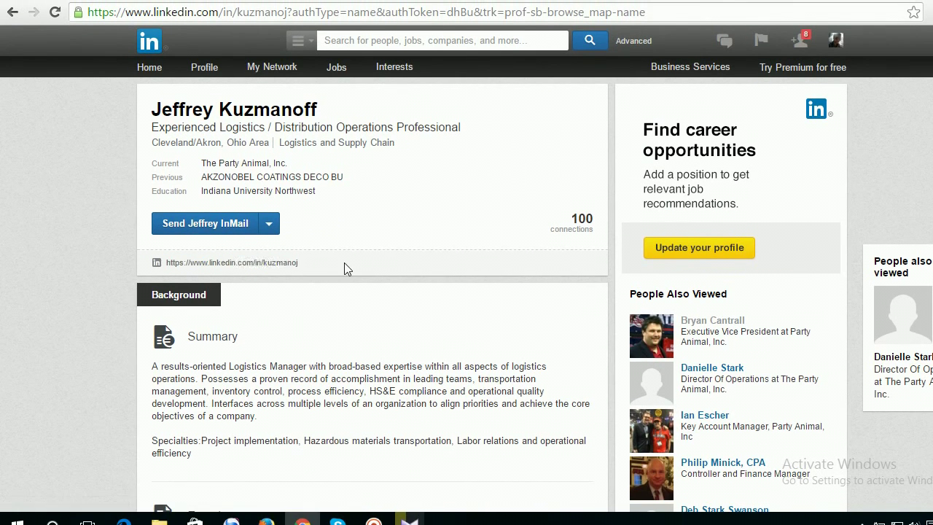
pyautogui.moveTo(599, 33); pyautogui.dragTo(17, 33)
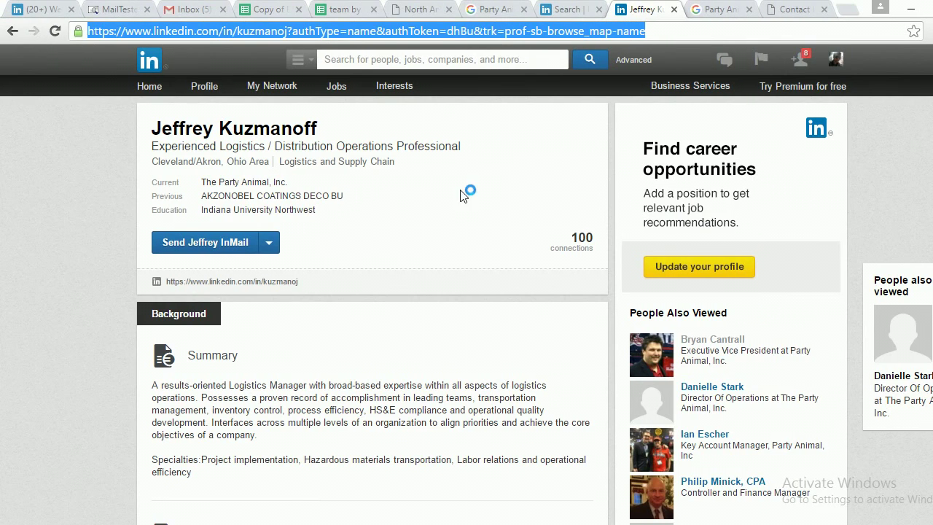
pyautogui.click(460, 195)
pyautogui.moveTo(333, 281); pyautogui.dragTo(166, 282)
pyautogui.click(451, 167)
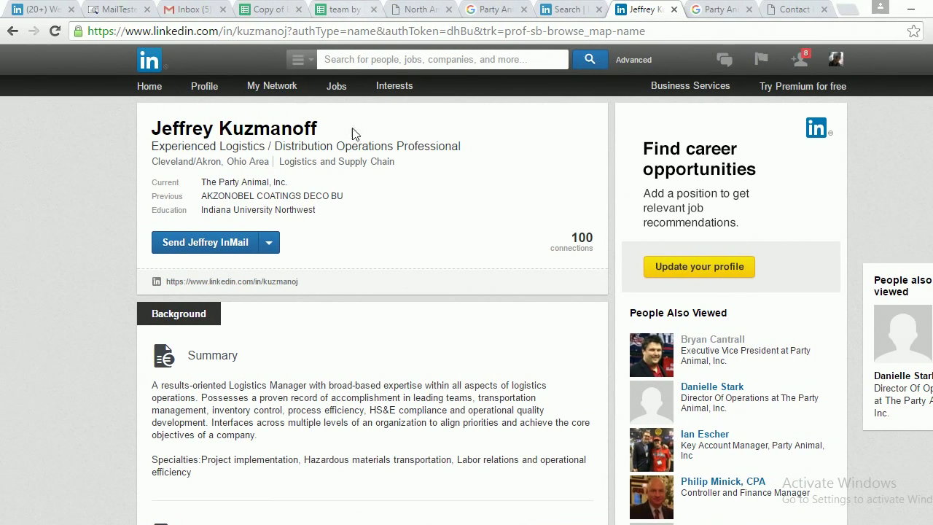
pyautogui.moveTo(104, 281); pyautogui.dragTo(196, 283)
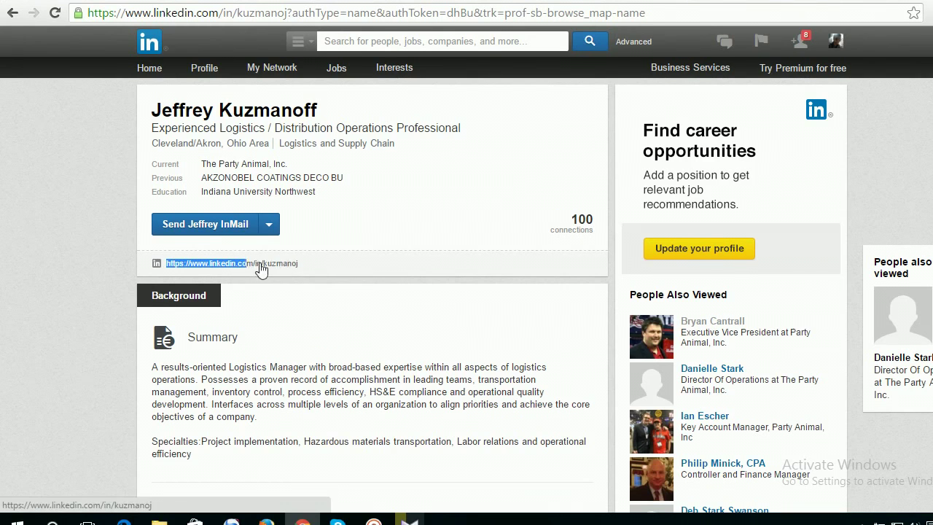
pyautogui.moveTo(261, 270); pyautogui.dragTo(304, 263)
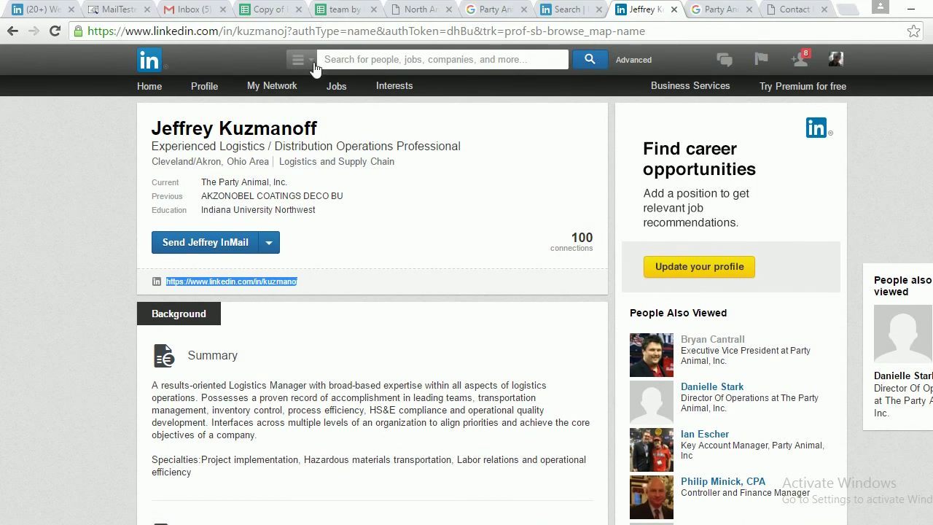
pyautogui.click(333, 3)
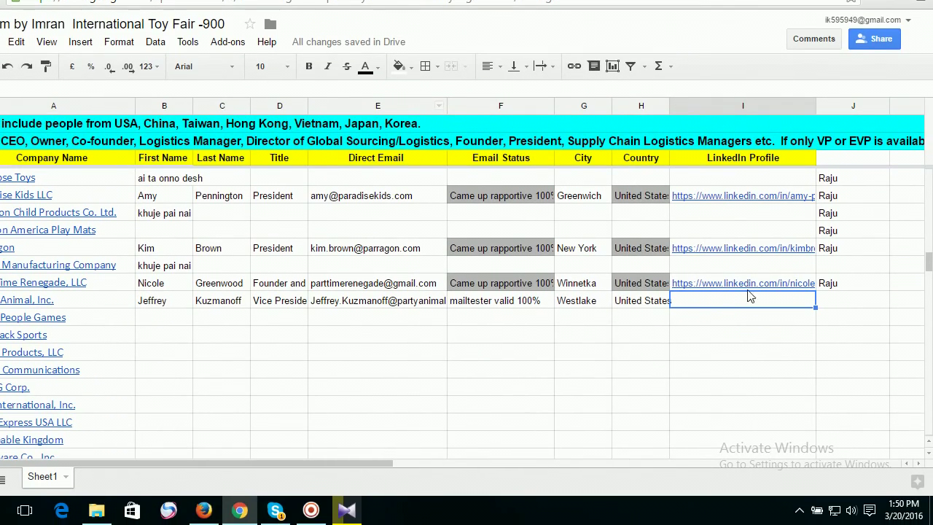
# Paste the LinkedIn profile URL into row 734's LinkedIn Profile cell and check the link.
pyautogui.doubleClick(715, 305)
pyautogui.hotkey('ctrl', 'v')
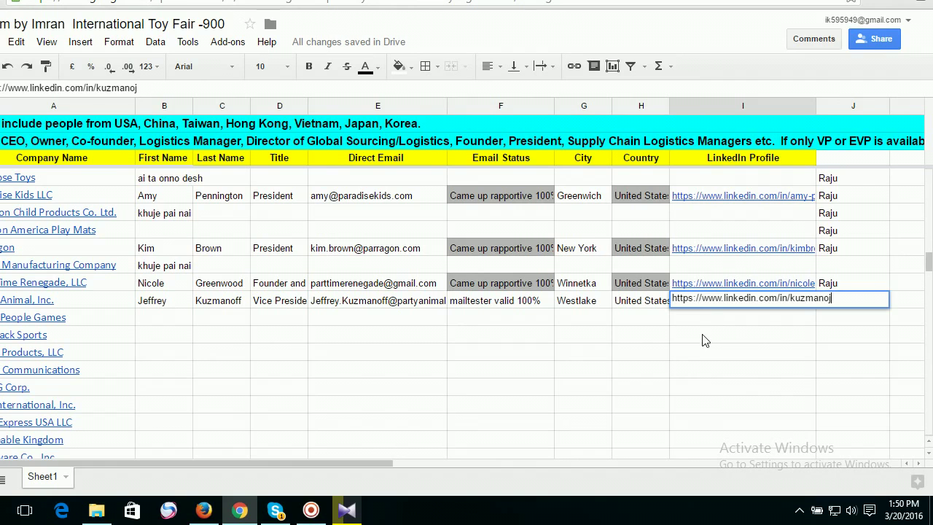
pyautogui.click(723, 336)
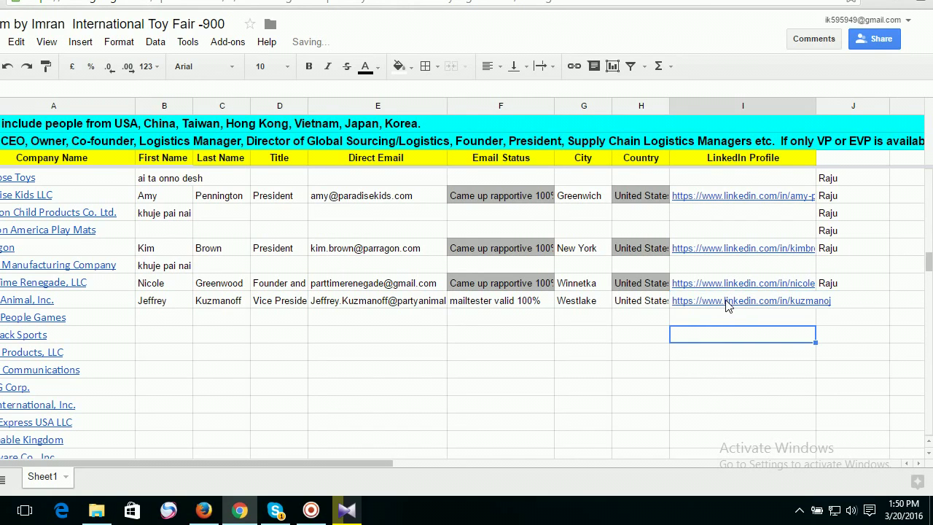
pyautogui.click(725, 305)
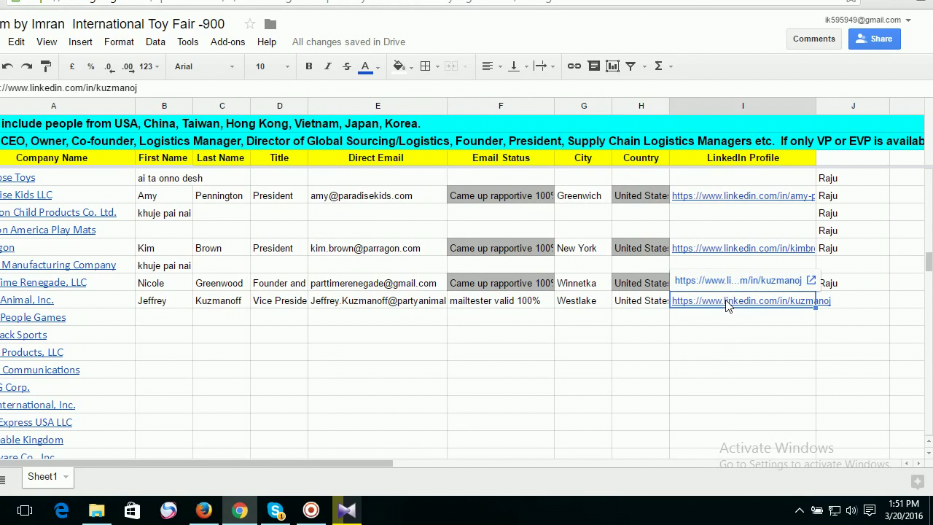
pyautogui.click(723, 319)
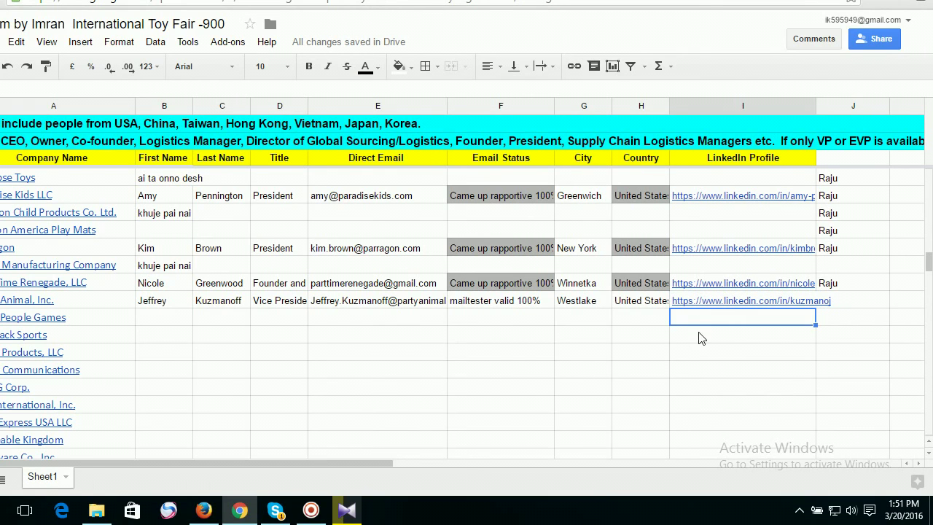
# Paste the profile URL again into the empty column I cells below.
pyautogui.hotkey('ctrl', 'v')
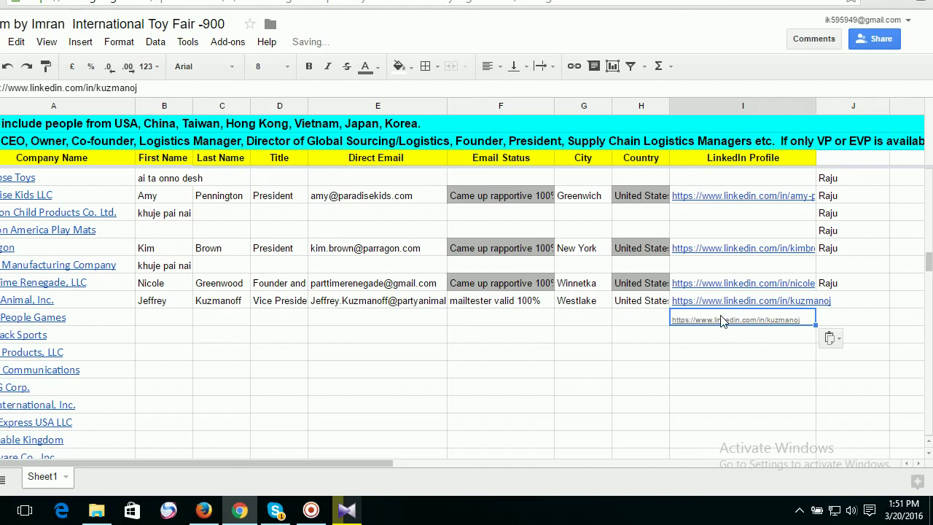
pyautogui.click(713, 338)
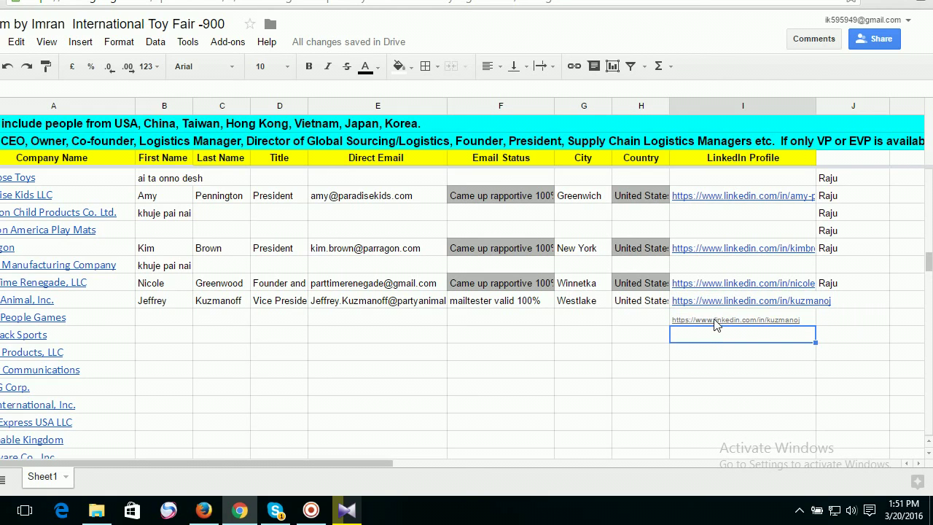
pyautogui.click(715, 322)
pyautogui.click(713, 342)
pyautogui.hotkey('ctrl', 'v')
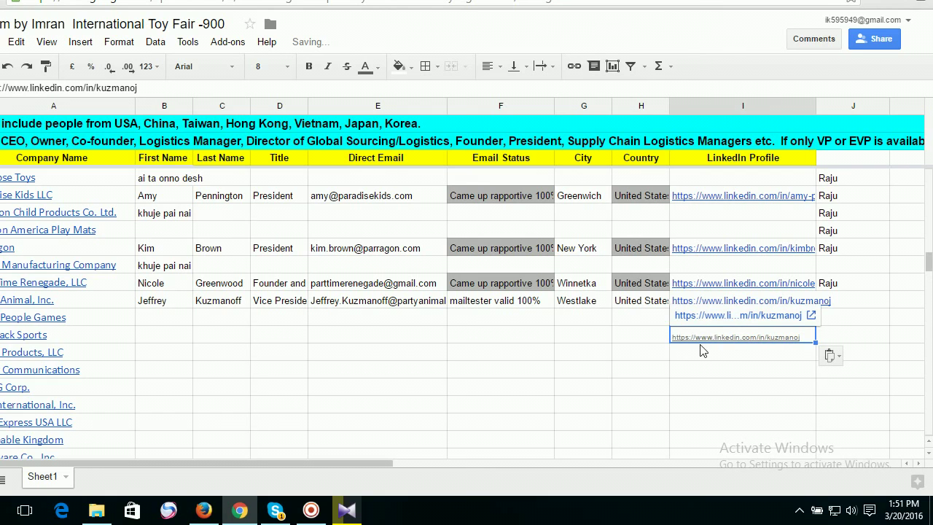
pyautogui.press('Down')
# Inspect the nearby LinkedIn links and clear the duplicate pasted URL.
pyautogui.moveTo(722, 328)
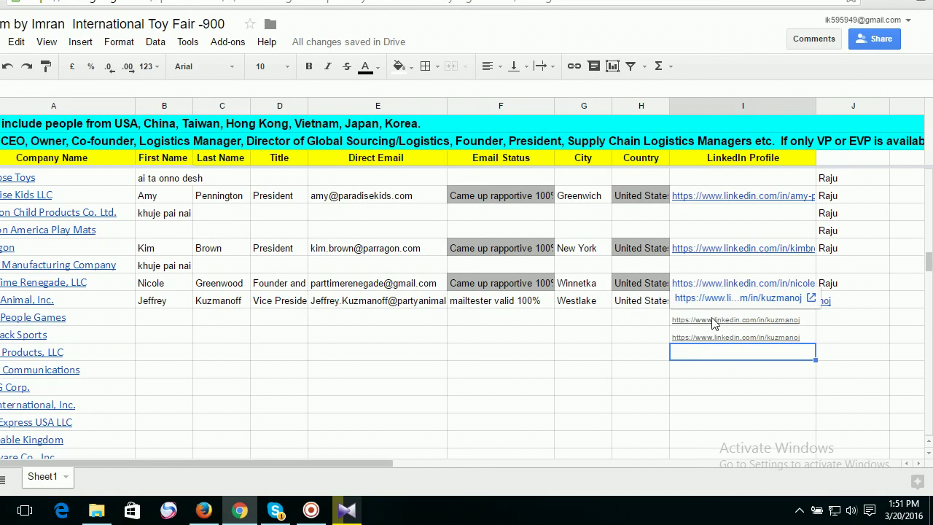
pyautogui.click(594, 321)
pyautogui.click(729, 288)
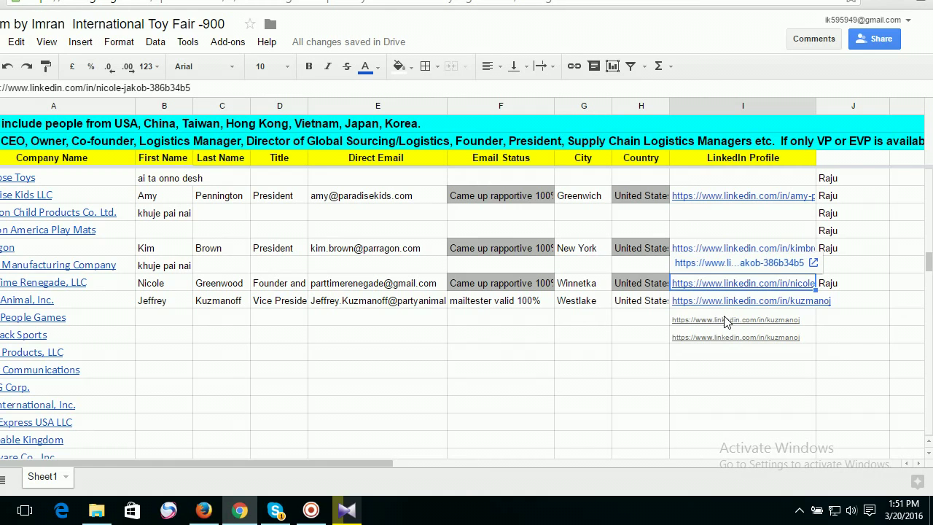
pyautogui.click(725, 323)
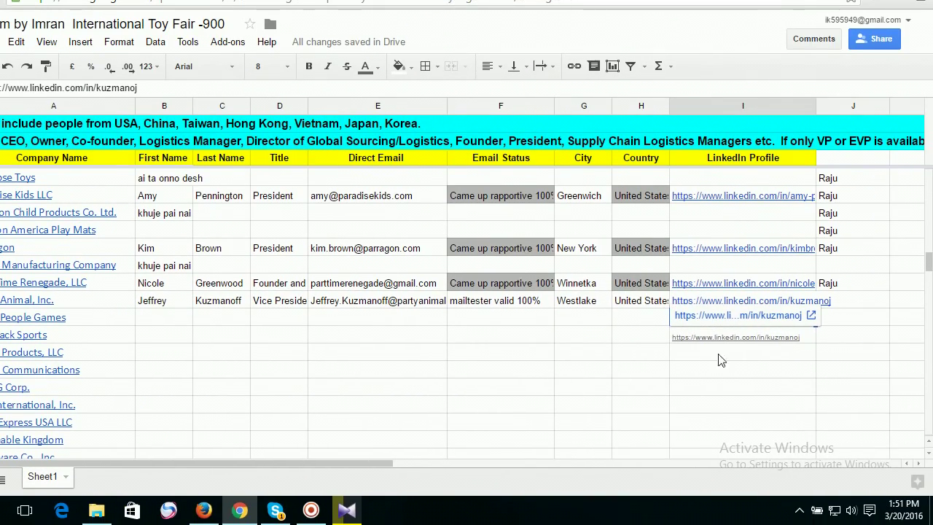
pyautogui.press('Return')
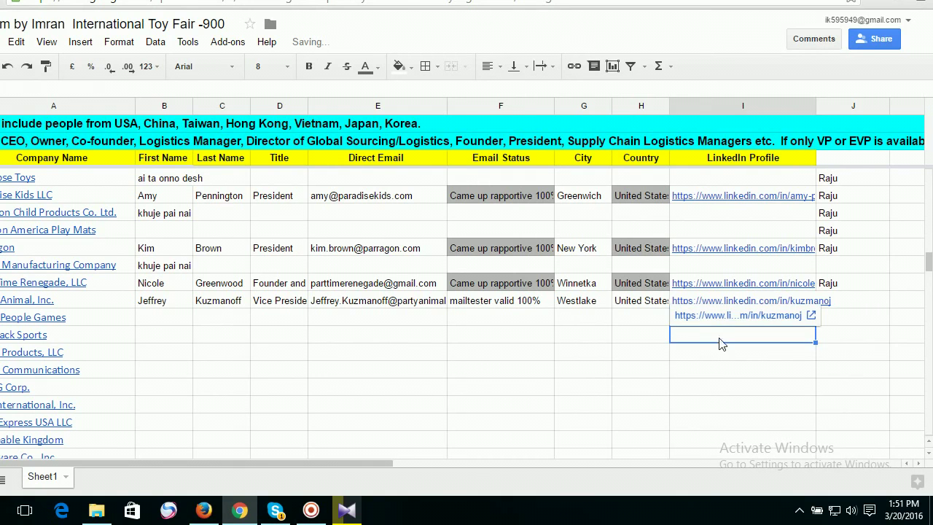
pyautogui.doubleClick(386, 333)
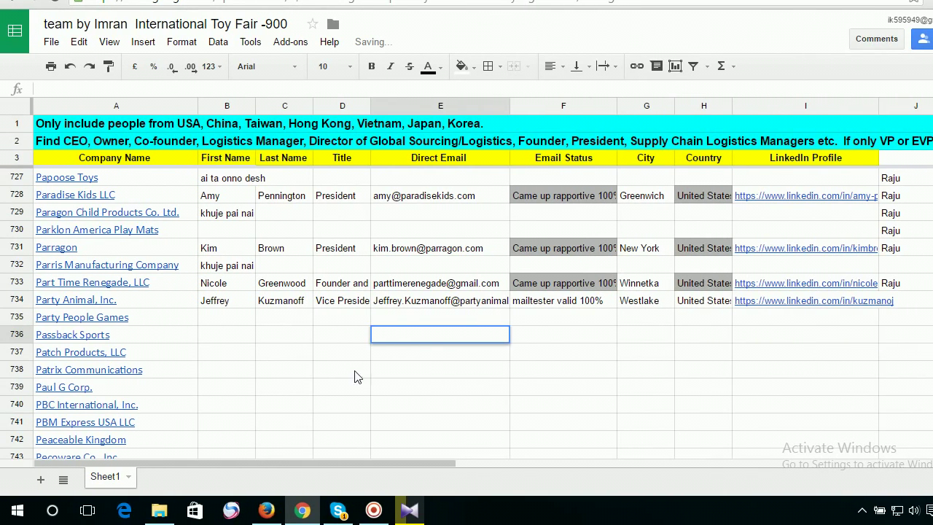
# Select cell D738, away from the cleared URL cells.
pyautogui.click(357, 377)
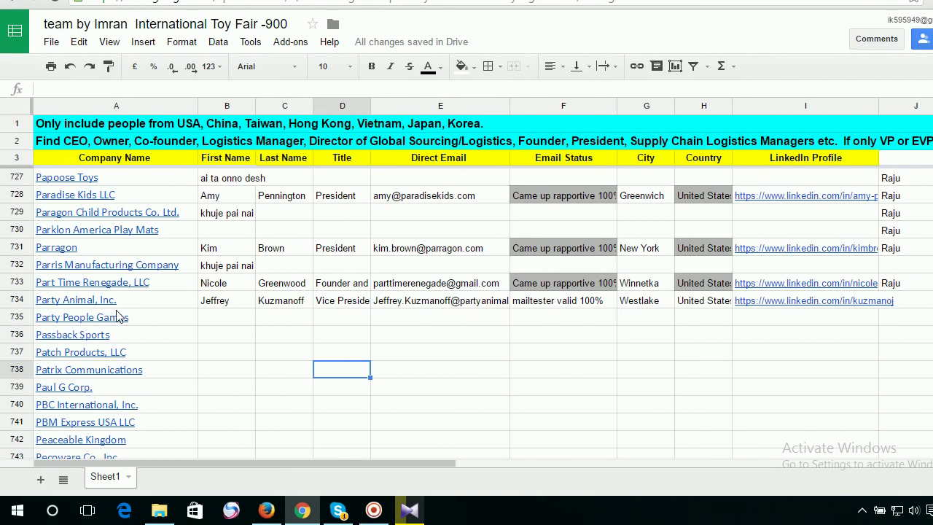
pyautogui.click(56, 322)
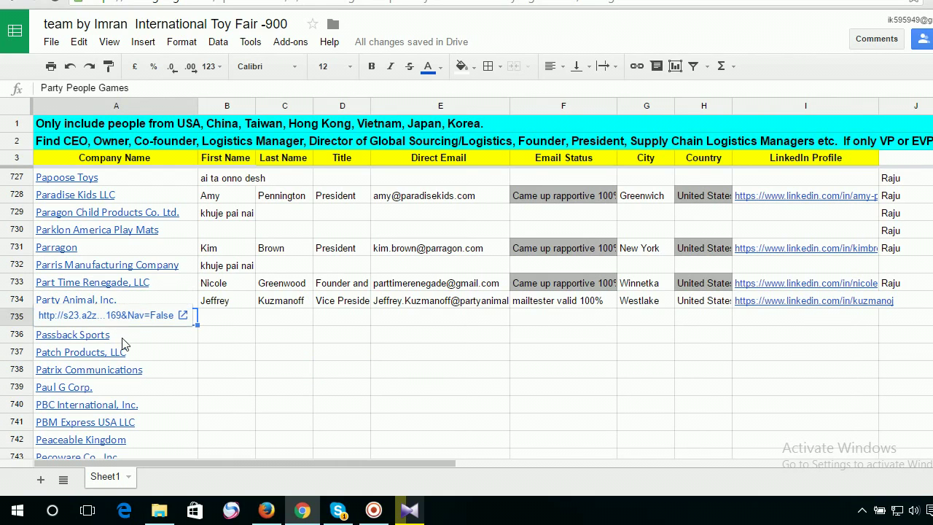
pyautogui.click(121, 338)
pyautogui.click(129, 352)
pyautogui.click(293, 348)
pyautogui.click(188, 357)
pyautogui.click(336, 355)
pyautogui.click(430, 352)
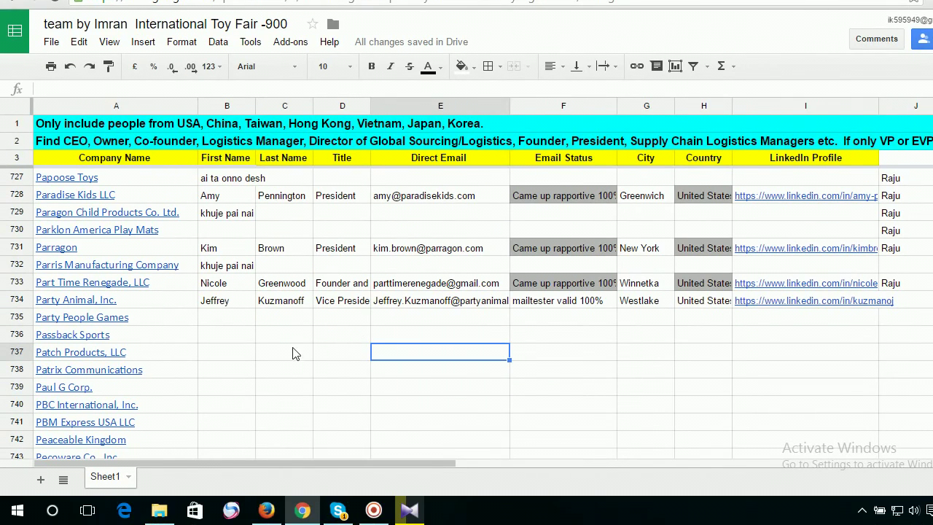
pyautogui.click(308, 386)
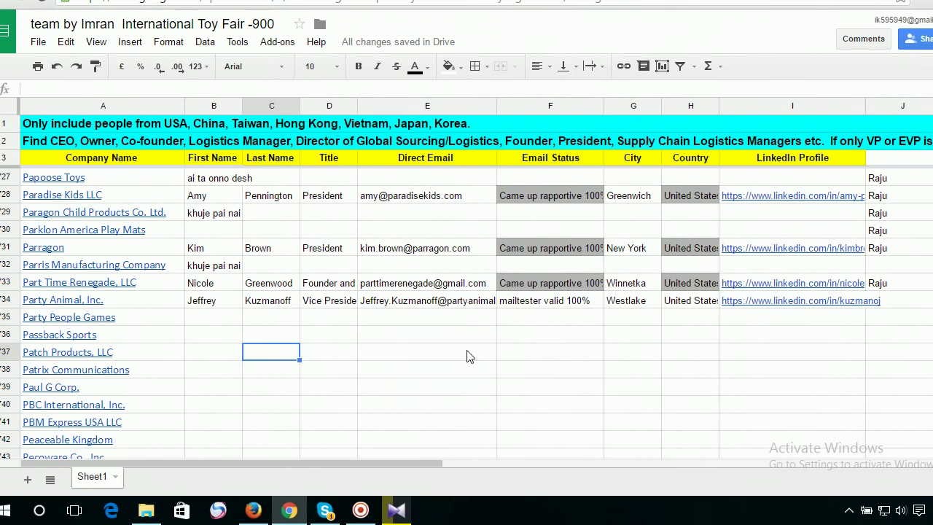
pyautogui.click(467, 356)
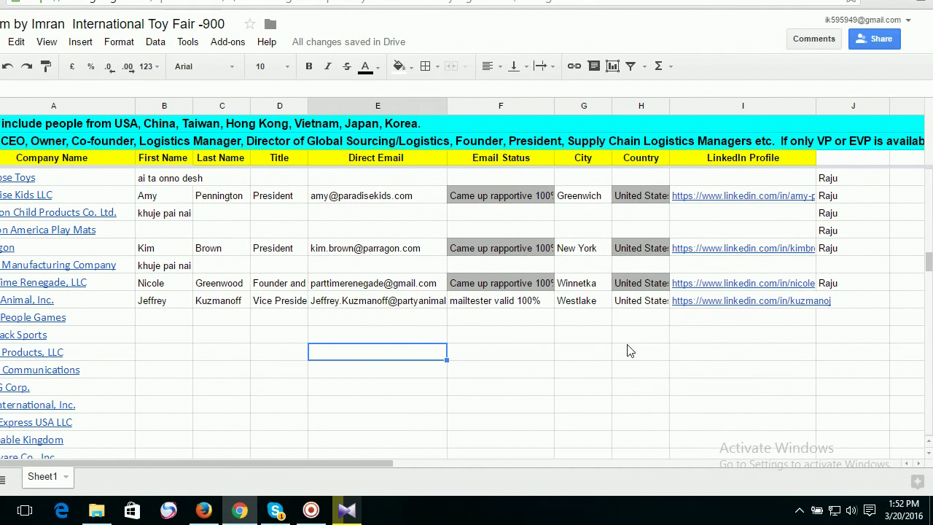
pyautogui.click(783, 352)
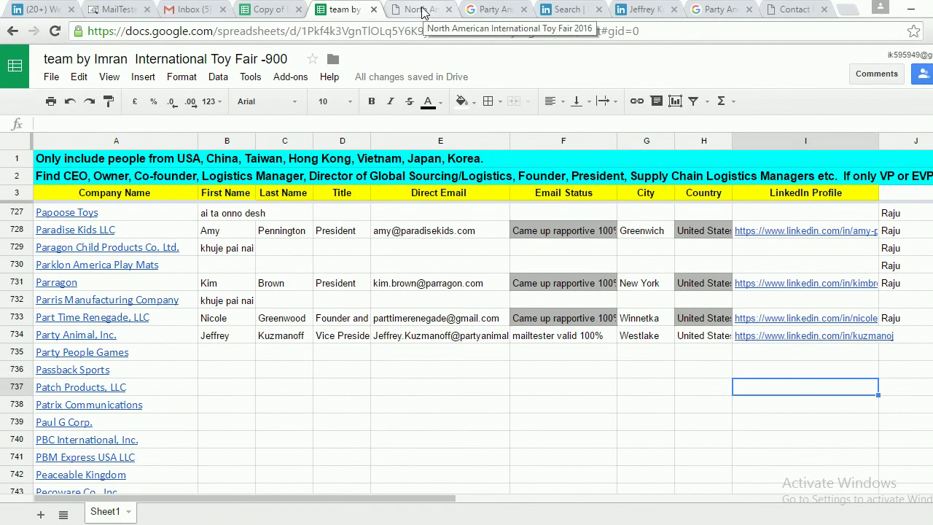
# Close the toy-fair exhibitor page and the LinkedIn search tab.
pyautogui.click(422, 11)
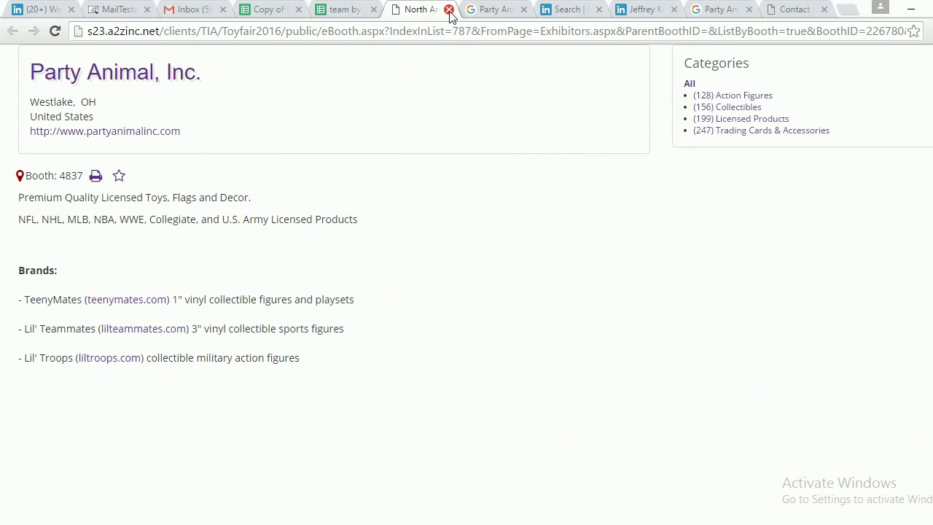
pyautogui.click(449, 9)
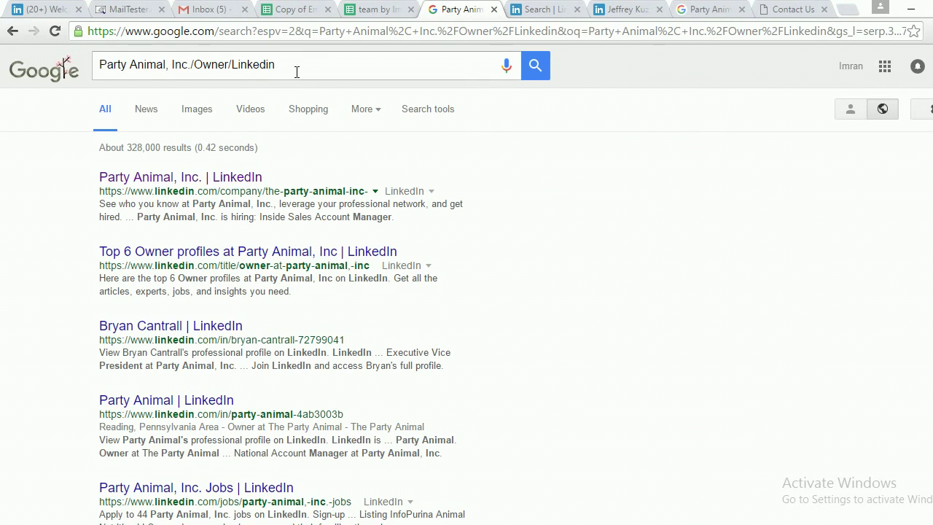
pyautogui.moveTo(287, 69); pyautogui.dragTo(189, 66)
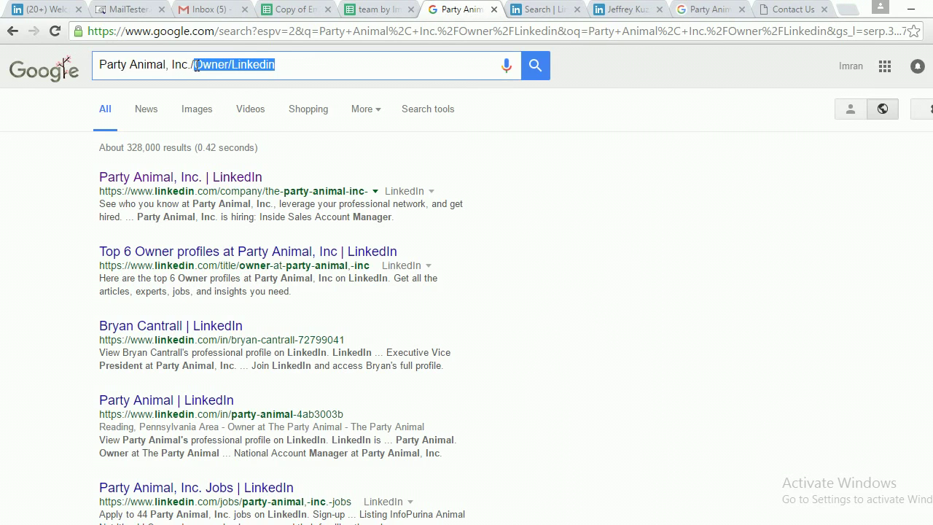
pyautogui.moveTo(191, 66); pyautogui.dragTo(118, 66)
pyautogui.click(324, 64)
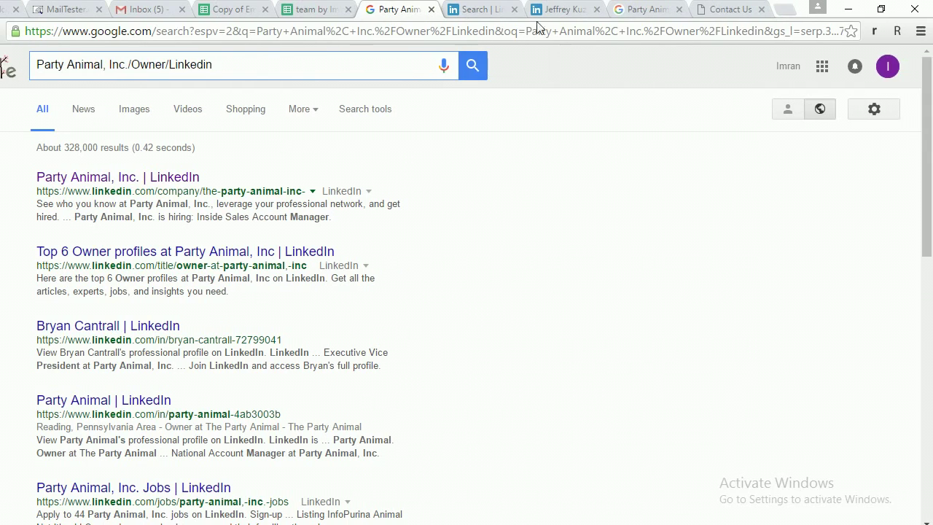
pyautogui.click(544, 10)
pyautogui.click(514, 9)
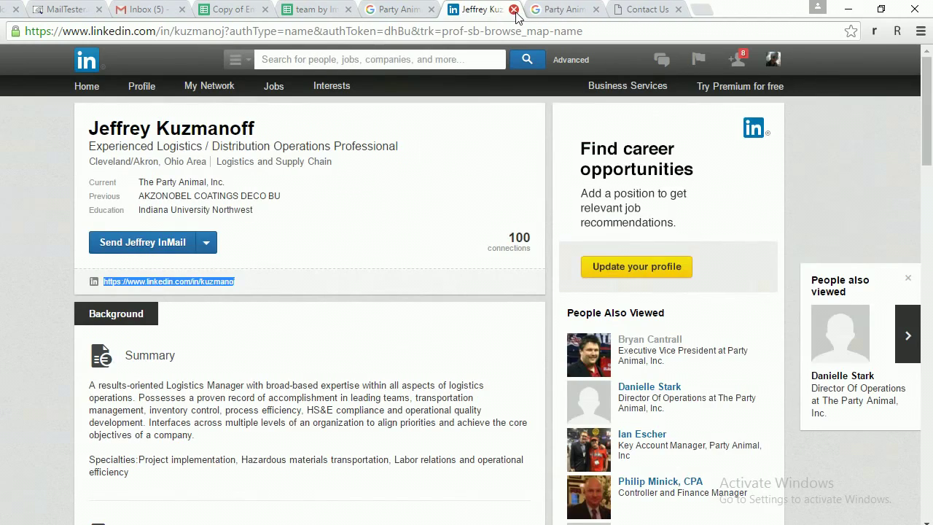
# Close the lead's profile, the company search results and the Contact Us tabs.
pyautogui.click(514, 9)
pyautogui.scroll(2, 321, 162)
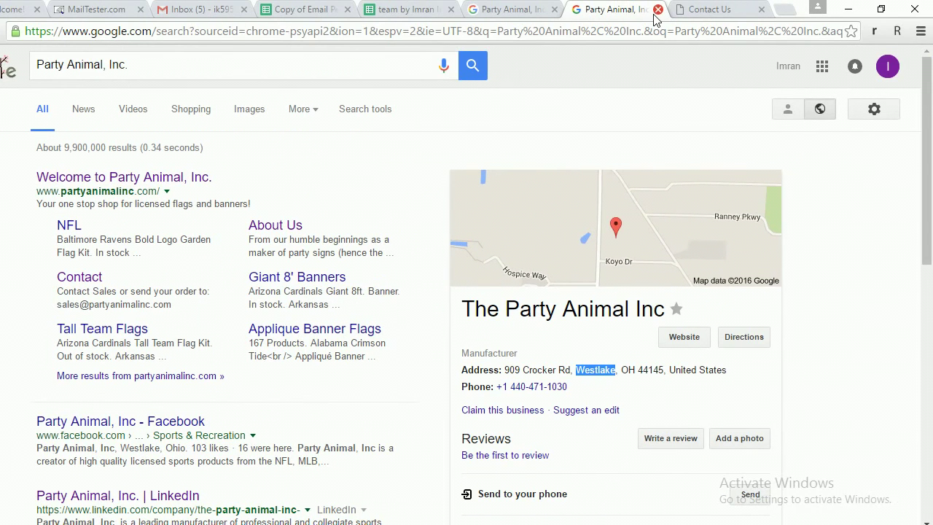
pyautogui.click(656, 10)
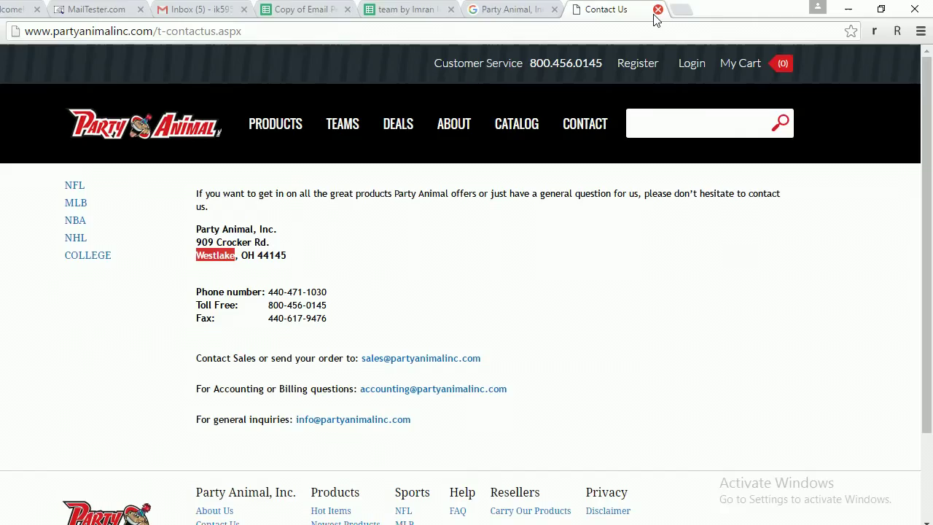
pyautogui.click(658, 10)
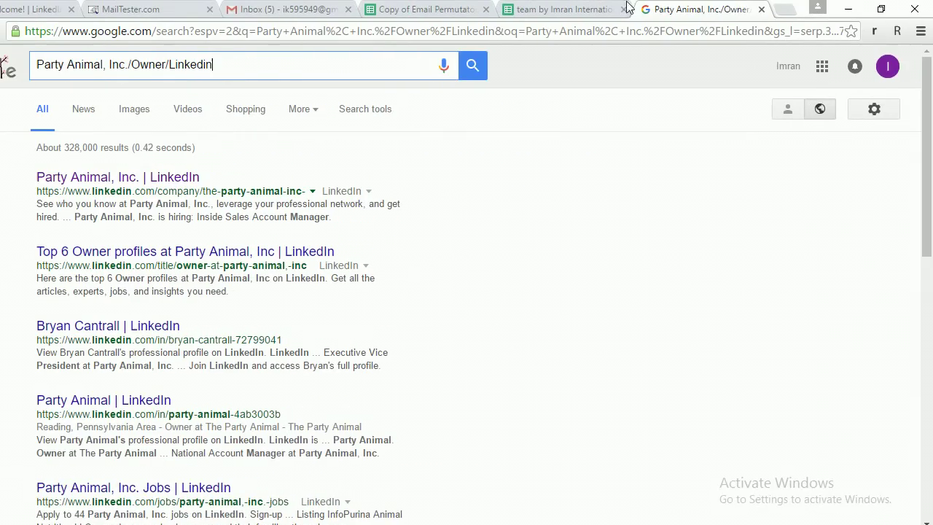
# Cycle through the remaining lead-list, Email Permutator, Gmail, MailTester and LinkedIn tabs.
pyautogui.click(561, 10)
pyautogui.click(408, 9)
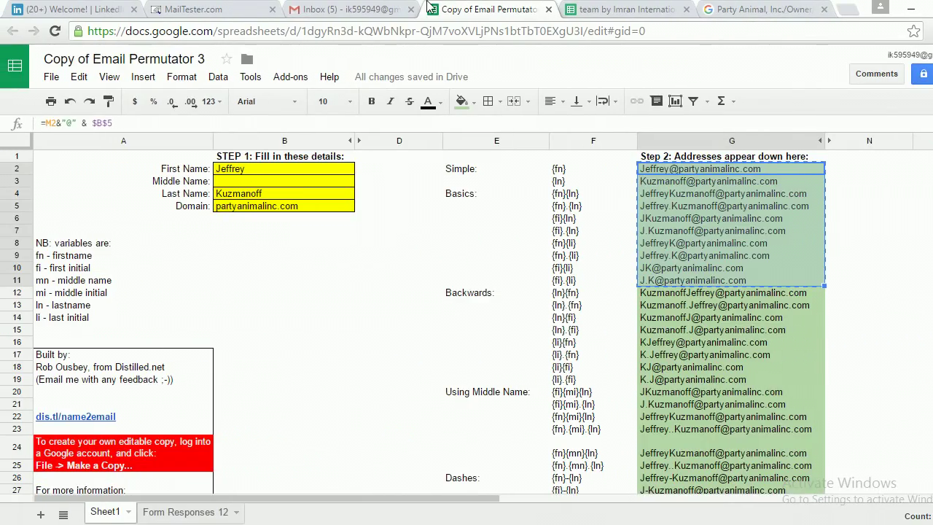
pyautogui.click(400, 6)
pyautogui.click(219, 9)
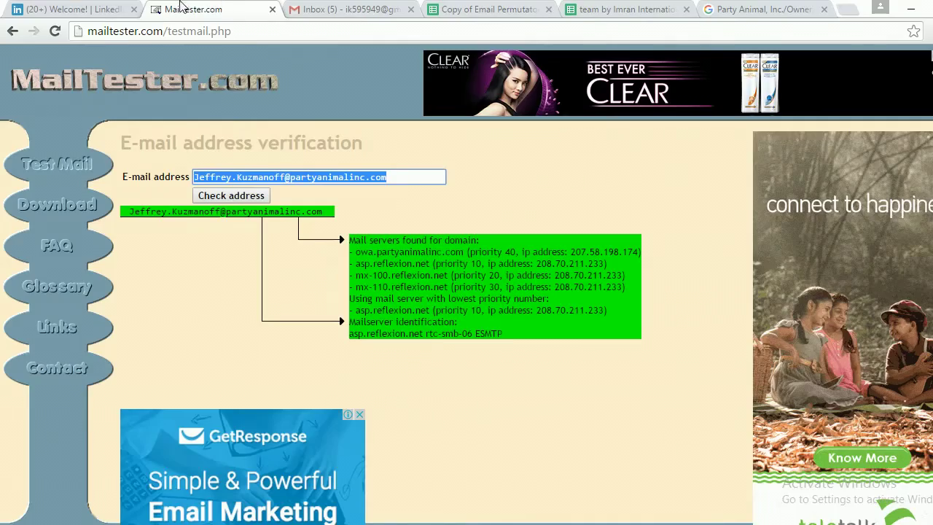
pyautogui.click(87, 6)
pyautogui.click(490, 9)
# Show the lead list with row 734 complete and Email Status 'mailtester valid 100%'.
pyautogui.click(619, 10)
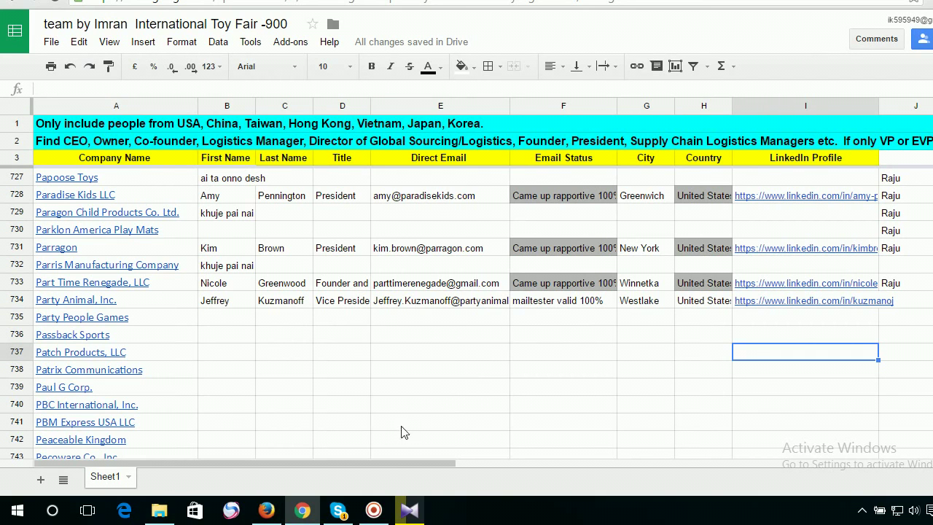
pyautogui.click(373, 509)
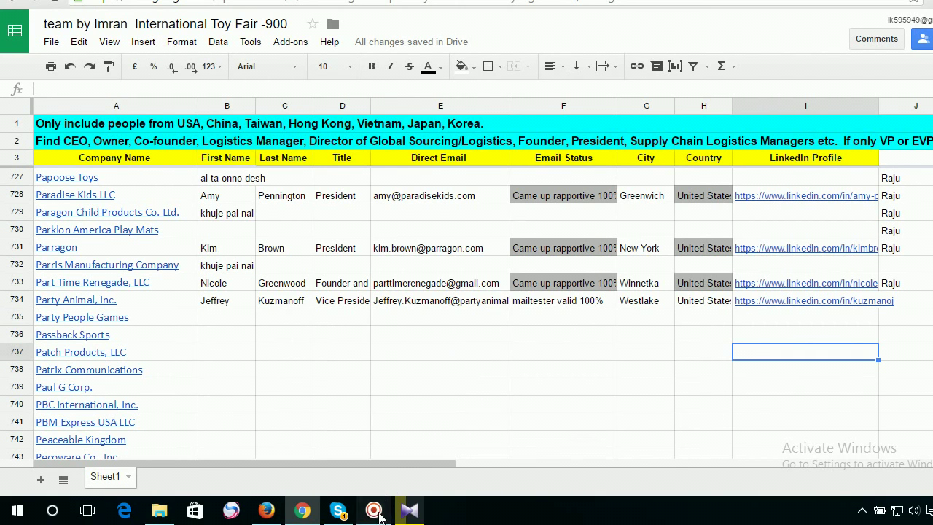